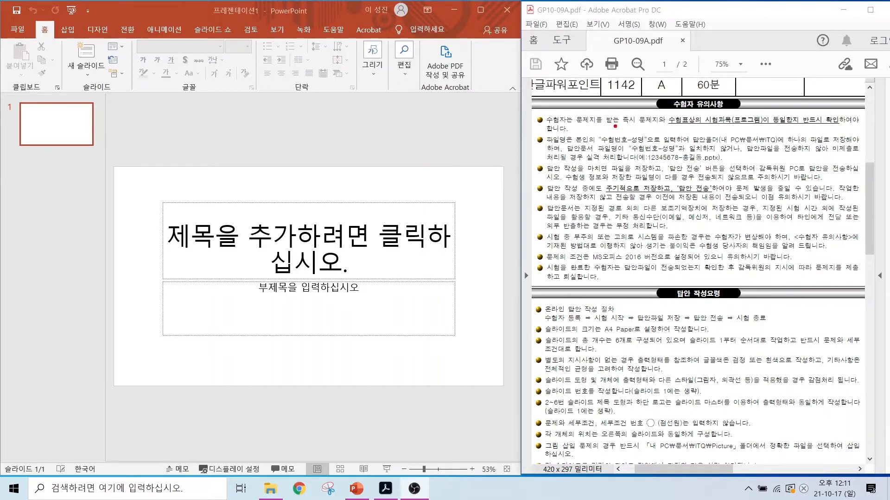
# Step: Review the exam PDF's rules on file name, save folder, slide size, slide count, formatting and slide master, plus the overall slide size requirement
pyautogui.moveTo(594, 131); pyautogui.dragTo(644, 146)
pyautogui.moveTo(721, 129); pyautogui.dragTo(792, 148)
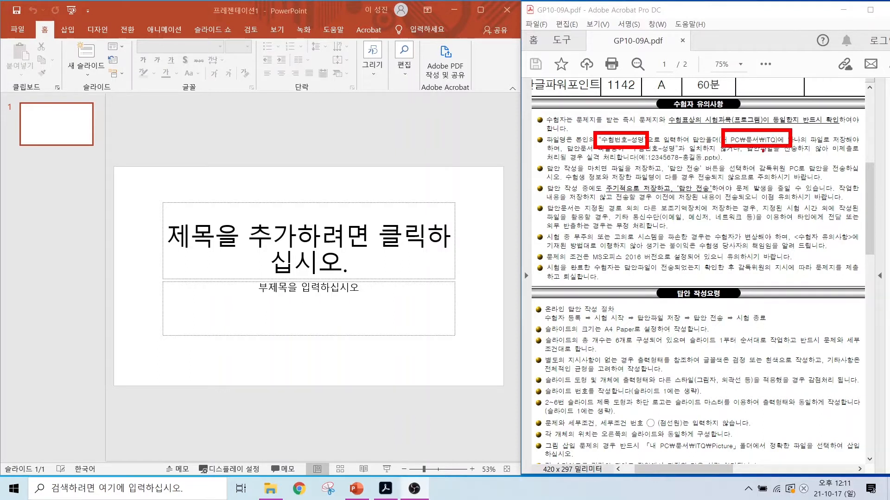
pyautogui.moveTo(635, 162); pyautogui.dragTo(739, 160)
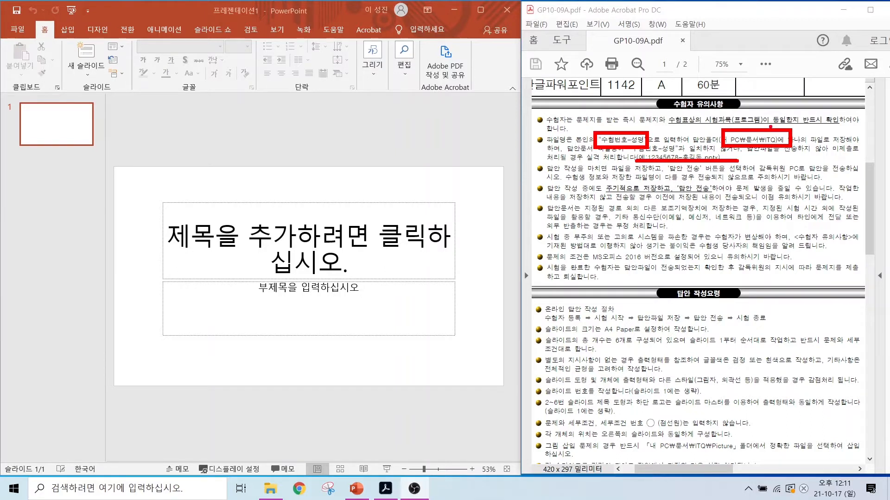
pyautogui.moveTo(770, 126); pyautogui.dragTo(795, 93)
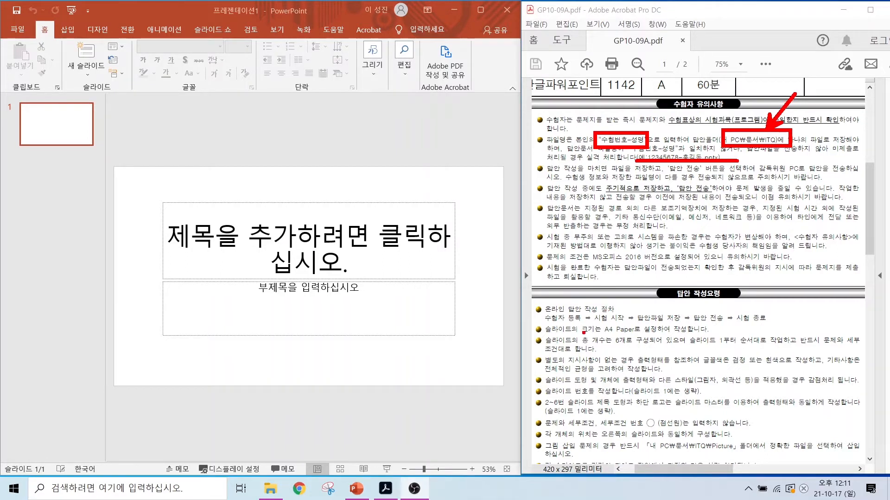
pyautogui.moveTo(583, 332); pyautogui.dragTo(677, 334)
pyautogui.moveTo(602, 345); pyautogui.dragTo(799, 345)
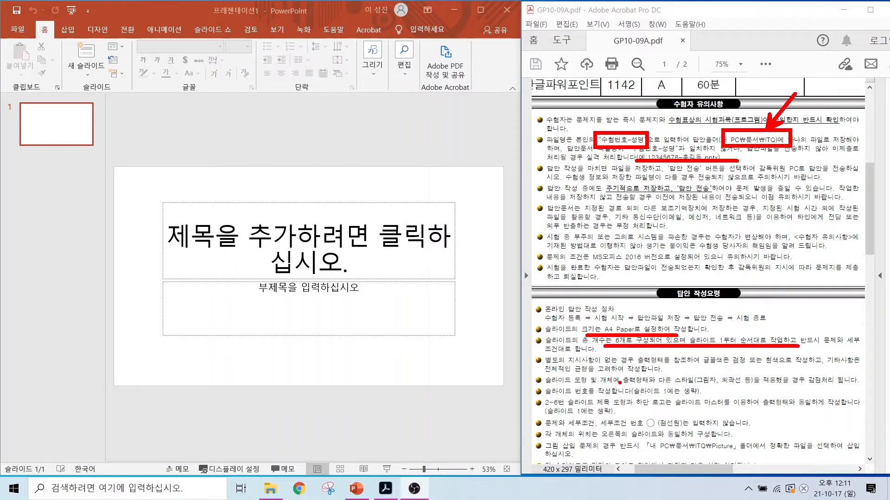
pyautogui.moveTo(569, 365); pyautogui.dragTo(755, 364)
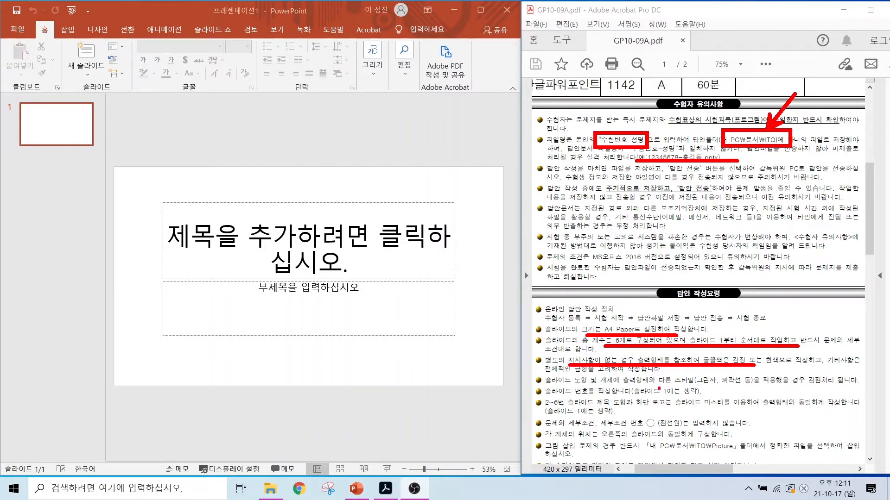
pyautogui.moveTo(693, 390); pyautogui.dragTo(802, 385)
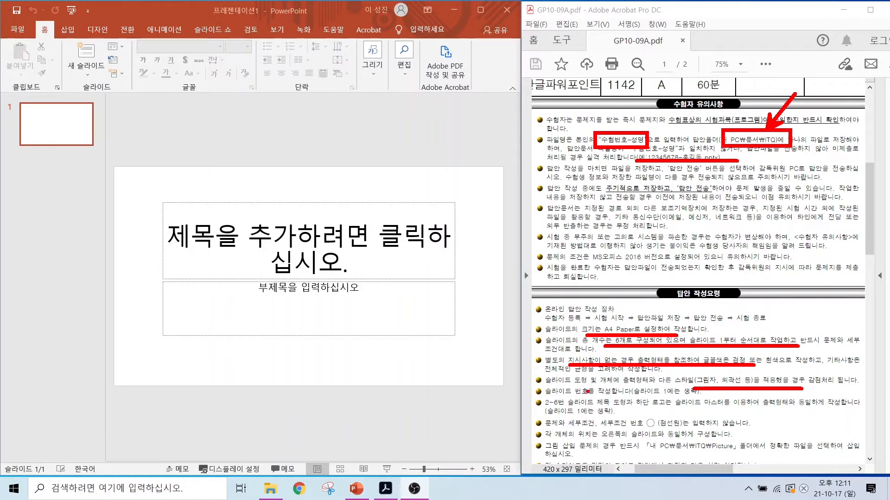
pyautogui.moveTo(666, 410); pyautogui.dragTo(797, 408)
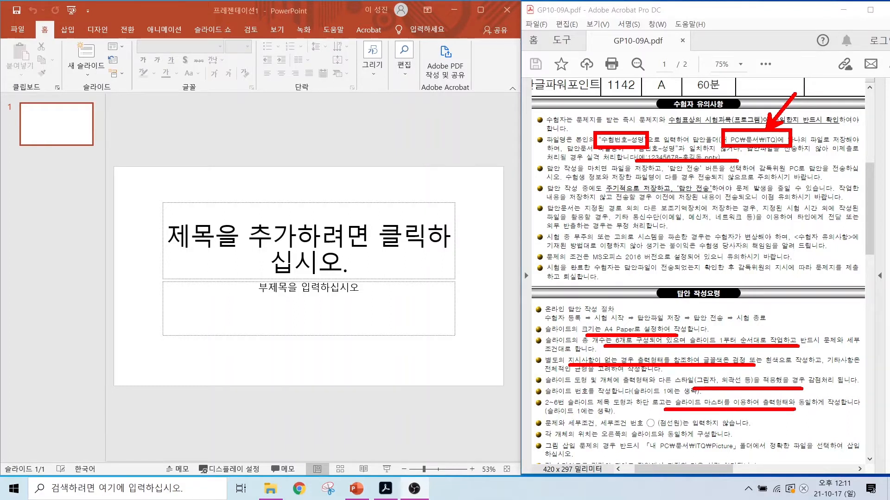
pyautogui.moveTo(633, 412)
pyautogui.mouseDown()
pyautogui.moveTo(619, 413)
pyautogui.moveTo(637, 410)
pyautogui.mouseUp()
pyautogui.moveTo(673, 404)
pyautogui.mouseDown()
pyautogui.moveTo(651, 414)
pyautogui.moveTo(672, 401)
pyautogui.mouseUp()
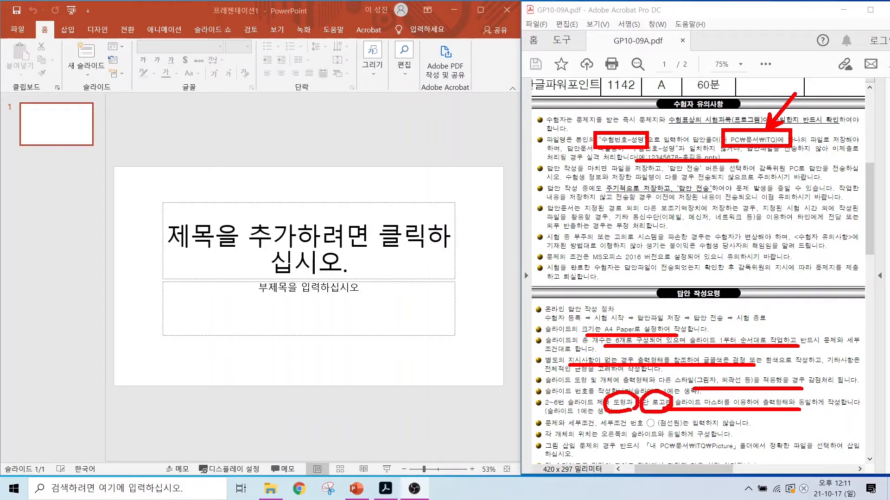
pyautogui.moveTo(640, 455); pyautogui.dragTo(762, 456)
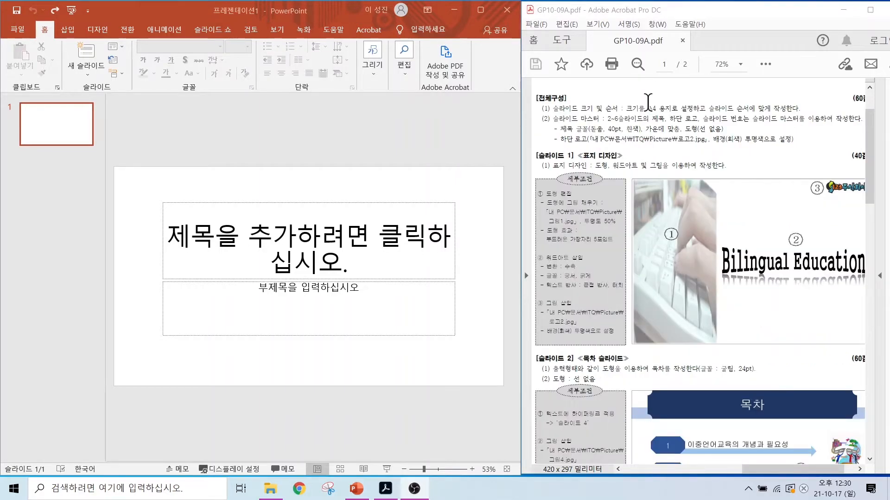
pyautogui.hotkey('ctrl', '2')
pyautogui.moveTo(574, 111); pyautogui.dragTo(788, 112)
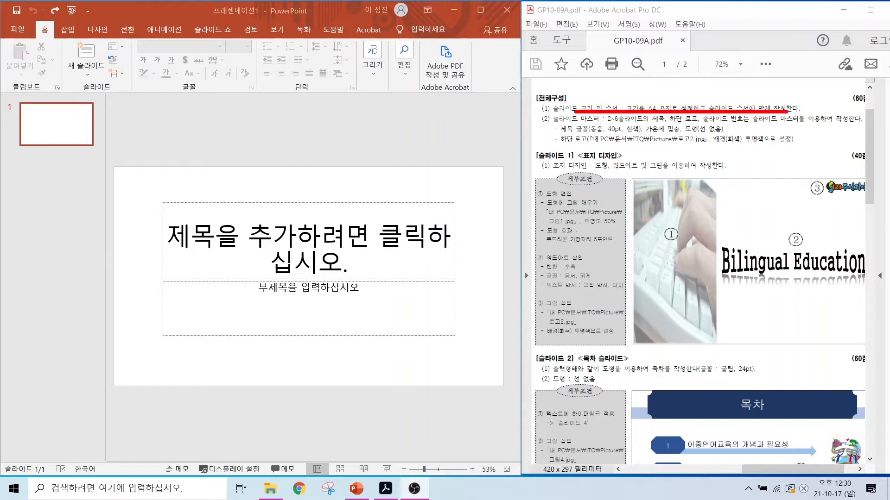
pyautogui.moveTo(633, 101); pyautogui.dragTo(673, 114)
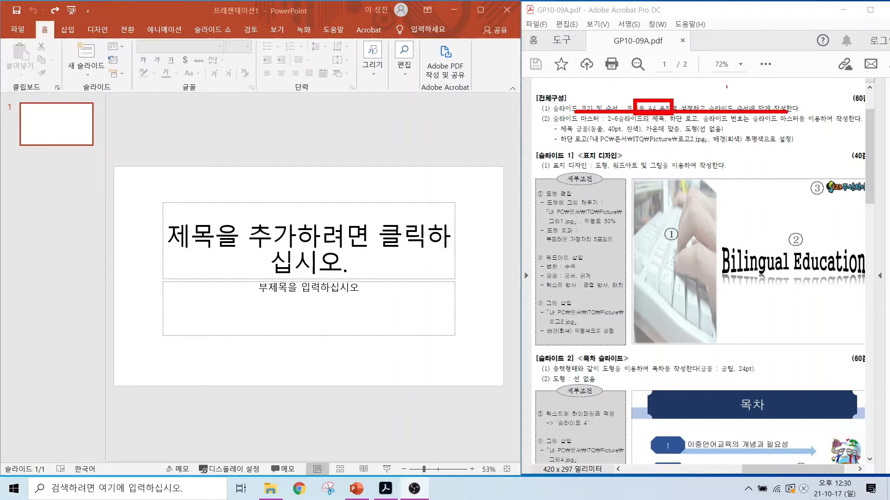
pyautogui.moveTo(738, 105); pyautogui.dragTo(767, 77)
pyautogui.press('Escape')
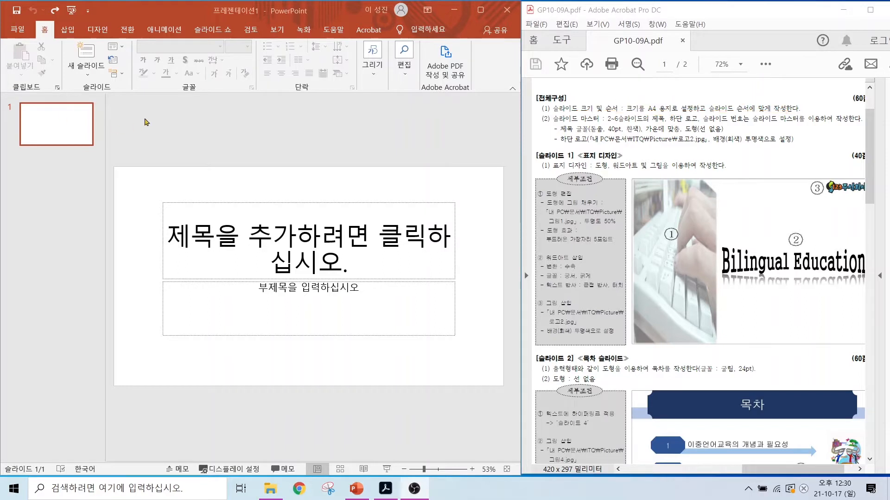
# Step: Set the presentation's slide size to A4 용지(210x297mm) and accept the content scaling
pyautogui.click(97, 31)
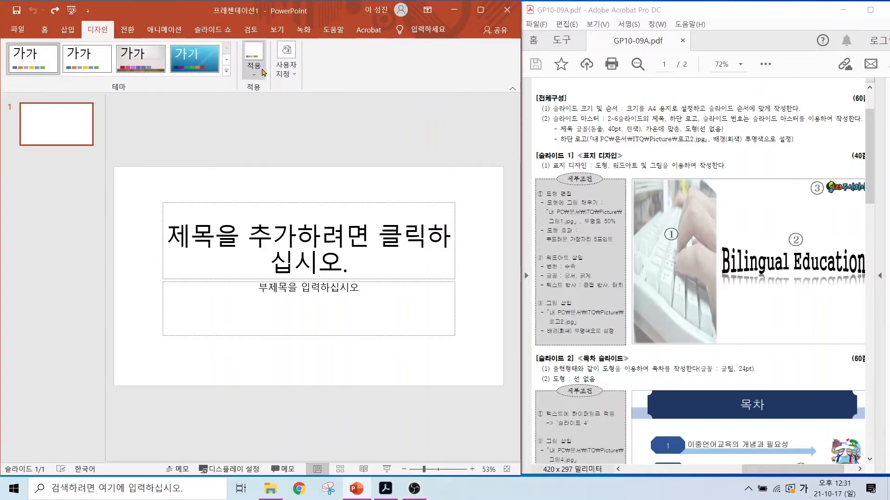
pyautogui.click(284, 71)
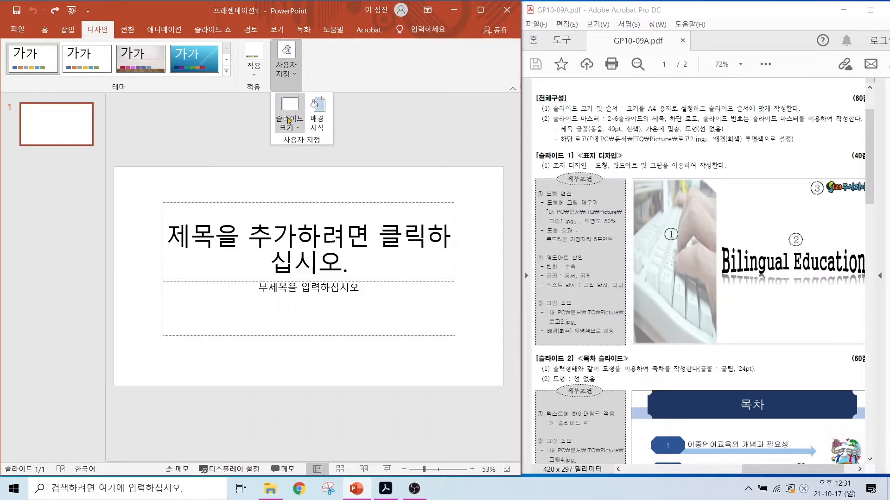
pyautogui.click(289, 124)
pyautogui.click(341, 191)
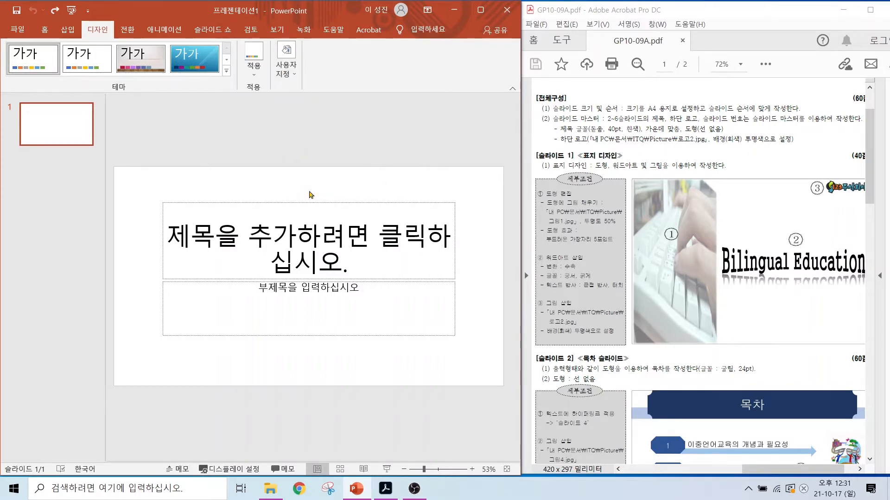
pyautogui.click(247, 200)
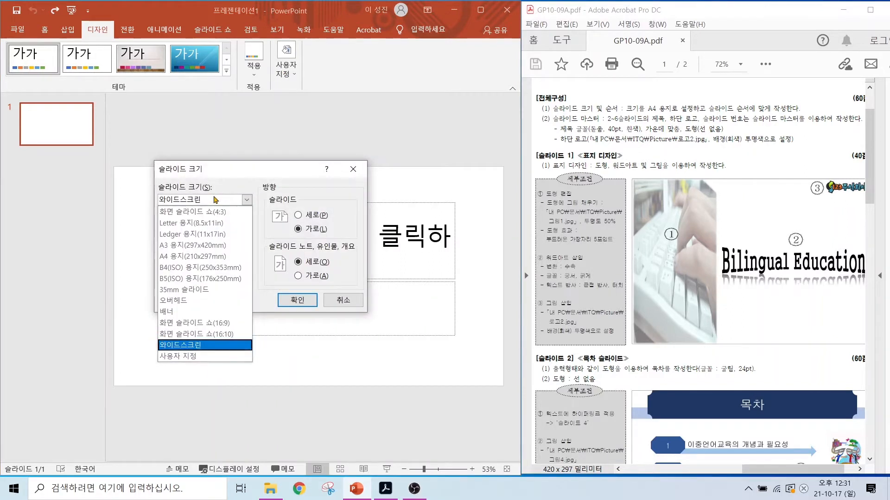
pyautogui.click(175, 257)
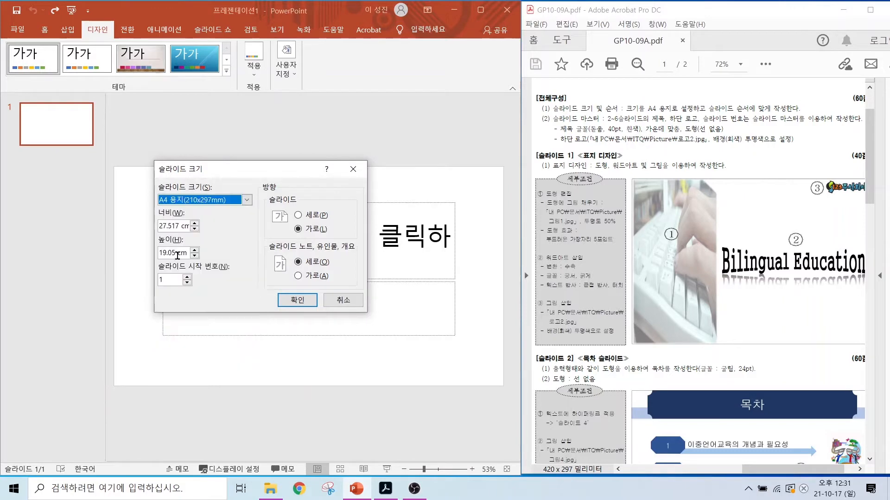
pyautogui.click(285, 297)
pyautogui.click(269, 324)
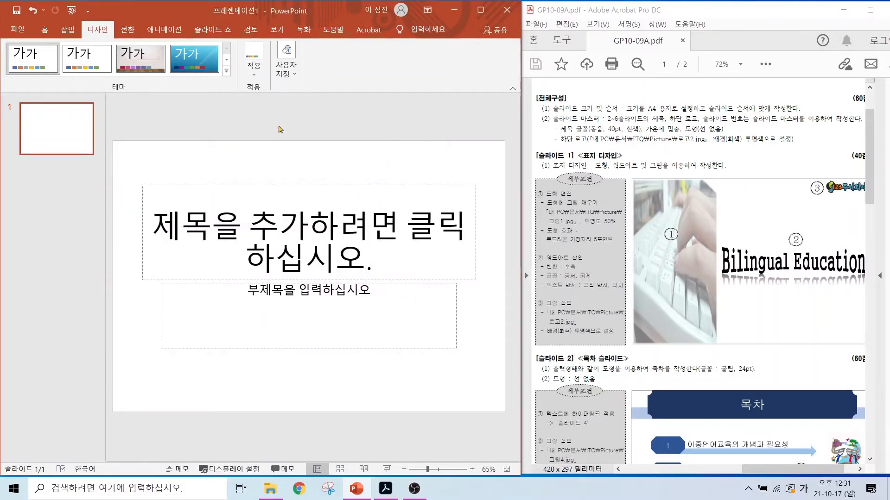
# Step: Add a second slide with the 제목만 layout
pyautogui.click(44, 30)
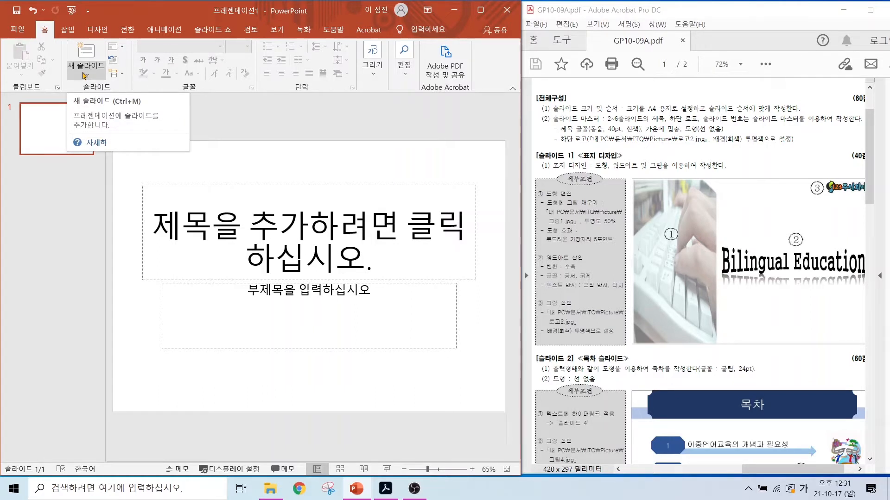
pyautogui.click(84, 75)
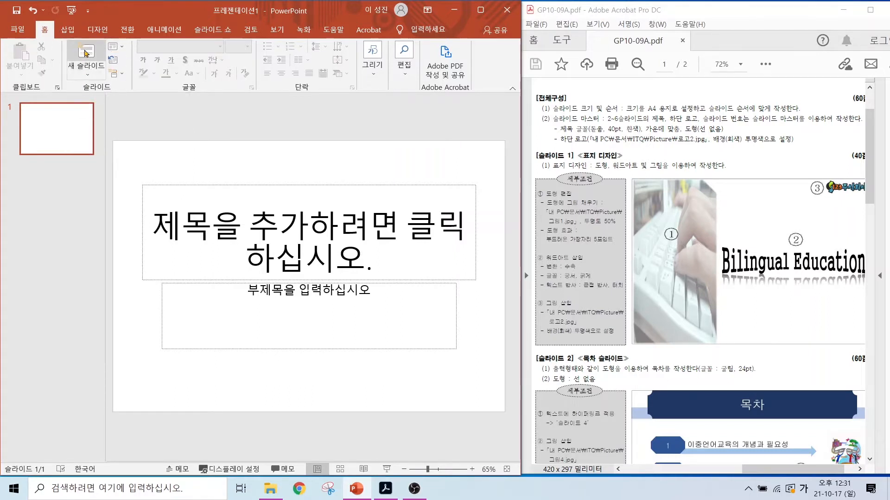
pyautogui.click(85, 54)
pyautogui.click(82, 72)
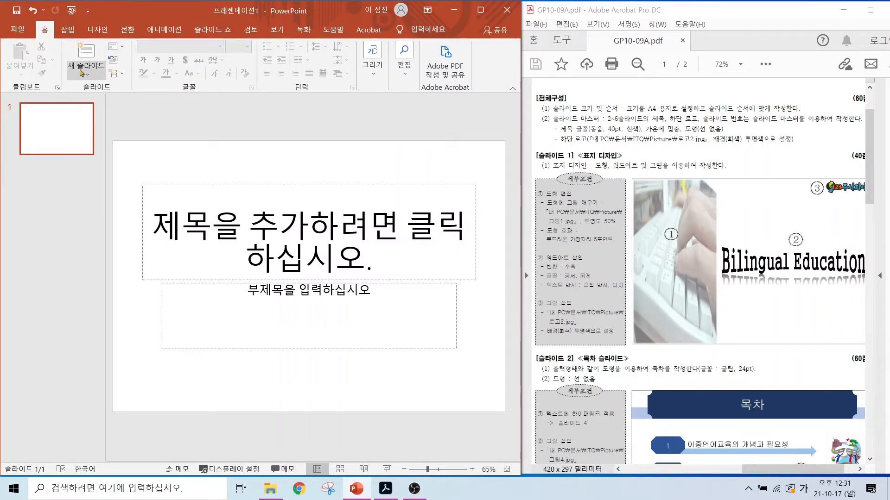
pyautogui.click(82, 72)
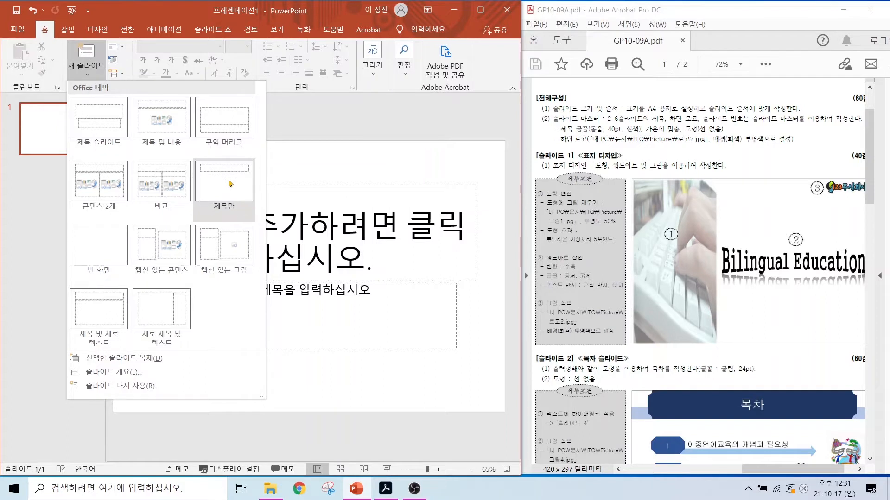
pyautogui.click(229, 183)
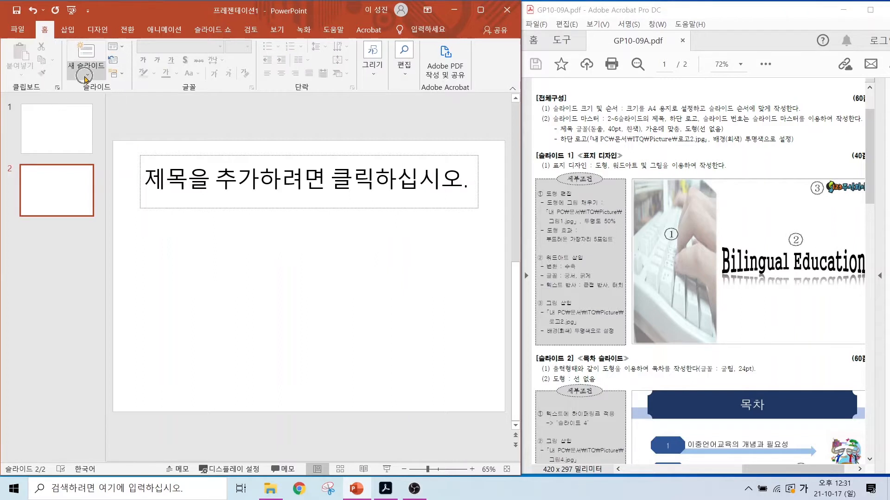
# Step: Add slides 3, 4 and 5 with the 제목 및 내용 layout
pyautogui.click(85, 77)
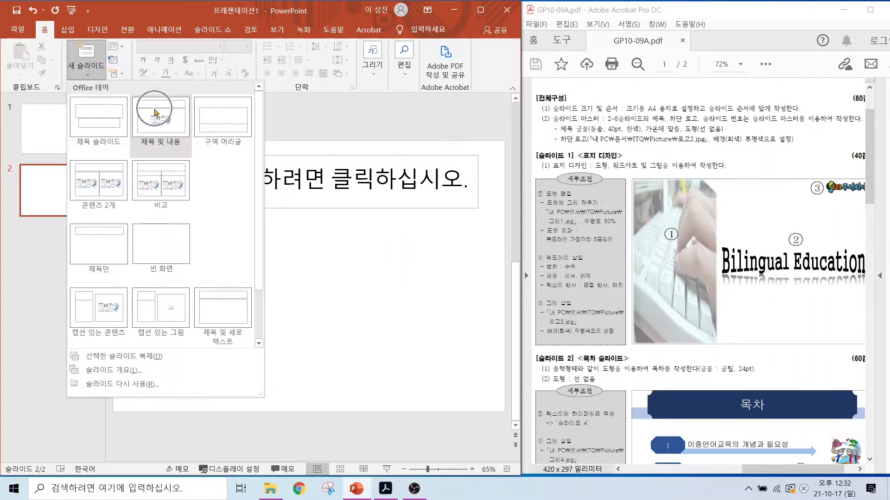
pyautogui.click(157, 116)
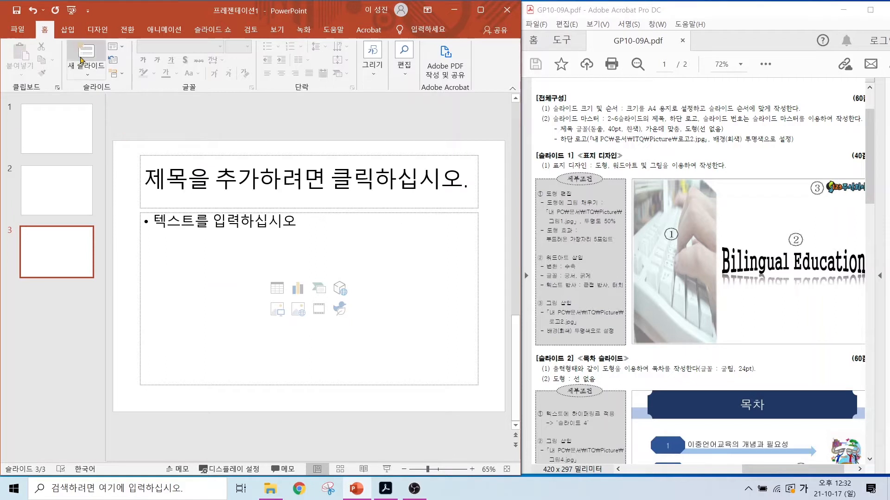
pyautogui.click(84, 52)
pyautogui.click(84, 53)
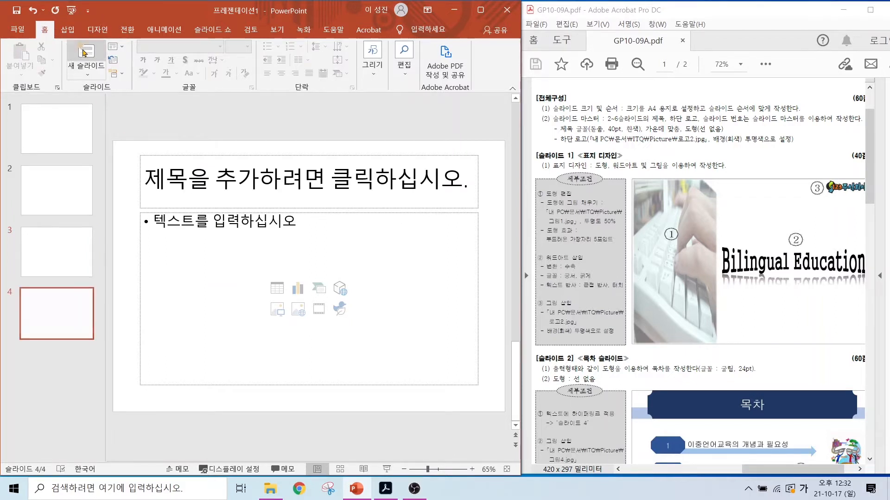
pyautogui.click(84, 52)
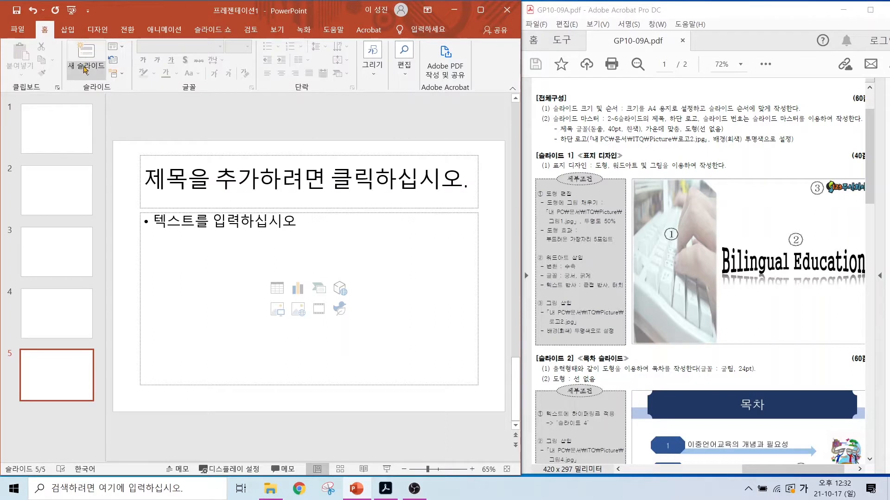
# Step: Add a sixth slide with the 제목만 layout
pyautogui.press('ctrl')
pyautogui.click(86, 71)
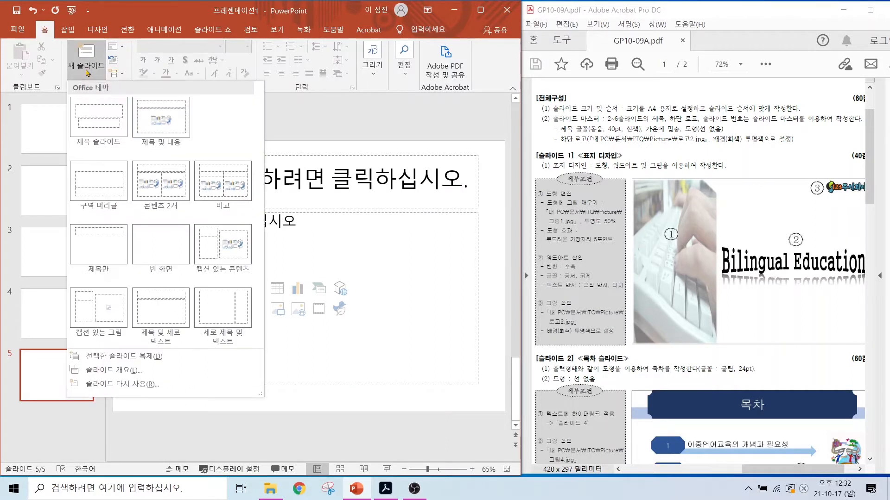
pyautogui.press('ctrl')
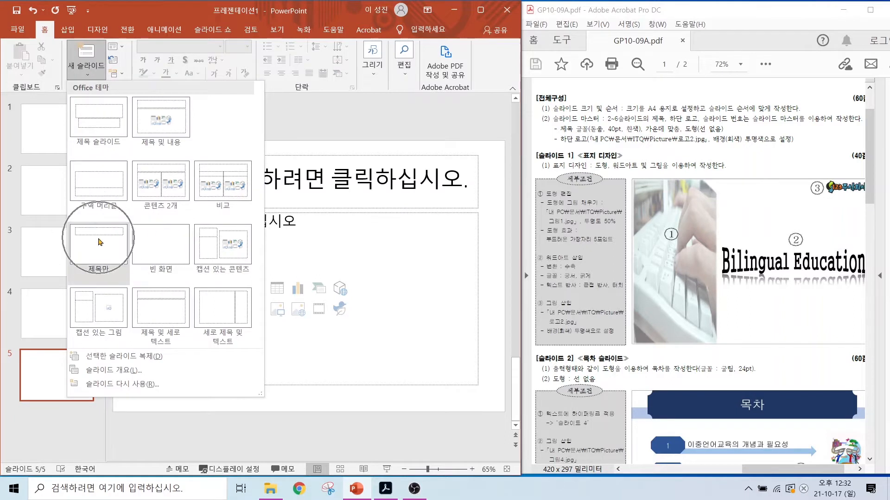
pyautogui.click(99, 242)
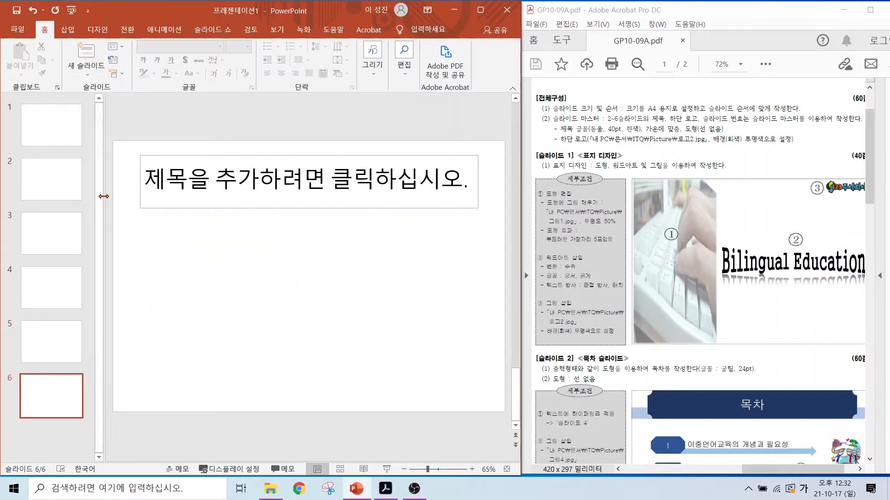
# Step: Check the layouts of slides 1 through 6 and return to slide 1
pyautogui.click(58, 140)
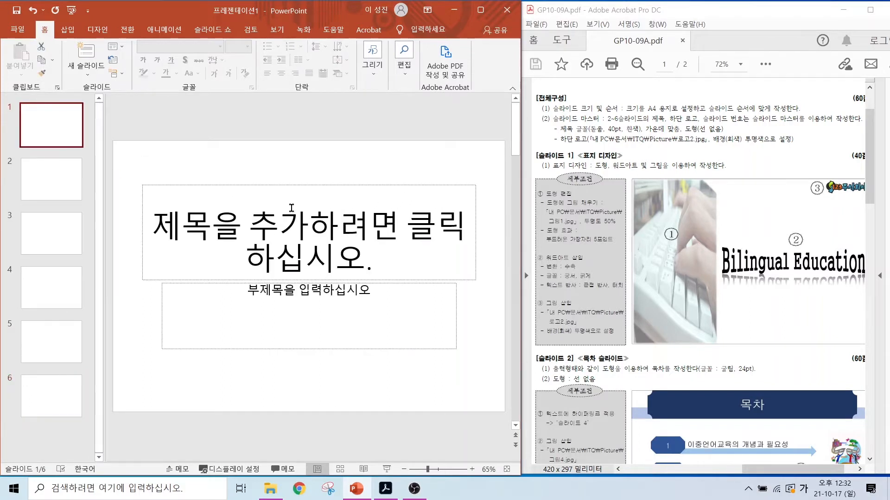
pyautogui.click(42, 177)
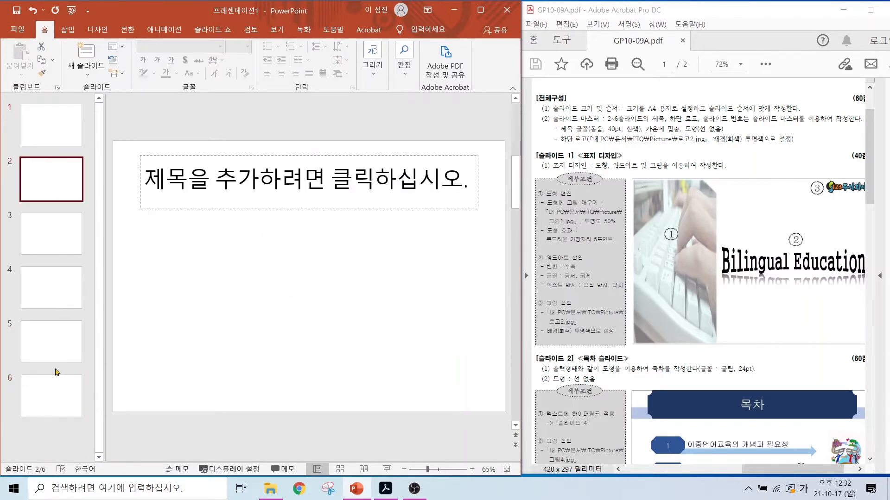
pyautogui.click(54, 393)
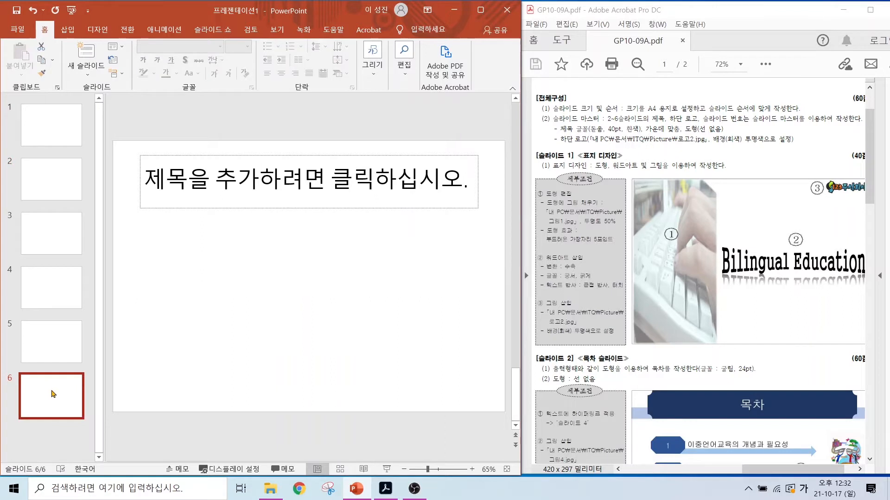
pyautogui.click(35, 248)
pyautogui.click(37, 293)
pyautogui.click(41, 338)
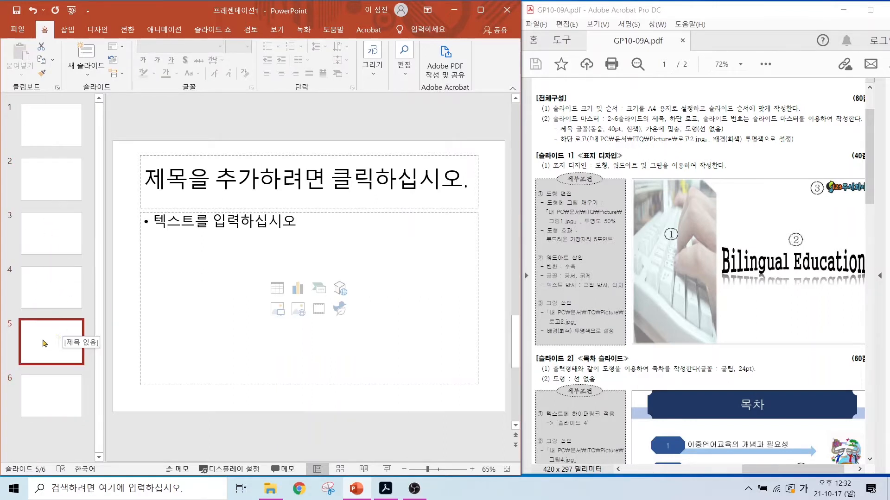
pyautogui.click(53, 122)
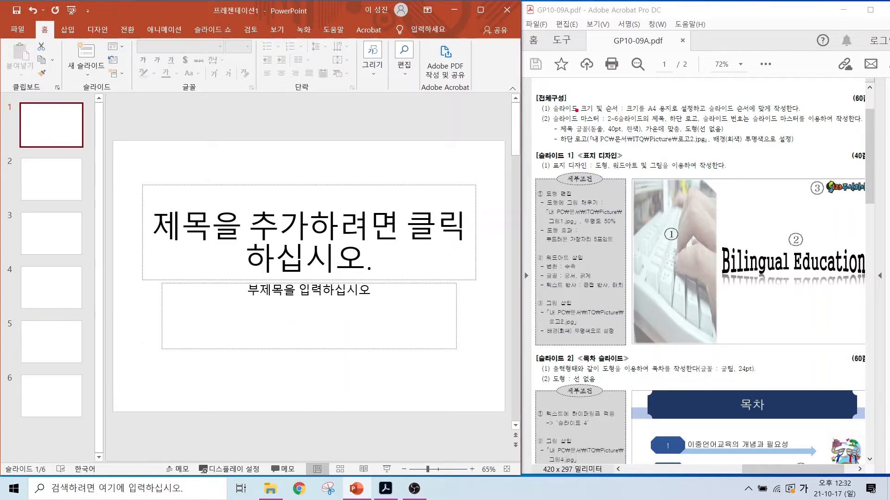
# Step: Examine the exam paper's slide master requirements and the title, bottom logo and slide number in the slide 2 sample
pyautogui.moveTo(576, 110)
pyautogui.mouseDown()
pyautogui.moveTo(670, 126)
pyautogui.moveTo(692, 125)
pyautogui.moveTo(662, 122)
pyautogui.moveTo(855, 126)
pyautogui.mouseUp()
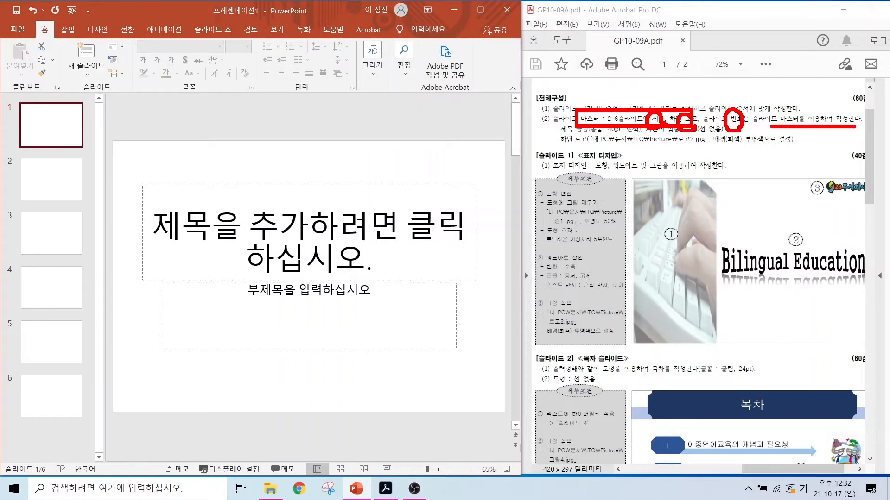
pyautogui.press('Escape')
pyautogui.scroll(-3, 741, 348)
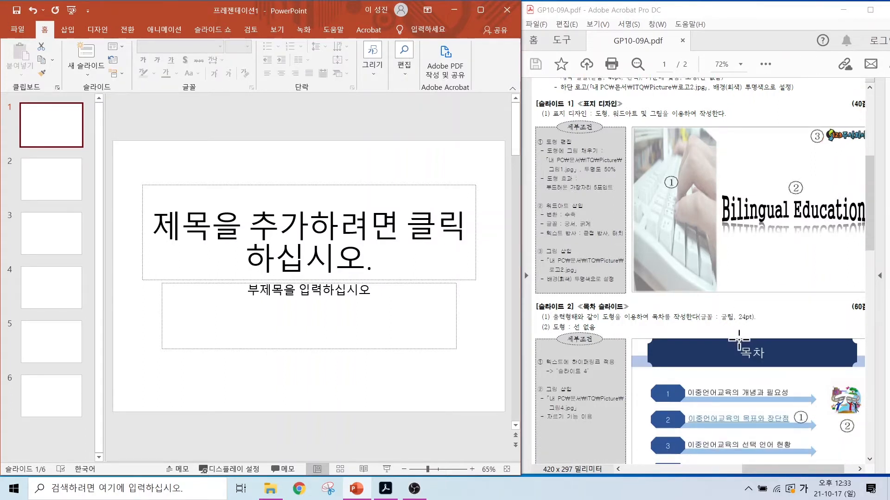
pyautogui.scroll(-1, 754, 349)
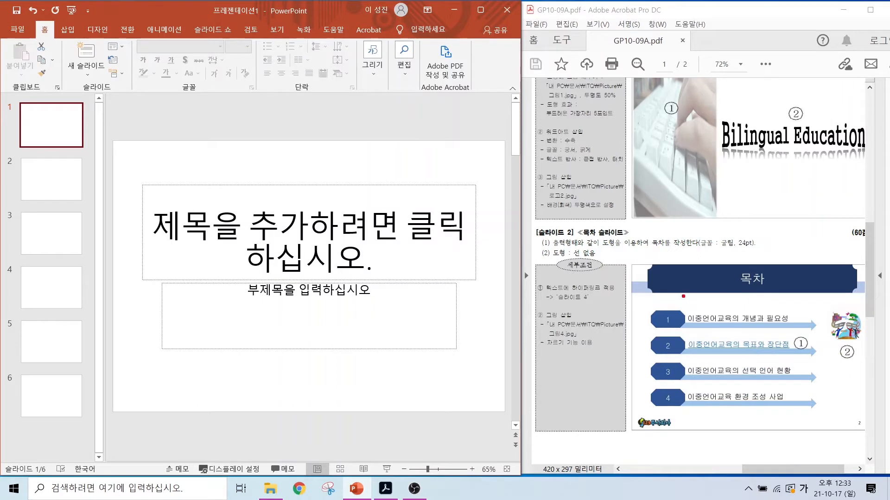
pyautogui.moveTo(694, 301); pyautogui.dragTo(740, 300)
pyautogui.moveTo(739, 254); pyautogui.dragTo(740, 302)
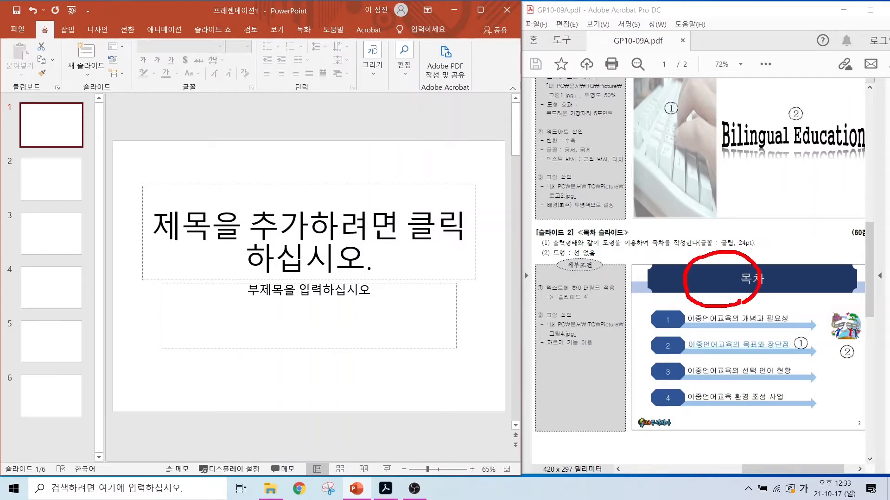
pyautogui.moveTo(676, 436)
pyautogui.mouseDown()
pyautogui.moveTo(632, 440)
pyautogui.moveTo(662, 402)
pyautogui.moveTo(678, 441)
pyautogui.mouseUp()
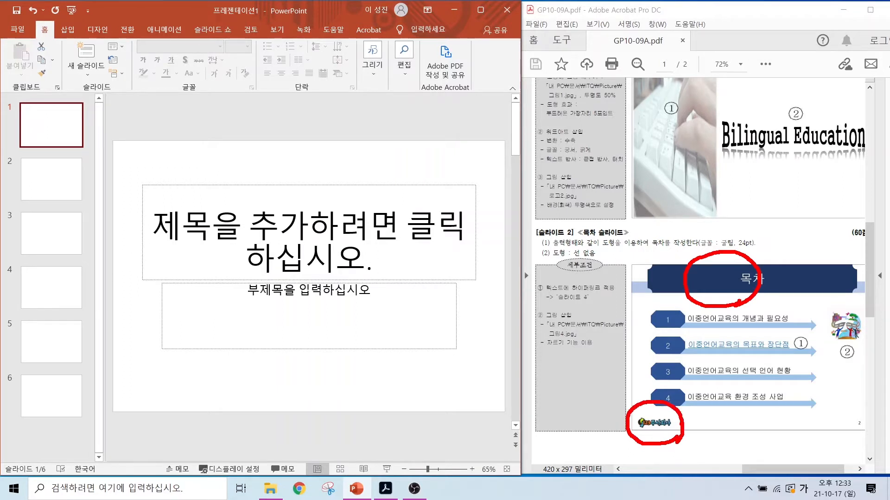
pyautogui.moveTo(866, 435)
pyautogui.mouseDown()
pyautogui.moveTo(836, 438)
pyautogui.moveTo(861, 410)
pyautogui.mouseUp()
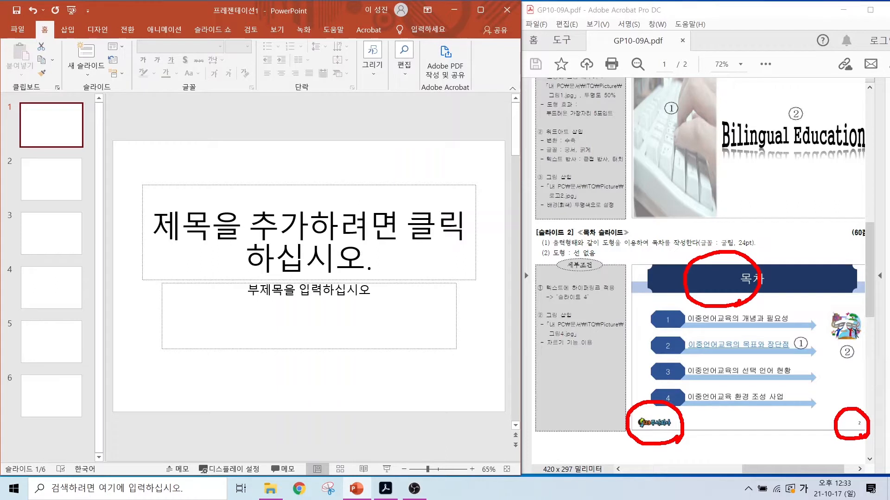
pyautogui.press('Escape')
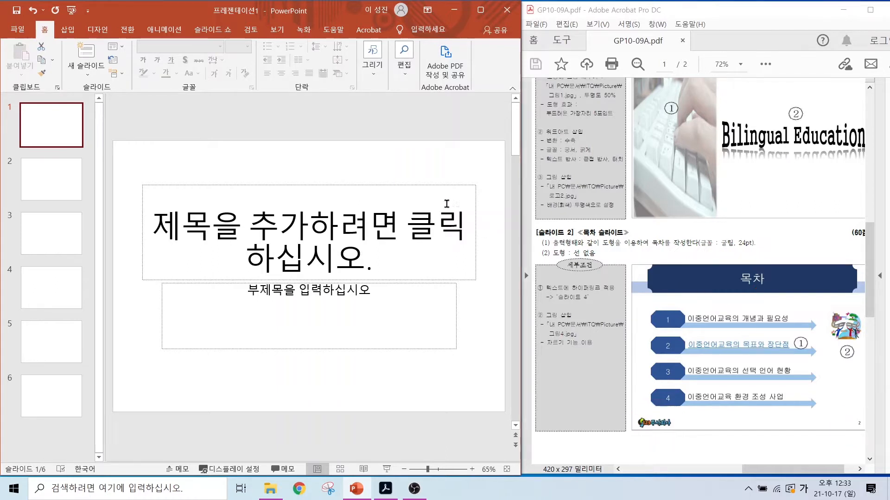
pyautogui.scroll(4, 667, 137)
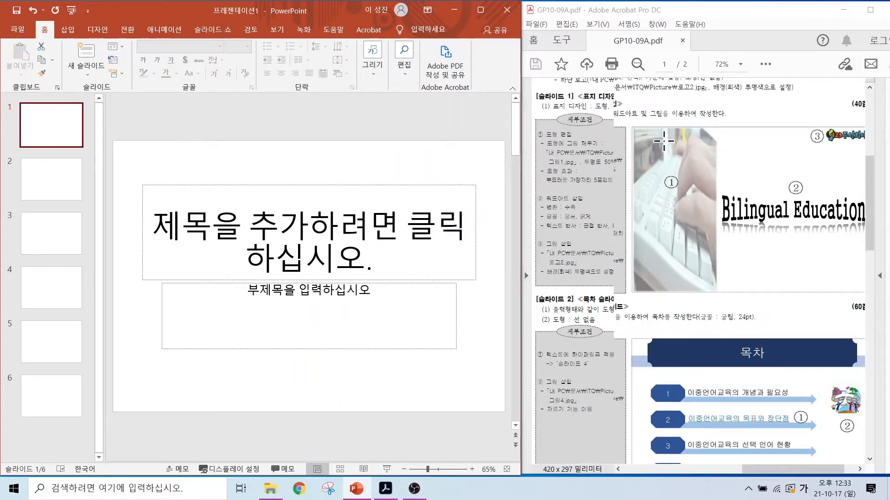
pyautogui.scroll(-1, 661, 142)
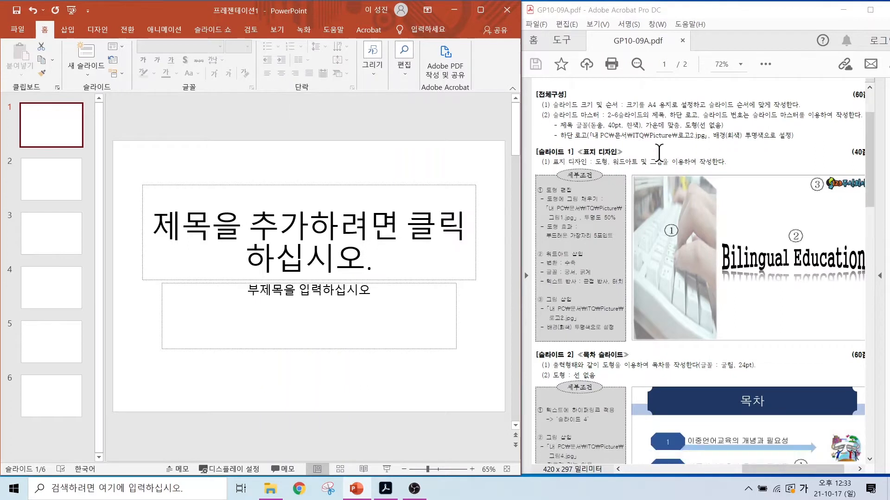
# Step: Open the slide master view and select the top-level master slide above the layouts
pyautogui.click(277, 29)
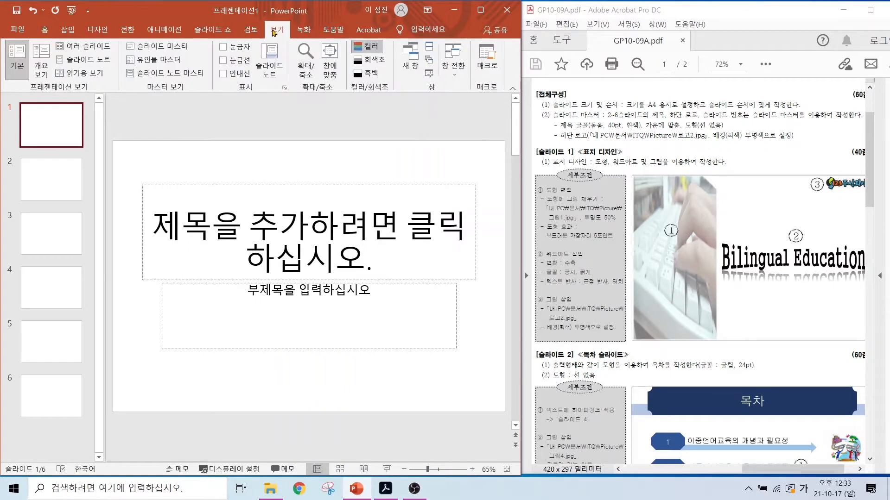
pyautogui.click(143, 46)
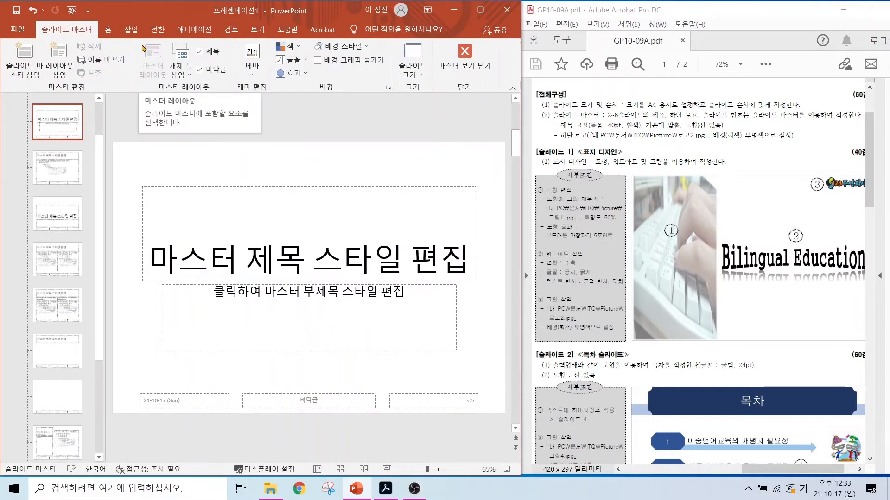
pyautogui.moveTo(97, 173); pyautogui.dragTo(95, 137)
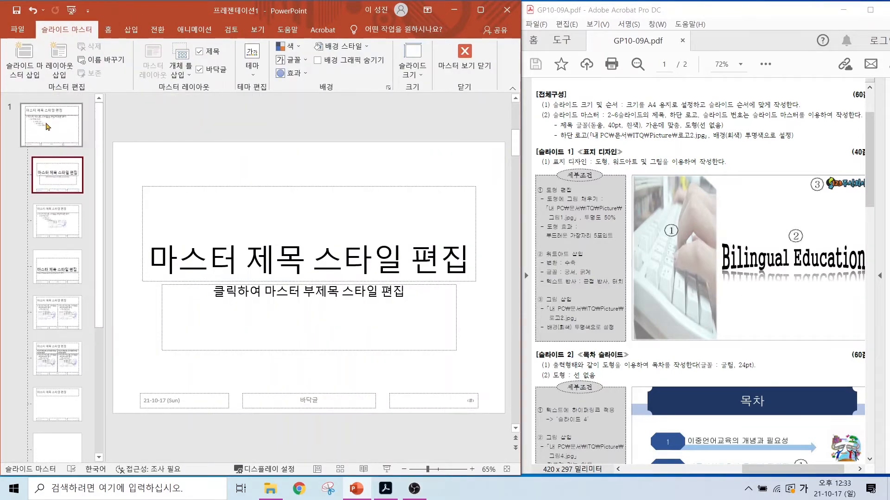
pyautogui.click(23, 122)
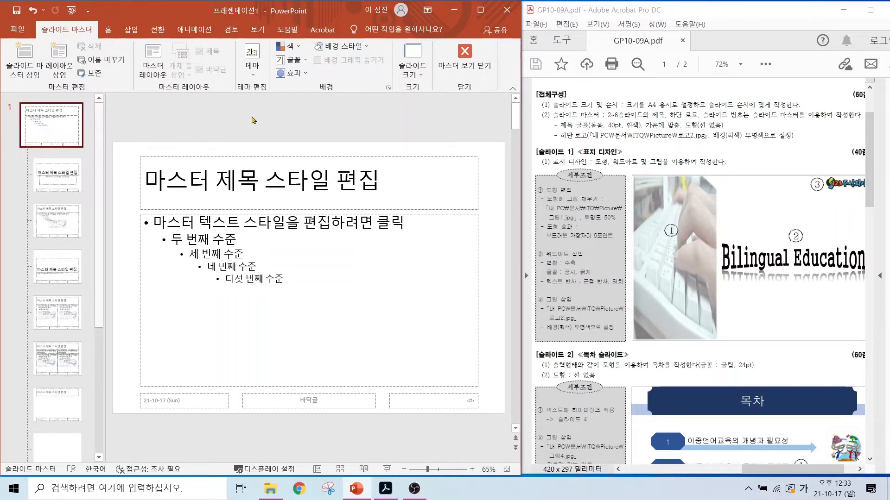
# Step: Draw a thin rectangle across the full slide width over the master title
pyautogui.click(131, 31)
pyautogui.click(129, 64)
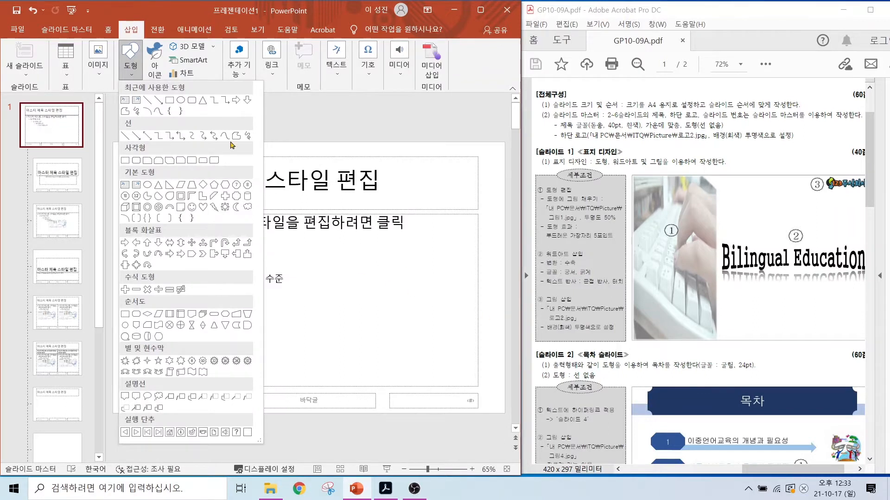
pyautogui.click(128, 160)
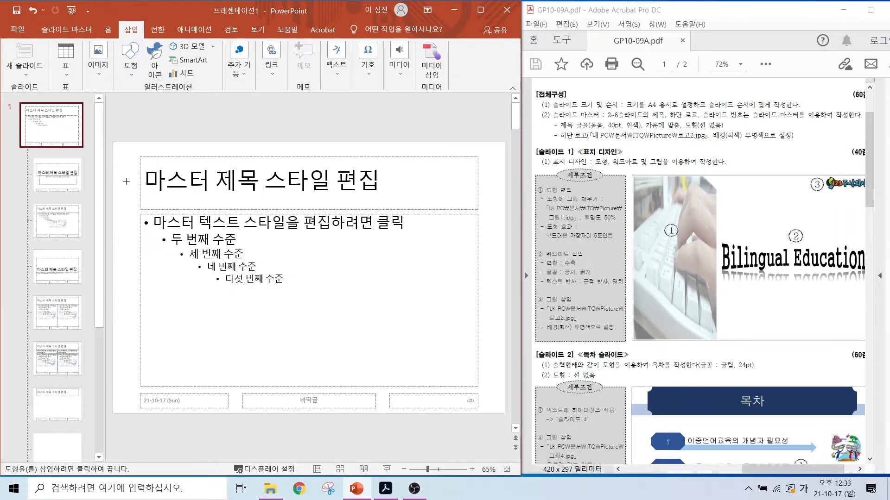
pyautogui.moveTo(112, 178); pyautogui.dragTo(507, 191)
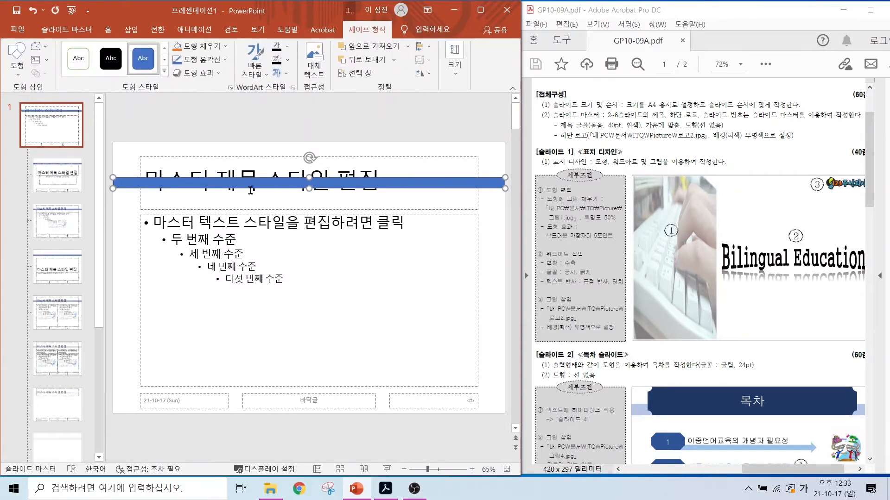
# Step: Draw a 배지 shape from the slide's top edge down to the lower edge of the thin band, slightly narrower than the slide
pyautogui.click(129, 31)
pyautogui.click(131, 59)
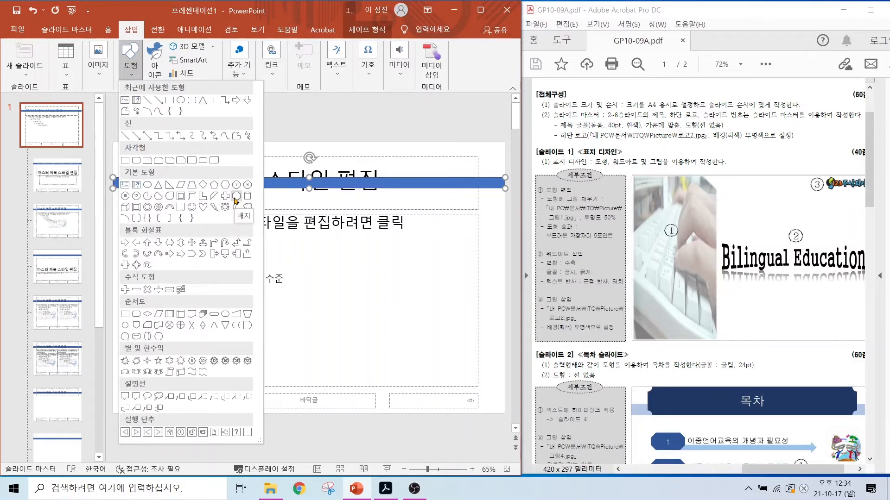
pyautogui.click(236, 197)
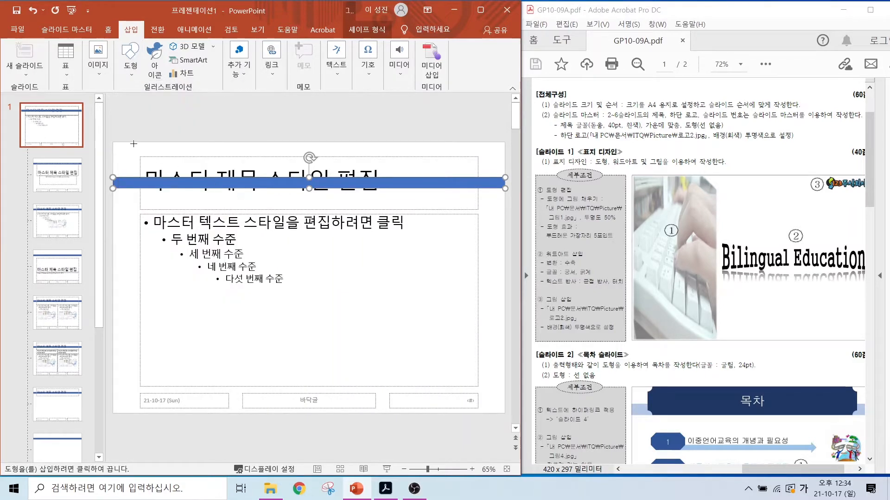
pyautogui.moveTo(133, 142); pyautogui.dragTo(483, 189)
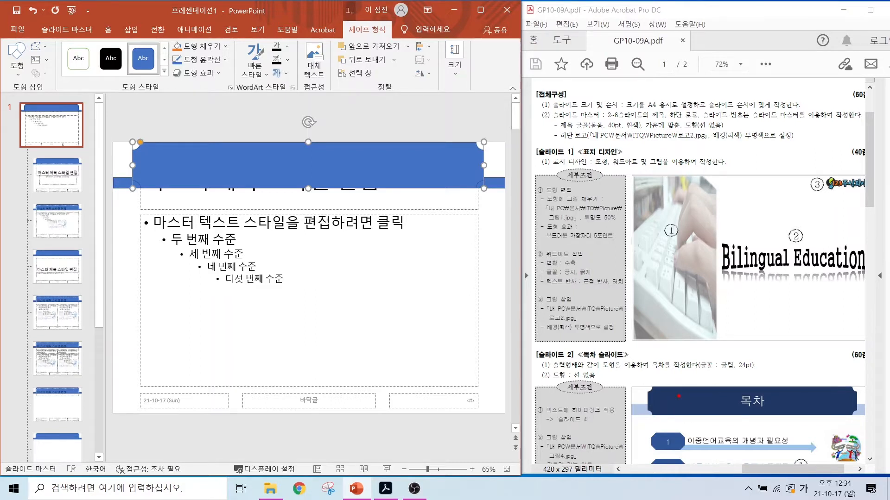
# Step: Fill the thin band with a light blue theme colour and the 배지 shape with a dark green theme colour
pyautogui.moveTo(678, 396); pyautogui.dragTo(640, 357)
pyautogui.moveTo(637, 409); pyautogui.dragTo(624, 441)
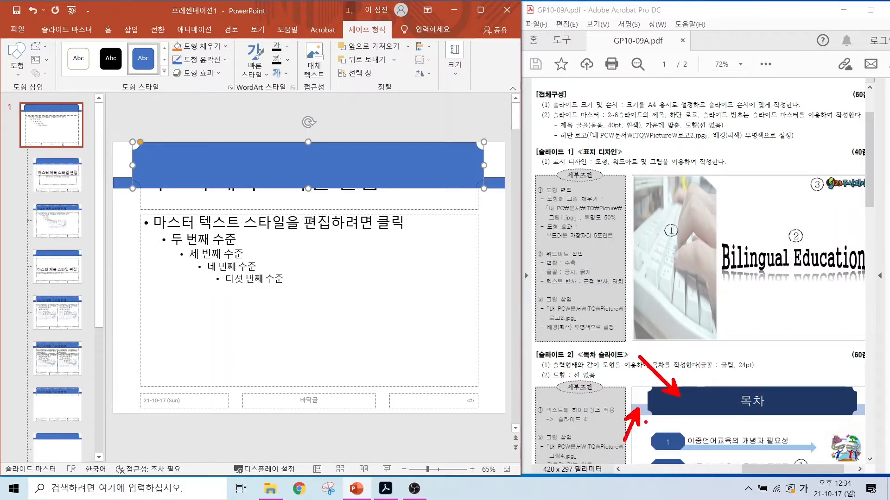
pyautogui.press('Escape')
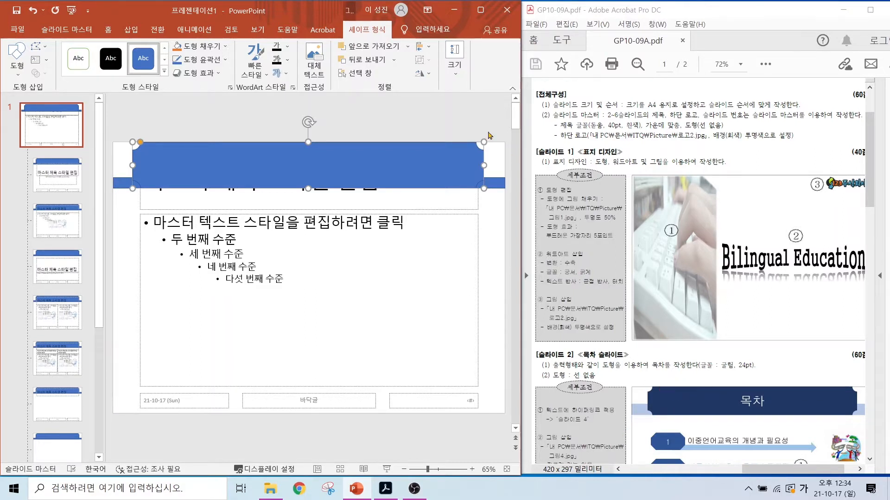
pyautogui.click(498, 185)
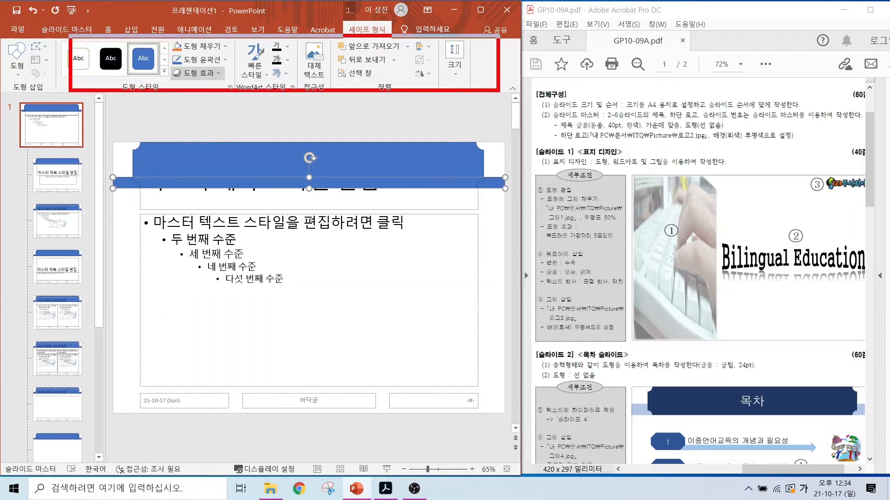
pyautogui.click(226, 46)
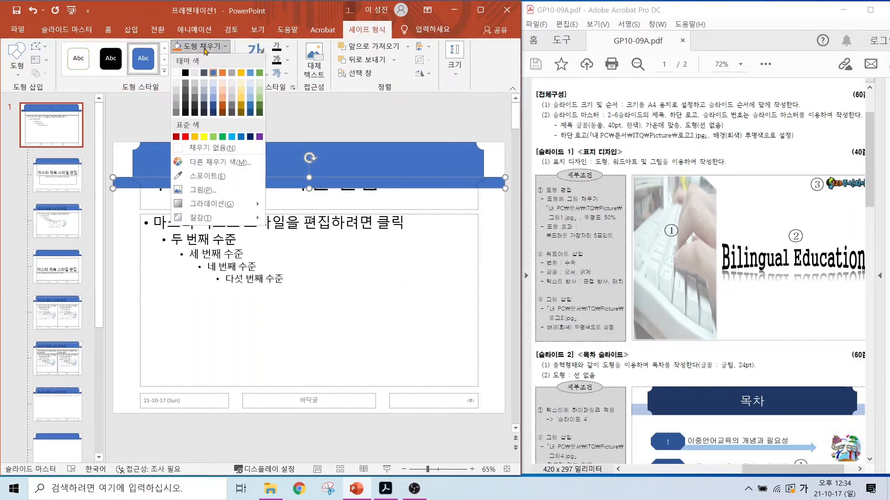
pyautogui.click(215, 92)
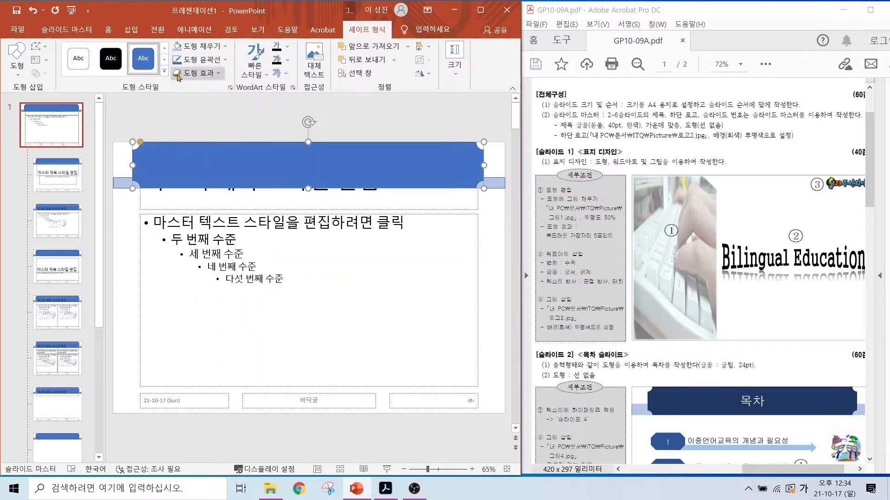
pyautogui.click(225, 46)
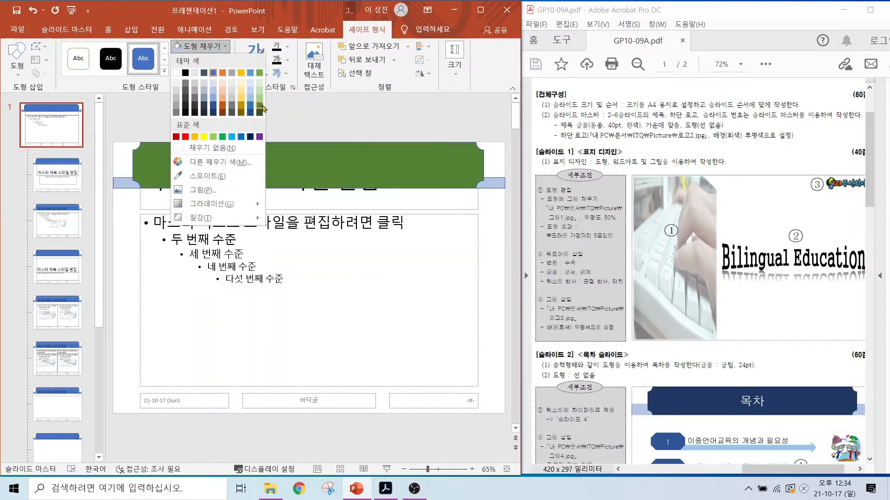
pyautogui.click(259, 103)
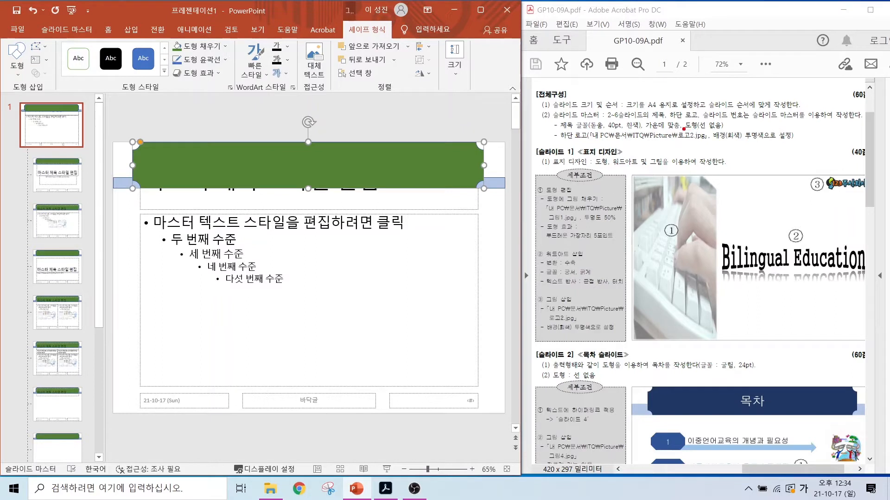
# Step: Remove the outlines from the green 배지 shape and the light blue band
pyautogui.moveTo(683, 129)
pyautogui.mouseDown()
pyautogui.moveTo(740, 130)
pyautogui.moveTo(747, 82)
pyautogui.mouseUp()
pyautogui.press('Escape')
pyautogui.click(211, 60)
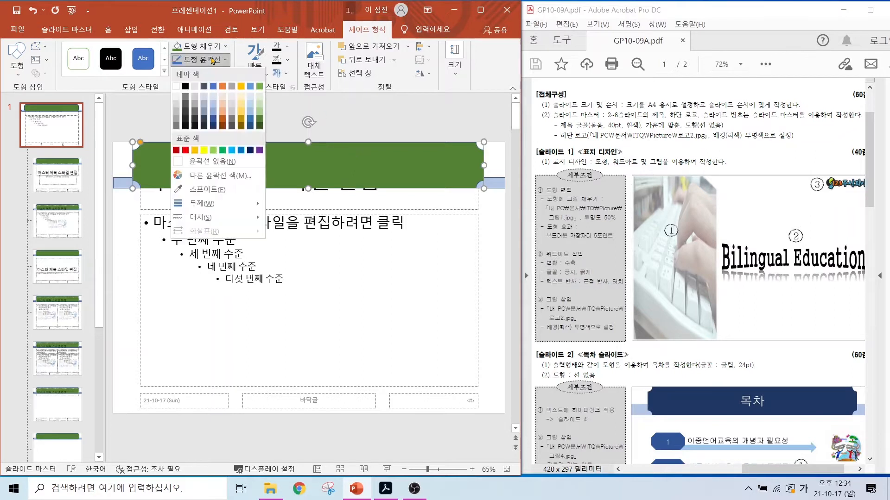
pyautogui.click(193, 161)
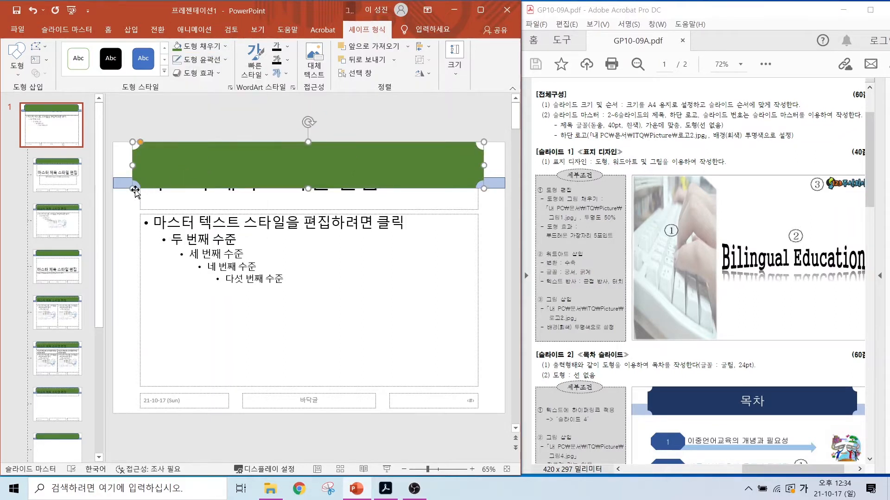
pyautogui.click(118, 183)
pyautogui.click(212, 60)
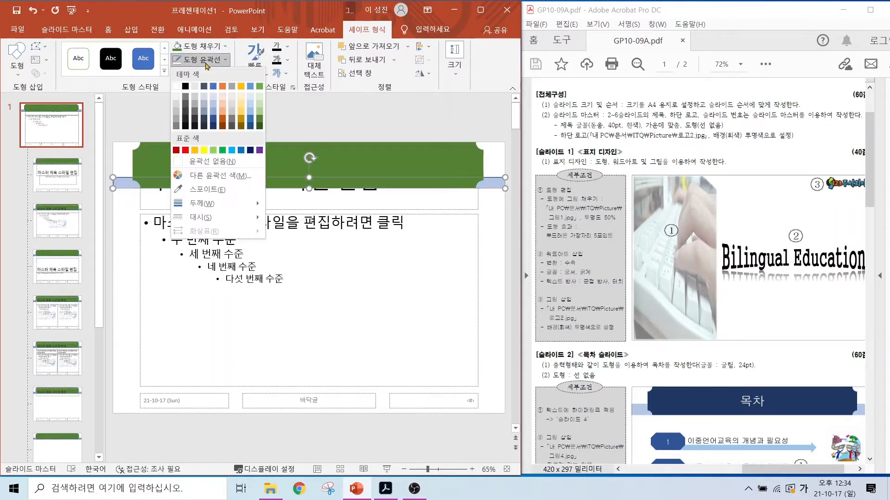
pyautogui.click(193, 161)
pyautogui.press('Escape')
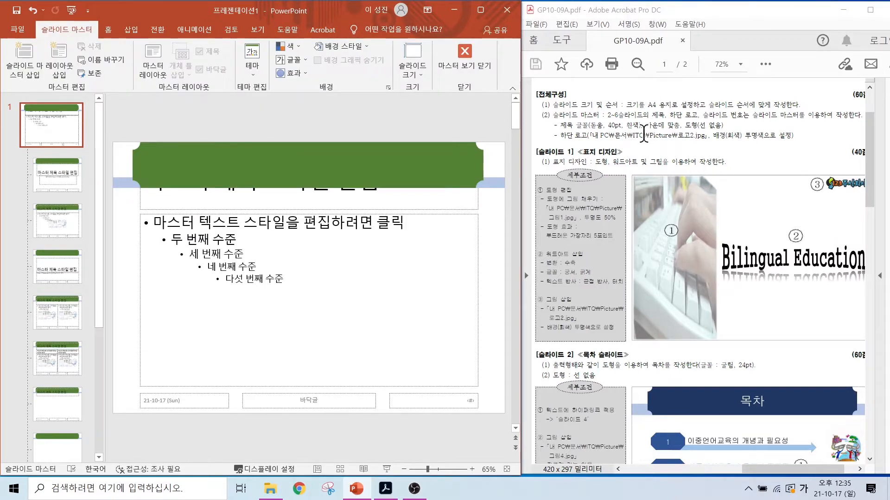
pyautogui.press('alt')
pyautogui.press('alt')
pyautogui.moveTo(578, 117); pyautogui.dragTo(653, 135)
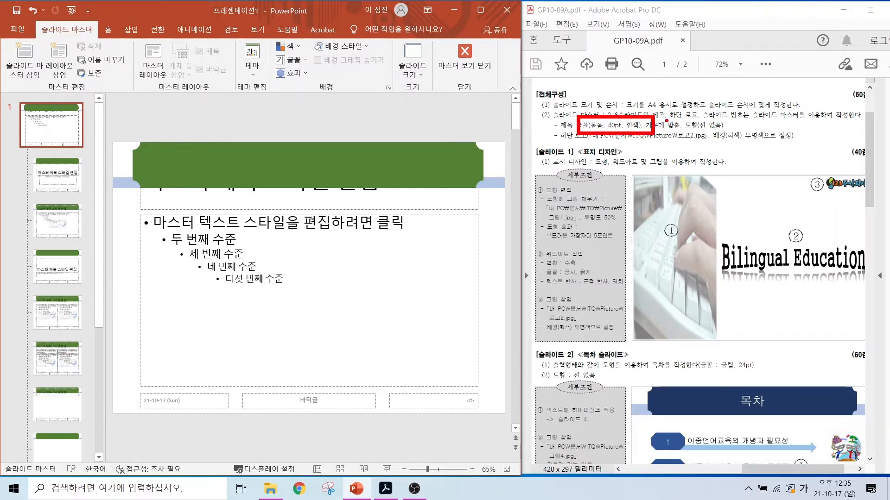
pyautogui.press('Escape')
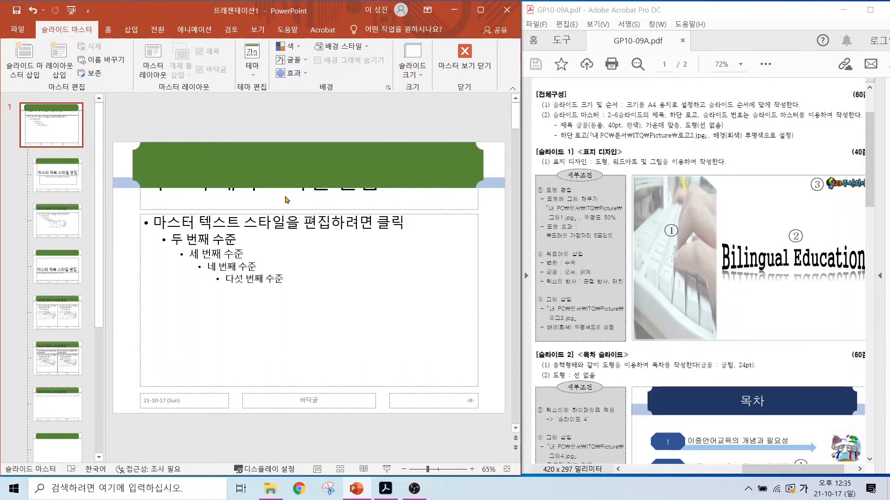
# Step: Set the master title text to the 돋움 font at 40 pt
pyautogui.click(305, 194)
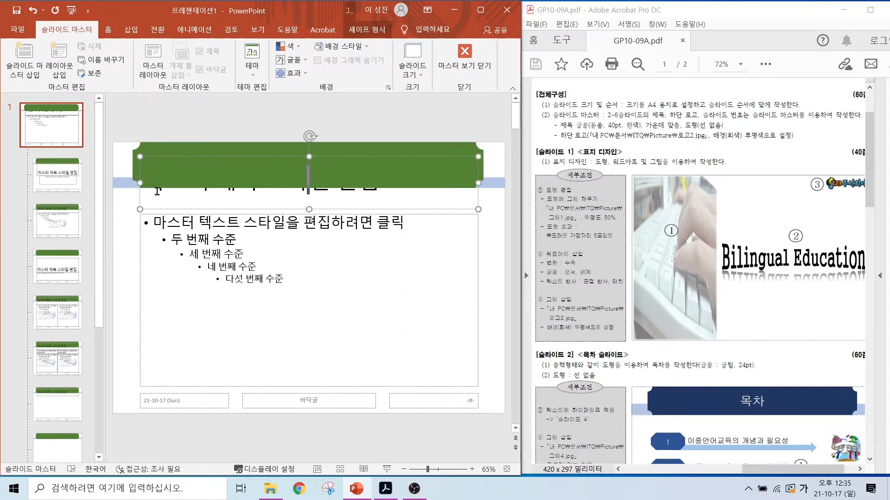
pyautogui.moveTo(378, 192); pyautogui.dragTo(143, 195)
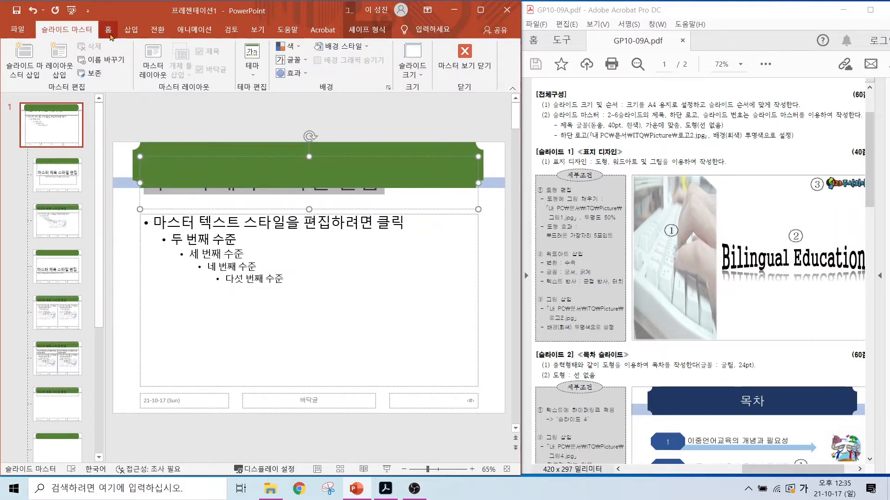
pyautogui.click(109, 30)
pyautogui.click(157, 45)
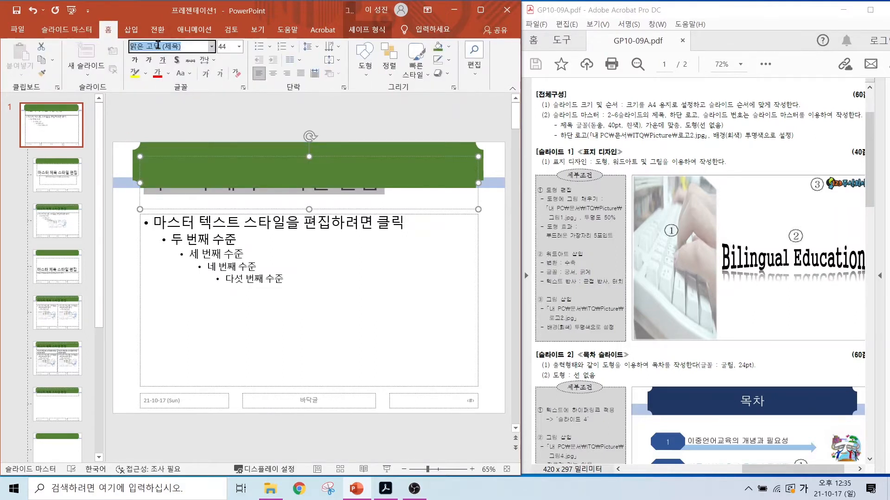
pyautogui.write('돋움')
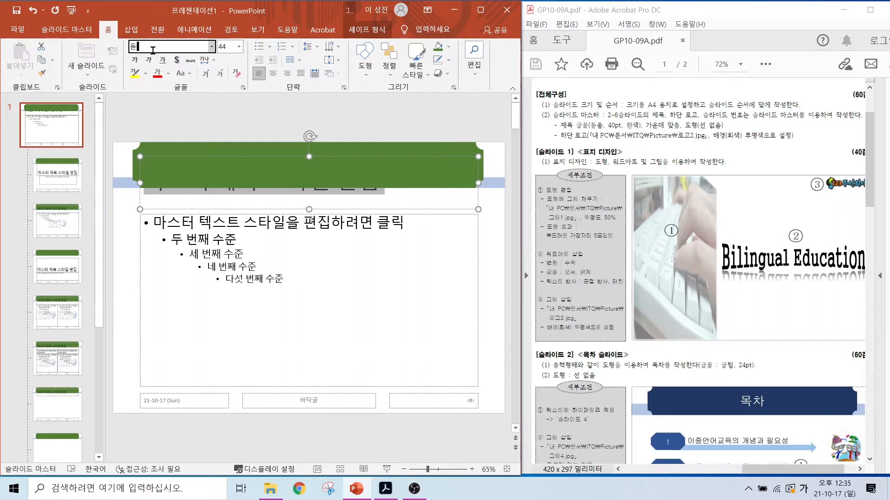
pyautogui.press('Return')
pyautogui.click(227, 47)
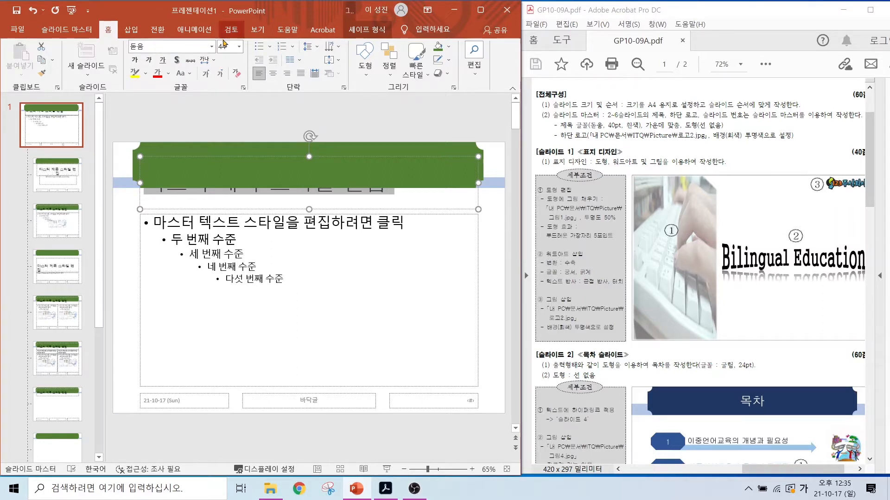
pyautogui.write('40')
# Step: Colour the master title text white and centre it
pyautogui.click(168, 73)
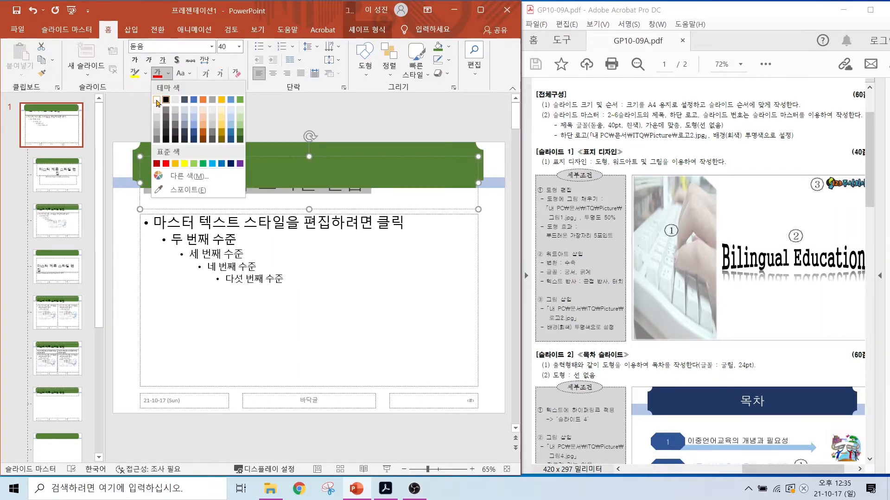
pyautogui.click(157, 100)
pyautogui.click(273, 73)
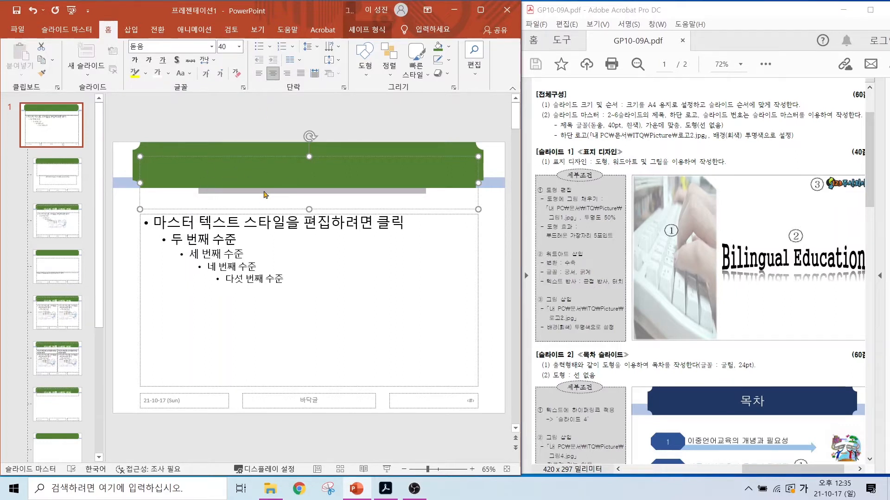
# Step: Bring the master title placeholder in front of the green 배지 shape
pyautogui.click(383, 75)
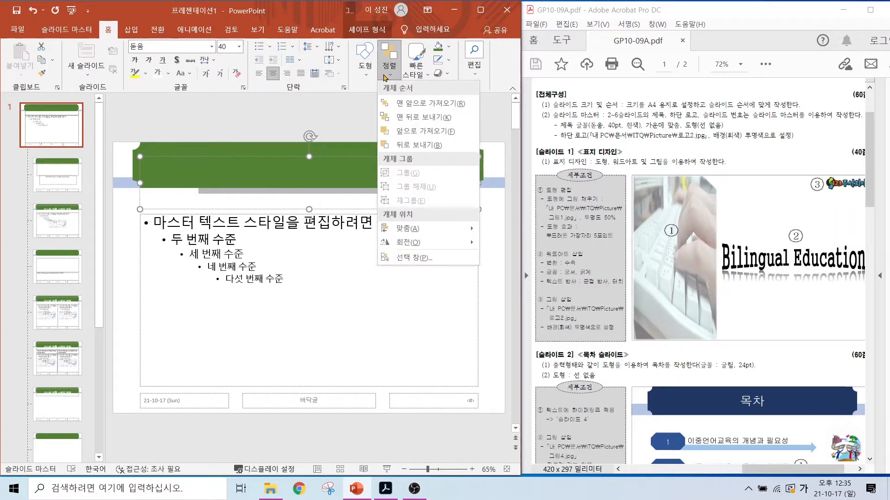
pyautogui.click(406, 103)
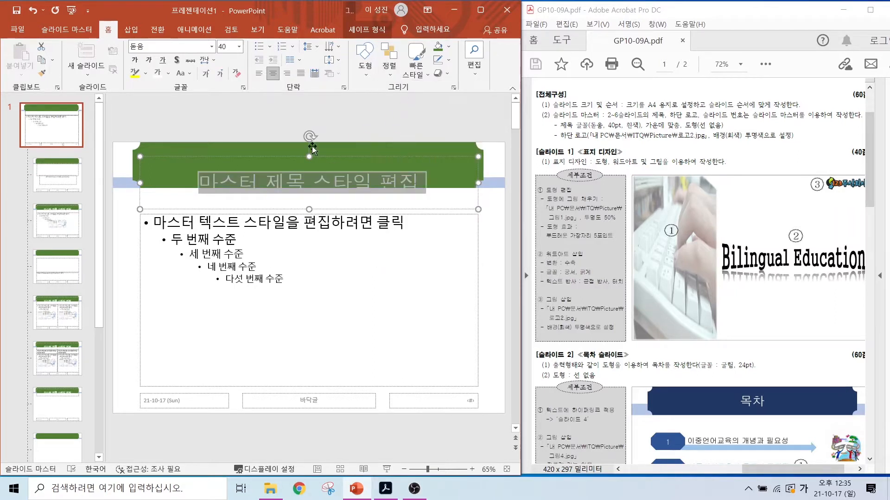
pyautogui.click(162, 126)
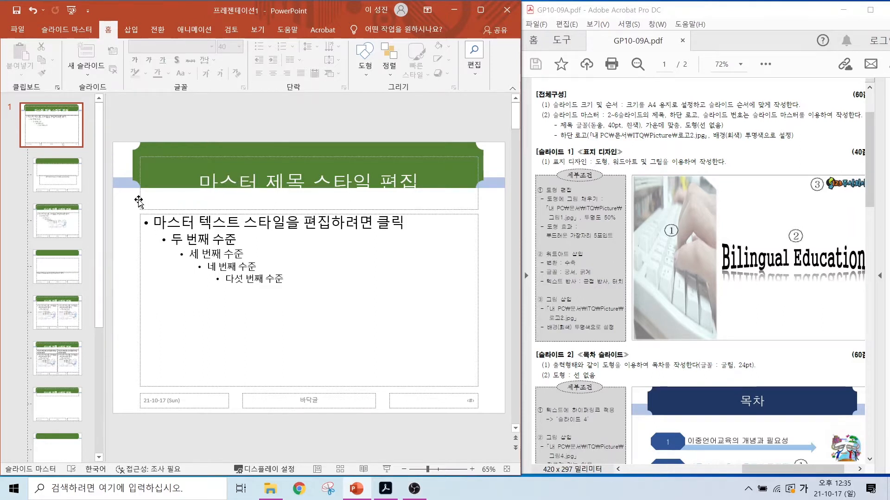
# Step: Move the title placeholder up so its text sits centred vertically on the green 배지 shape
pyautogui.moveTo(139, 202); pyautogui.dragTo(142, 185)
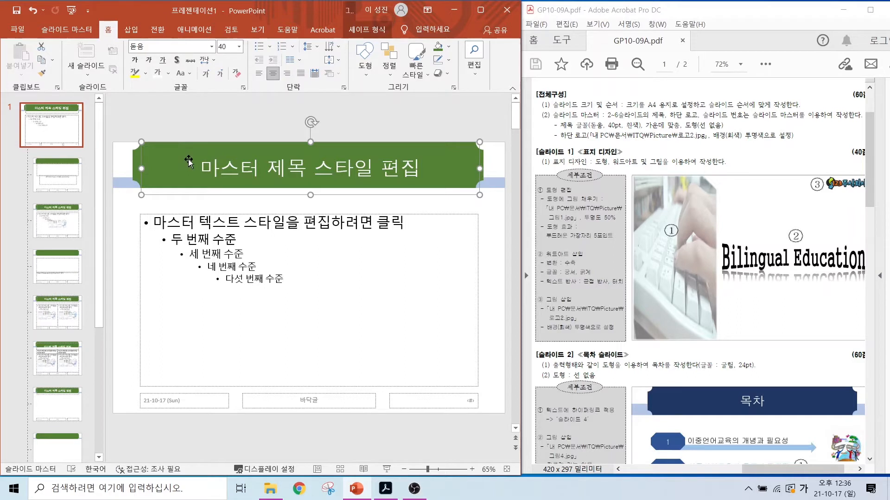
pyautogui.press('Up')
pyautogui.press('Up')
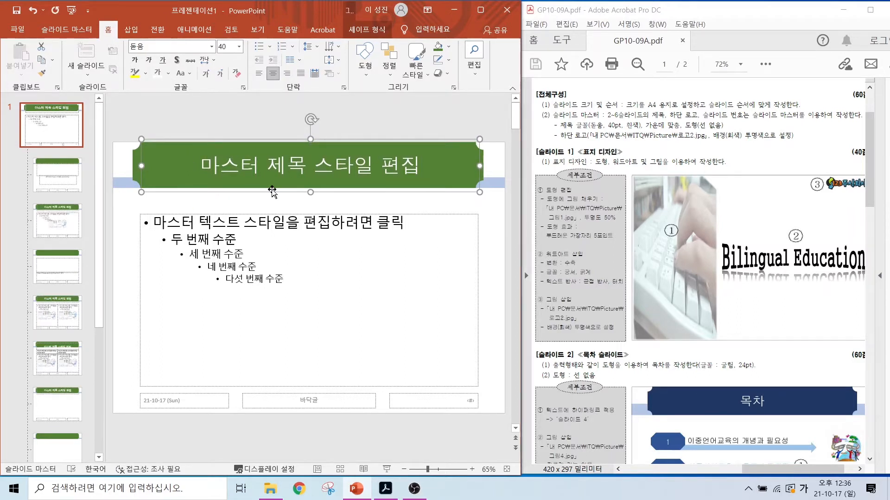
pyautogui.click(123, 222)
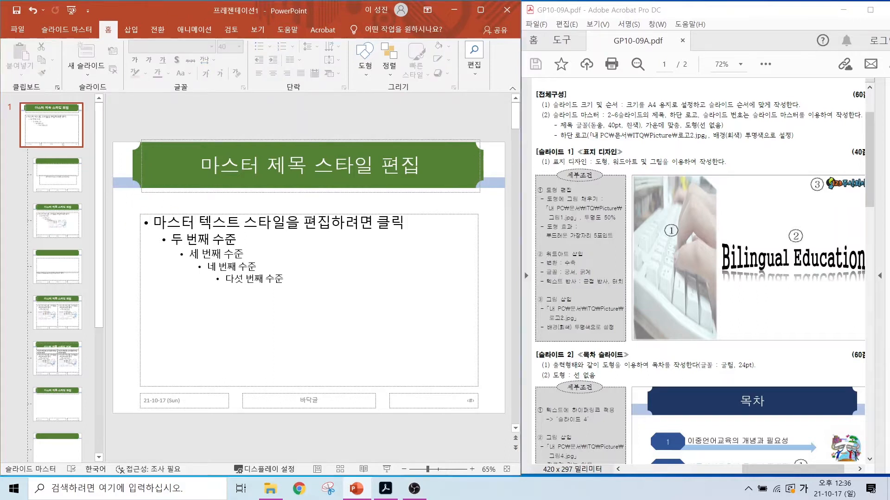
# Step: Insert the picture 로고2.jpg from the ITQ\Picture folder in Documents into the slide master
pyautogui.moveTo(617, 124); pyautogui.dragTo(712, 147)
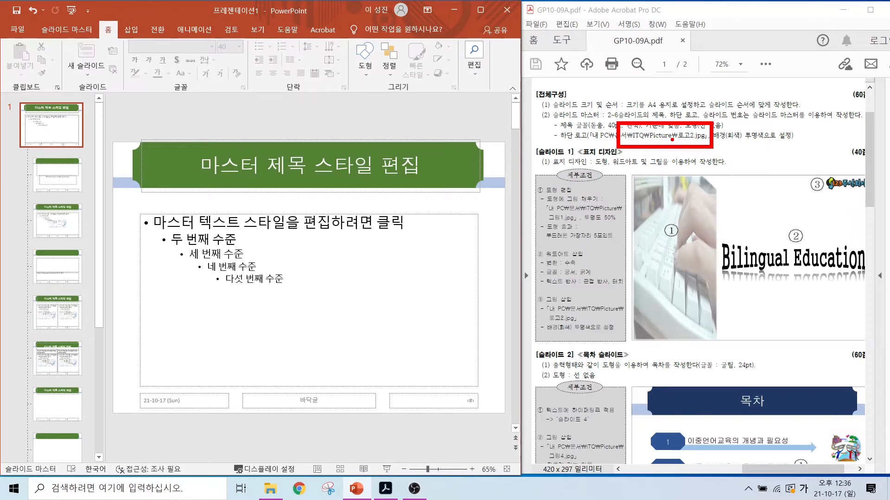
pyautogui.click(131, 30)
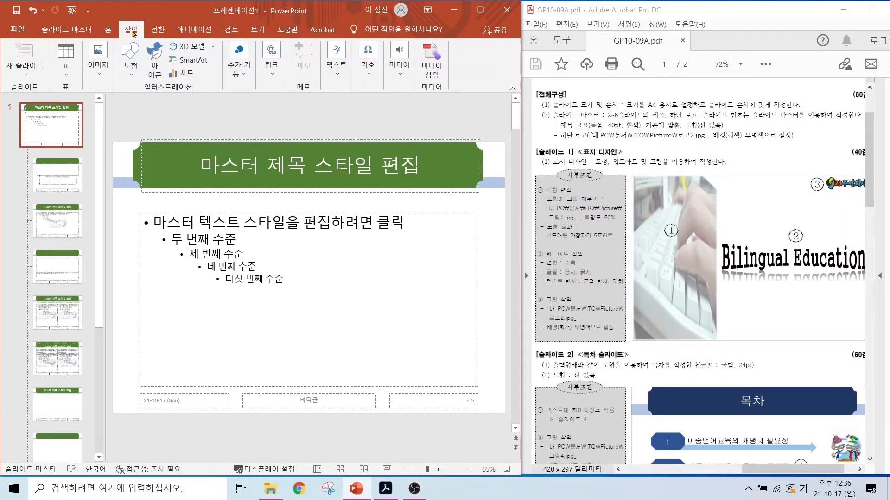
pyautogui.click(97, 62)
pyautogui.click(100, 107)
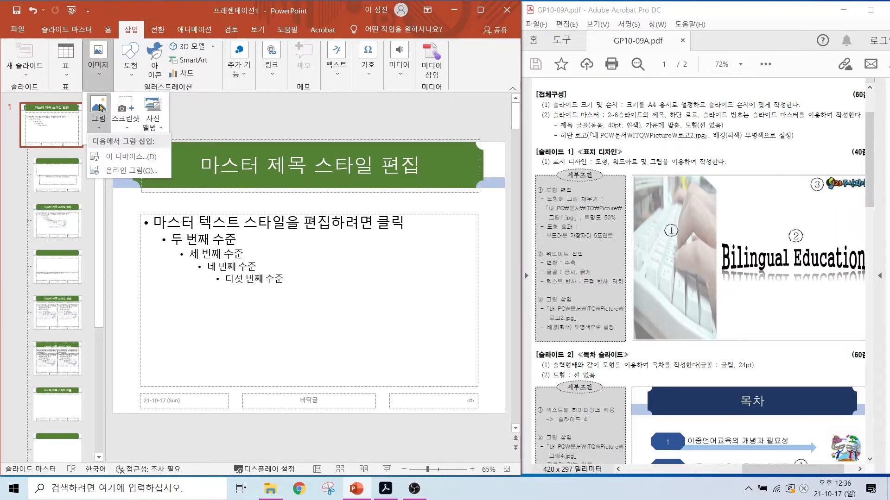
pyautogui.click(112, 161)
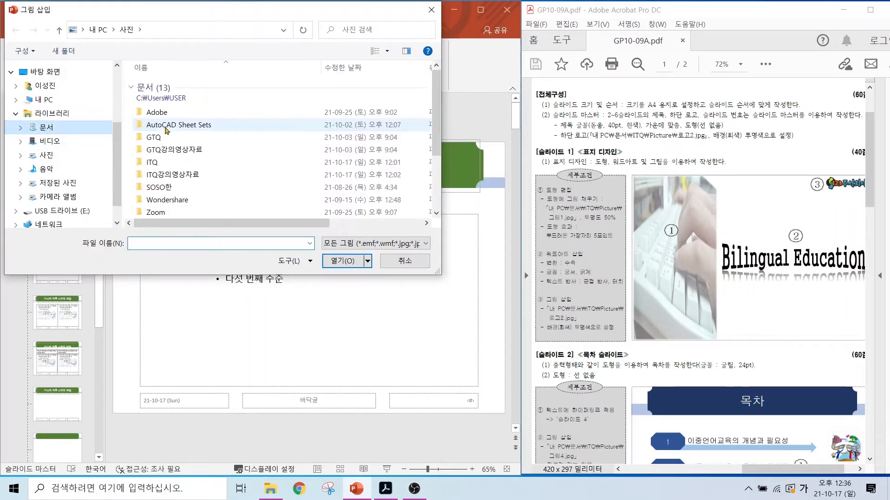
pyautogui.click(155, 163)
pyautogui.doubleClick(156, 164)
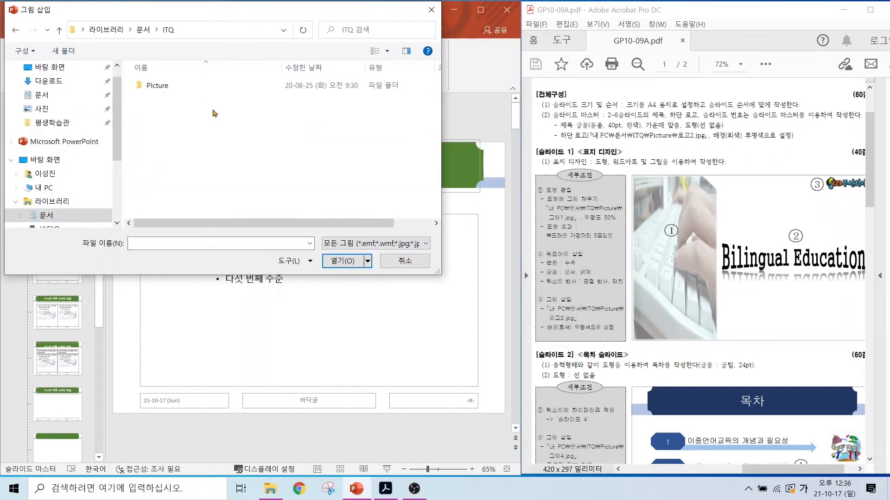
pyautogui.doubleClick(159, 86)
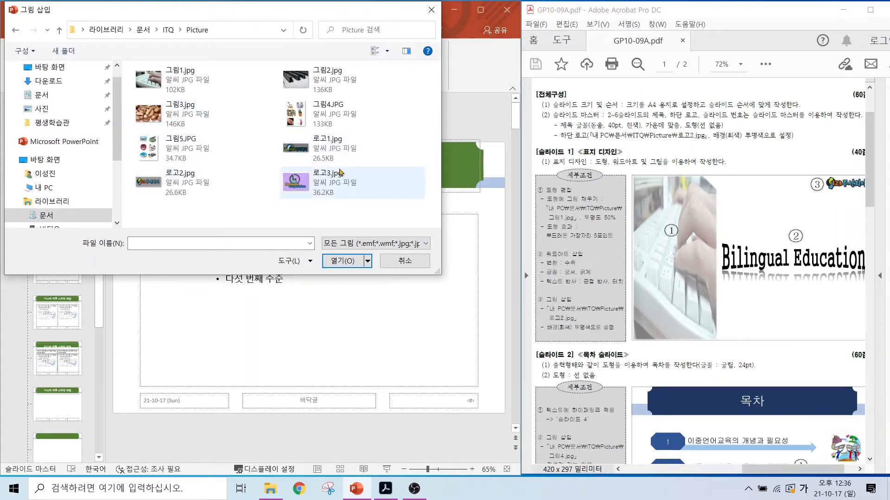
pyautogui.doubleClick(176, 190)
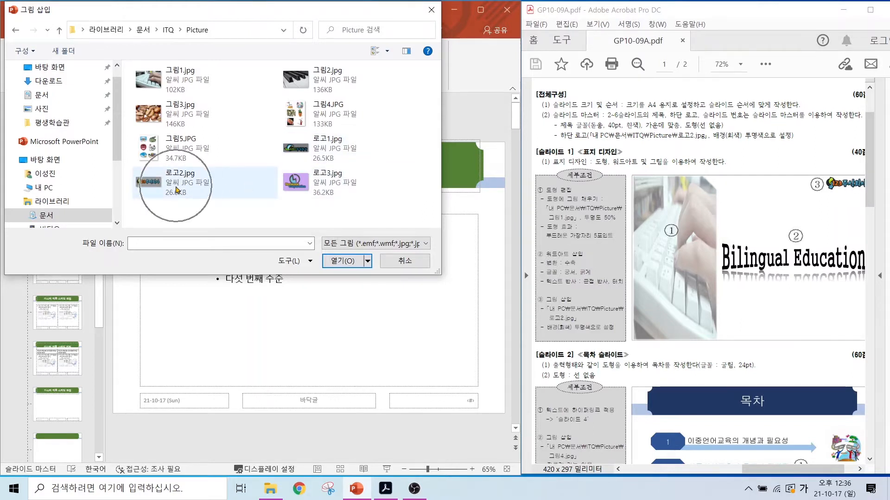
pyautogui.click(175, 185)
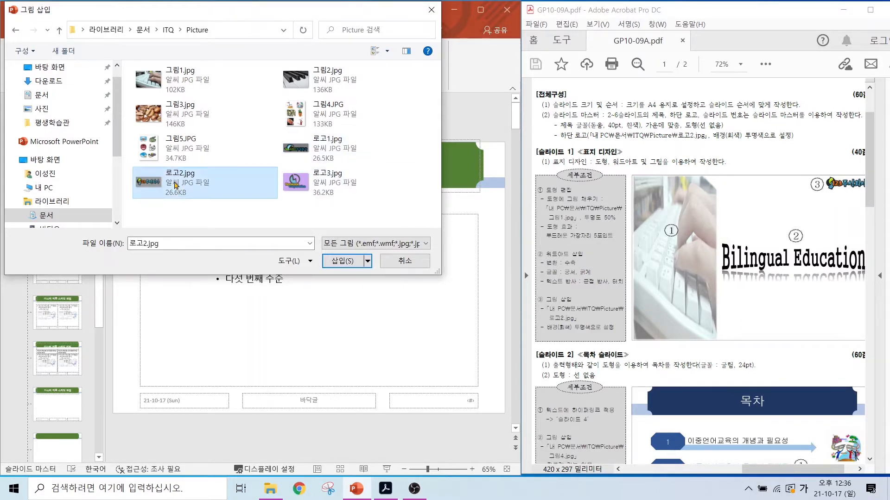
pyautogui.click(342, 261)
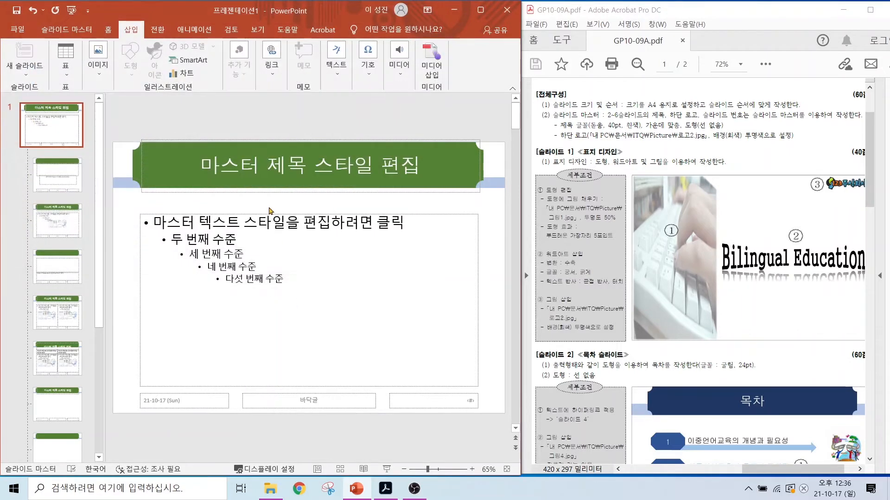
# Step: Place the logo in the slide master's bottom-left corner and shrink it to about 1.95 cm high by 5.28 cm wide
pyautogui.scroll(-3, 663, 401)
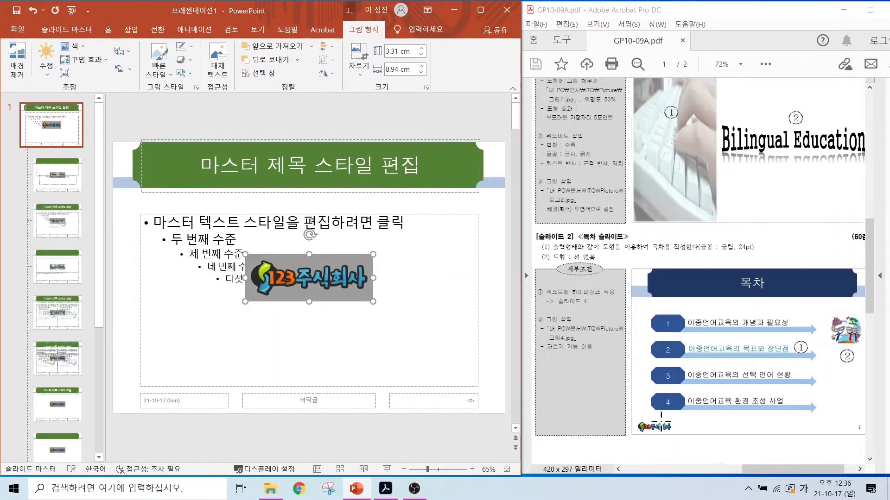
pyautogui.moveTo(678, 433)
pyautogui.mouseDown()
pyautogui.moveTo(628, 429)
pyautogui.moveTo(686, 420)
pyautogui.moveTo(681, 438)
pyautogui.mouseUp()
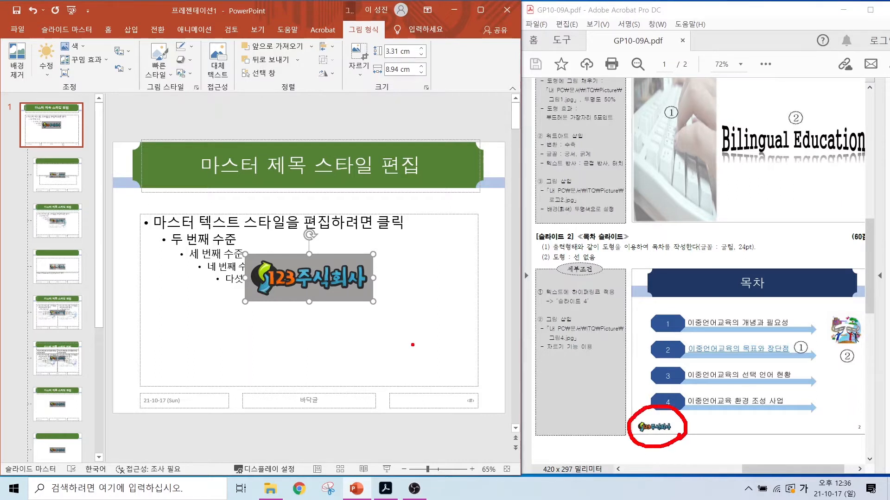
pyautogui.moveTo(338, 273); pyautogui.dragTo(187, 386)
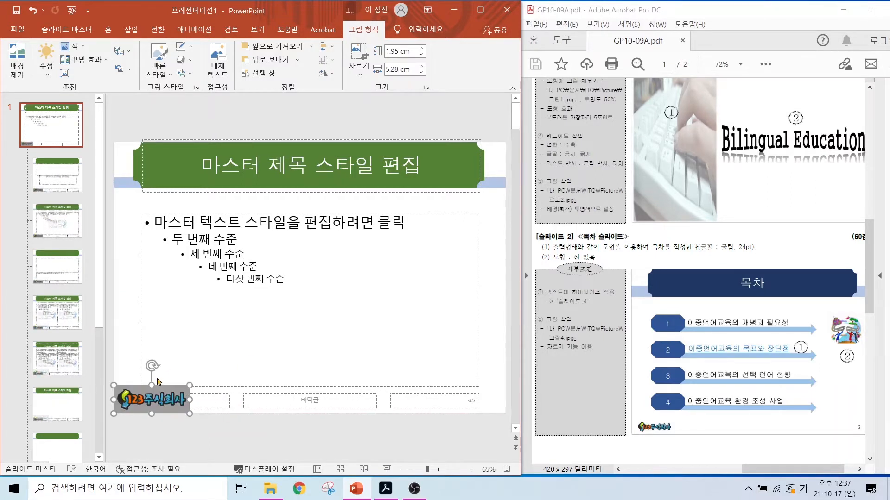
pyautogui.scroll(3, 700, 269)
pyautogui.moveTo(700, 118)
pyautogui.mouseDown()
pyautogui.moveTo(794, 135)
pyautogui.moveTo(791, 158)
pyautogui.mouseUp()
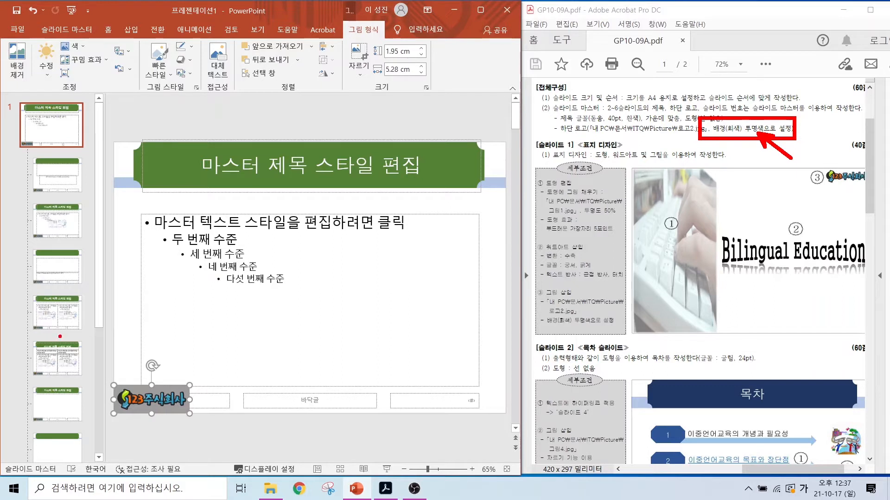
pyautogui.moveTo(200, 385); pyautogui.dragTo(263, 347)
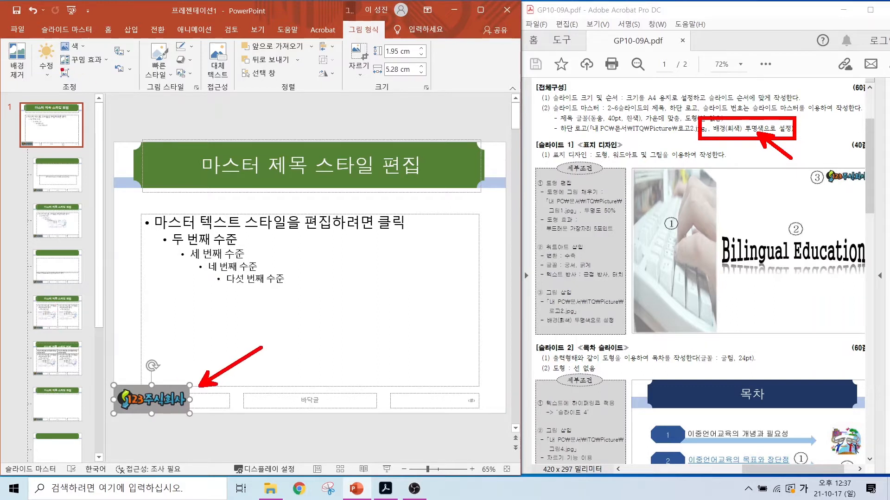
pyautogui.moveTo(3, 36)
pyautogui.mouseDown()
pyautogui.moveTo(217, 83)
pyautogui.moveTo(439, 87)
pyautogui.mouseUp()
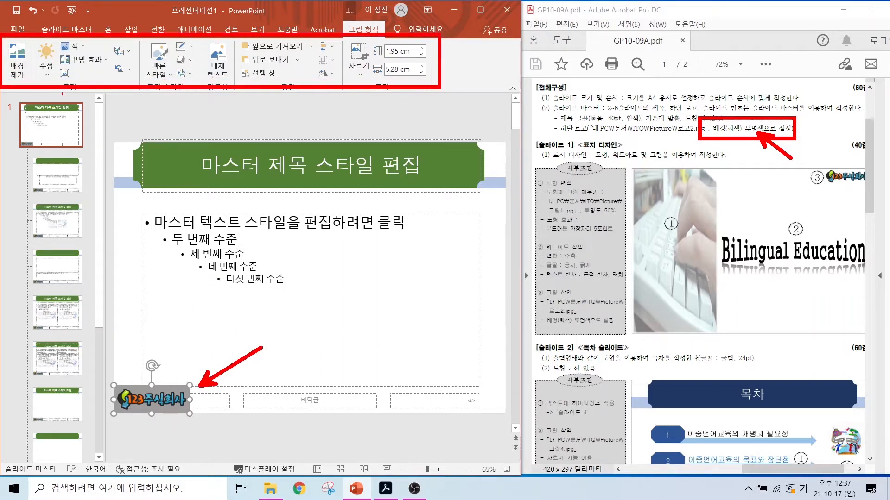
pyautogui.moveTo(89, 60)
pyautogui.mouseDown()
pyautogui.moveTo(49, 41)
pyautogui.moveTo(92, 56)
pyautogui.moveTo(147, 105)
pyautogui.mouseUp()
pyautogui.press('Escape')
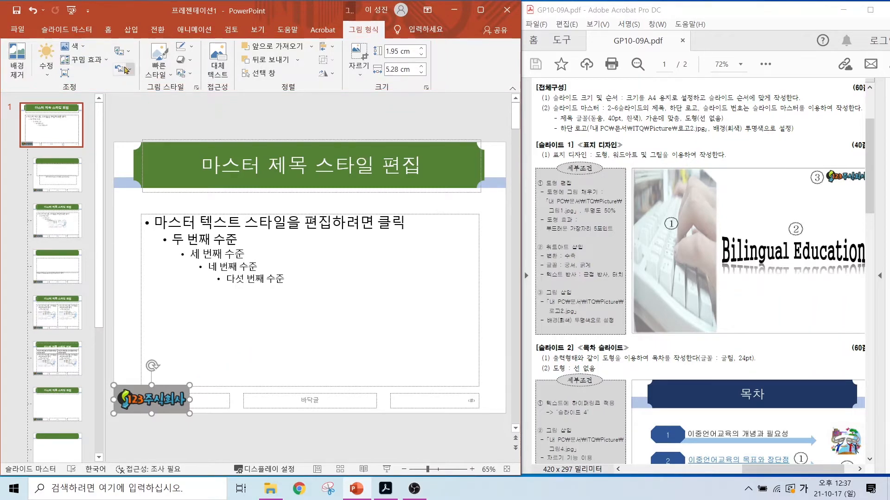
# Step: Make the logo's grey background transparent with the 투명한 색 설정 option
pyautogui.click(73, 48)
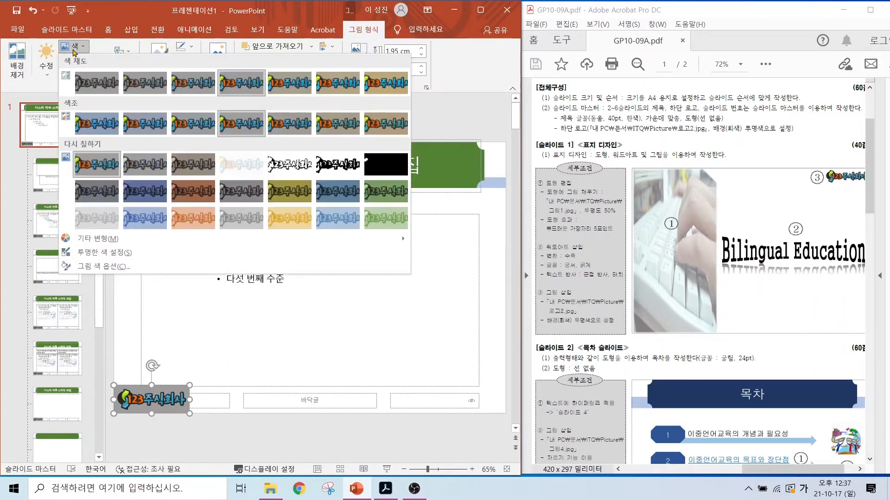
pyautogui.click(92, 260)
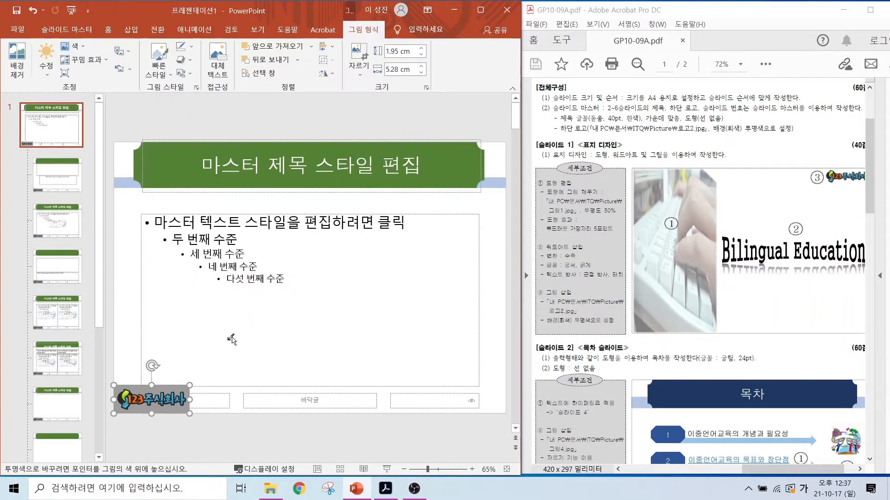
pyautogui.click(176, 387)
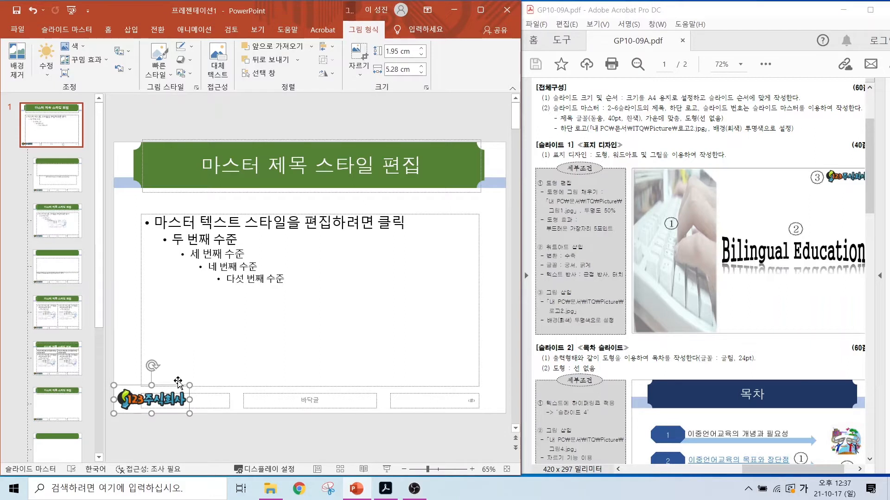
pyautogui.moveTo(494, 416)
pyautogui.mouseDown()
pyautogui.moveTo(480, 426)
pyautogui.moveTo(447, 389)
pyautogui.moveTo(492, 422)
pyautogui.mouseUp()
pyautogui.moveTo(424, 337); pyautogui.dragTo(477, 336)
pyautogui.moveTo(417, 357)
pyautogui.mouseDown()
pyautogui.moveTo(482, 358)
pyautogui.moveTo(442, 372)
pyautogui.mouseUp()
pyautogui.moveTo(451, 327); pyautogui.dragTo(434, 369)
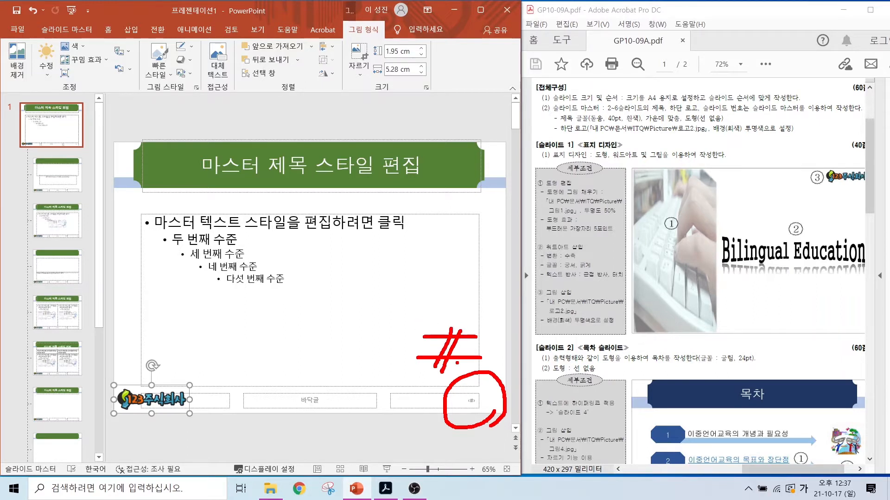
pyautogui.press('Escape')
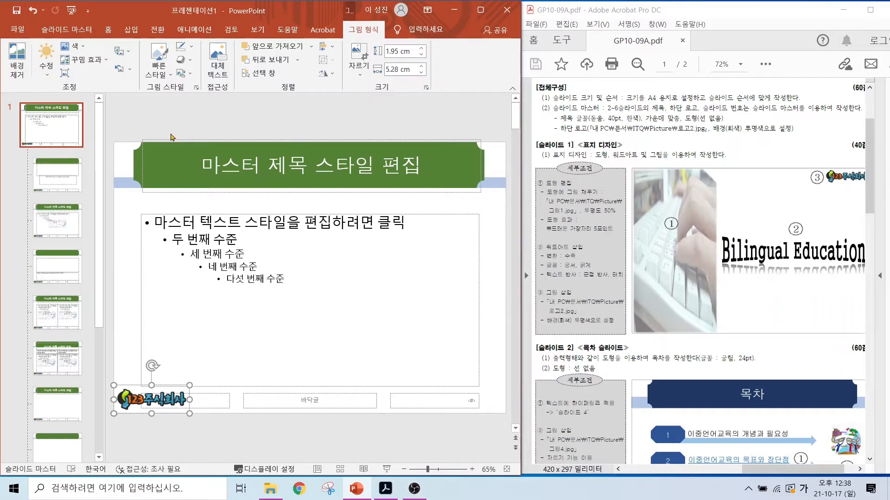
pyautogui.hotkey('ctrl', '2')
pyautogui.moveTo(78, 109); pyautogui.dragTo(126, 78)
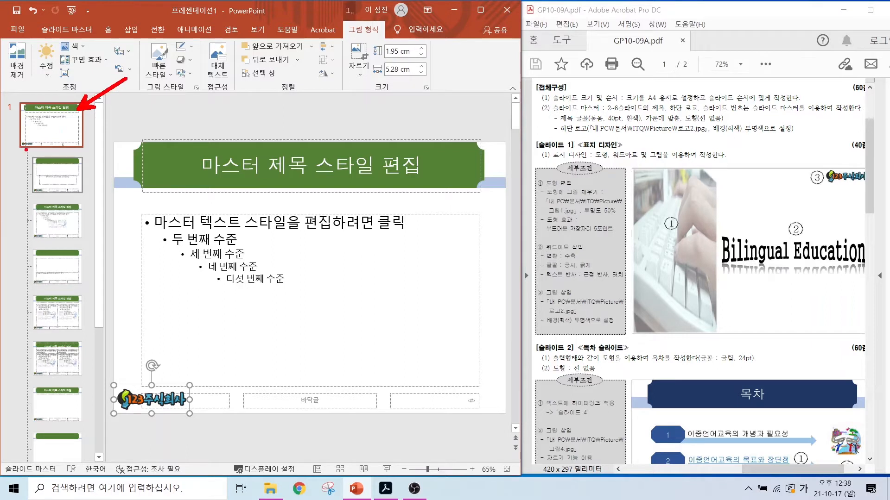
pyautogui.moveTo(38, 149)
pyautogui.mouseDown()
pyautogui.moveTo(10, 152)
pyautogui.moveTo(37, 138)
pyautogui.mouseUp()
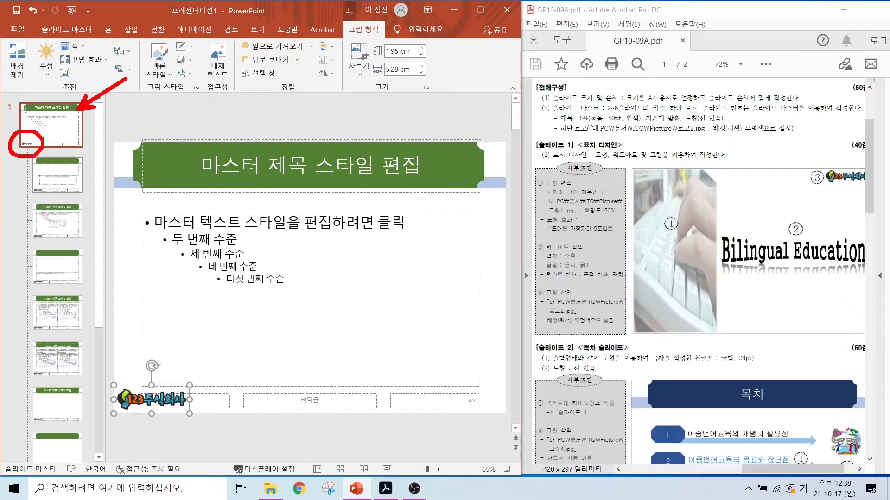
pyautogui.moveTo(88, 149)
pyautogui.mouseDown()
pyautogui.moveTo(73, 126)
pyautogui.moveTo(88, 150)
pyautogui.mouseUp()
pyautogui.moveTo(75, 180); pyautogui.dragTo(114, 153)
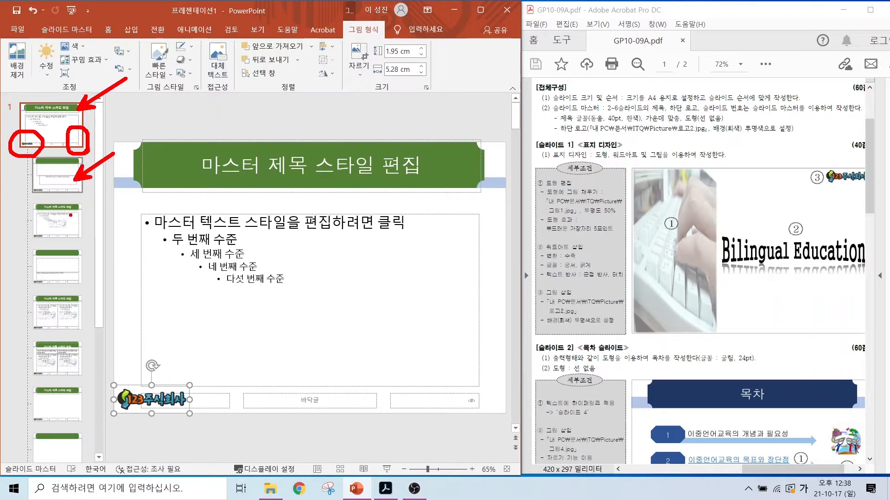
pyautogui.moveTo(69, 215); pyautogui.dragTo(104, 198)
pyautogui.moveTo(78, 263); pyautogui.dragTo(126, 239)
pyautogui.moveTo(79, 312); pyautogui.dragTo(122, 287)
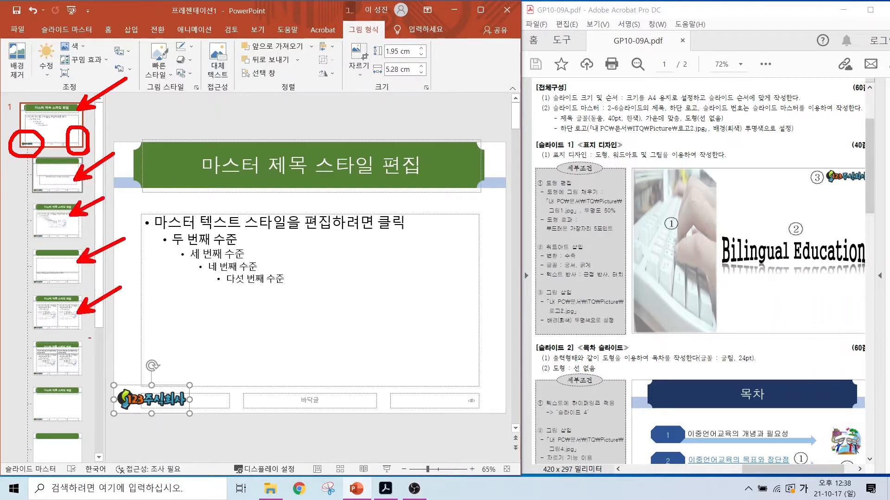
pyautogui.moveTo(77, 364); pyautogui.dragTo(110, 343)
pyautogui.press('Escape')
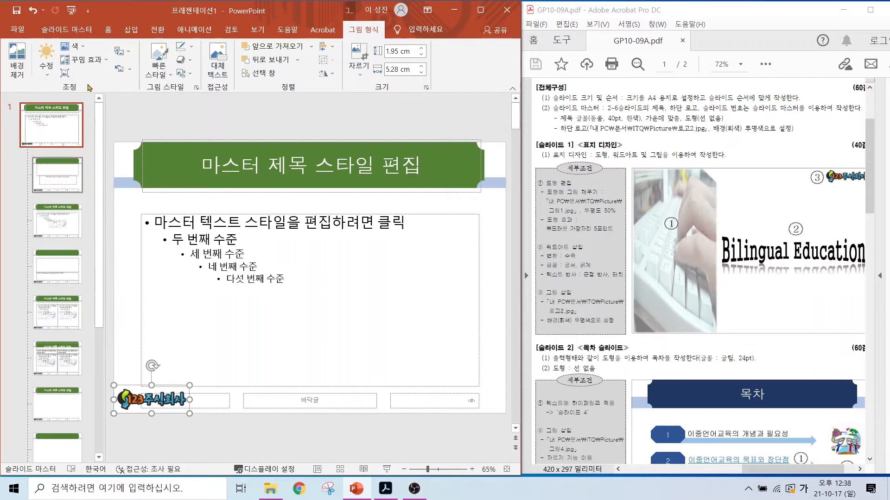
pyautogui.press('ctrl')
# Step: Hide the background graphics on the title slide layout and close the master view, returning to slide 1
pyautogui.click(60, 175)
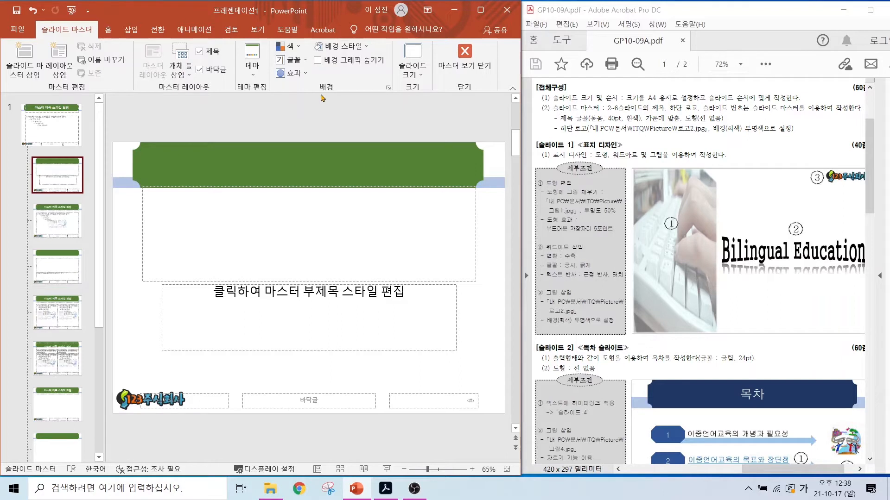
pyautogui.moveTo(87, 46)
pyautogui.mouseDown()
pyautogui.moveTo(80, 19)
pyautogui.moveTo(90, 41)
pyautogui.mouseUp()
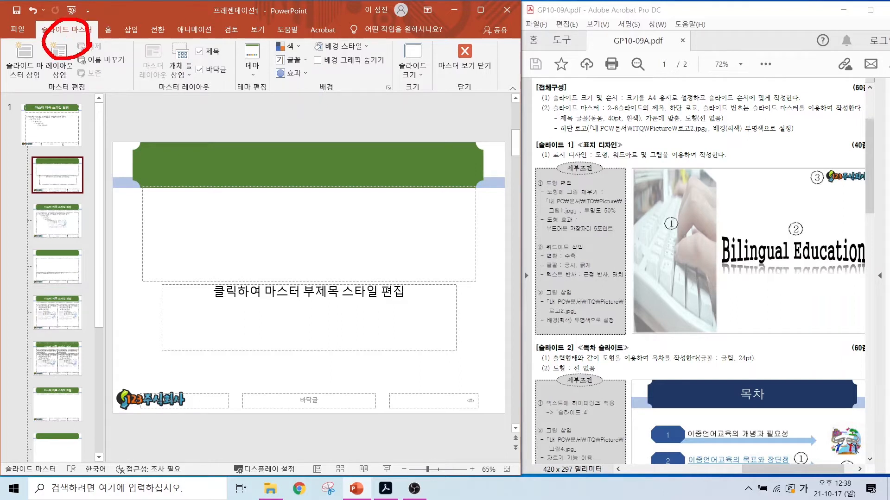
pyautogui.moveTo(23, 42)
pyautogui.mouseDown()
pyautogui.moveTo(422, 67)
pyautogui.moveTo(532, 98)
pyautogui.moveTo(520, 97)
pyautogui.mouseUp()
pyautogui.moveTo(312, 54)
pyautogui.mouseDown()
pyautogui.moveTo(320, 73)
pyautogui.moveTo(342, 30)
pyautogui.mouseUp()
pyautogui.press('Escape')
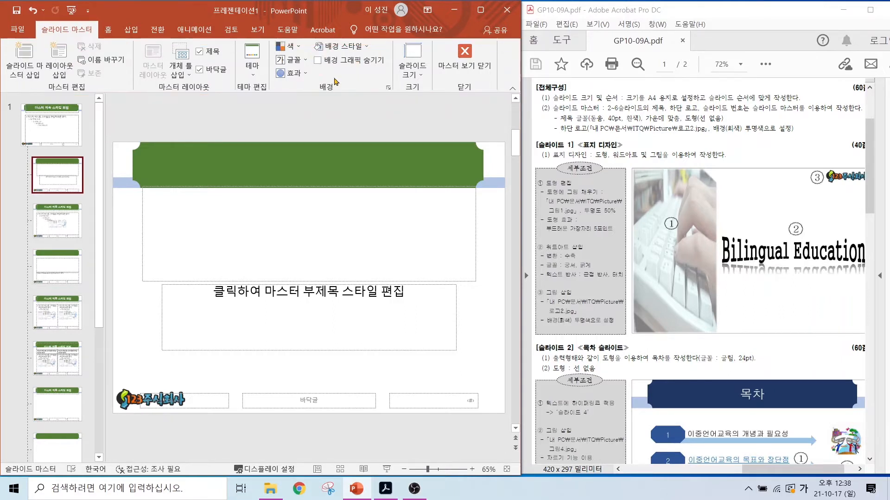
pyautogui.click(318, 60)
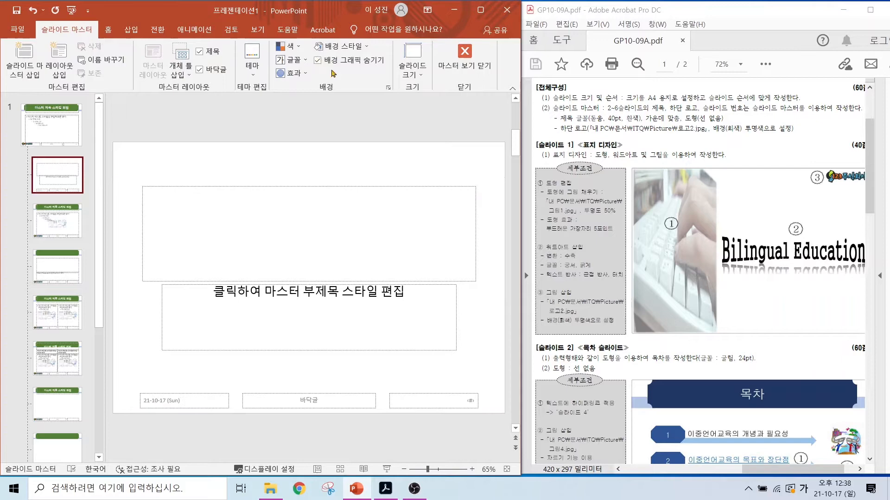
pyautogui.click(463, 55)
pyautogui.click(58, 135)
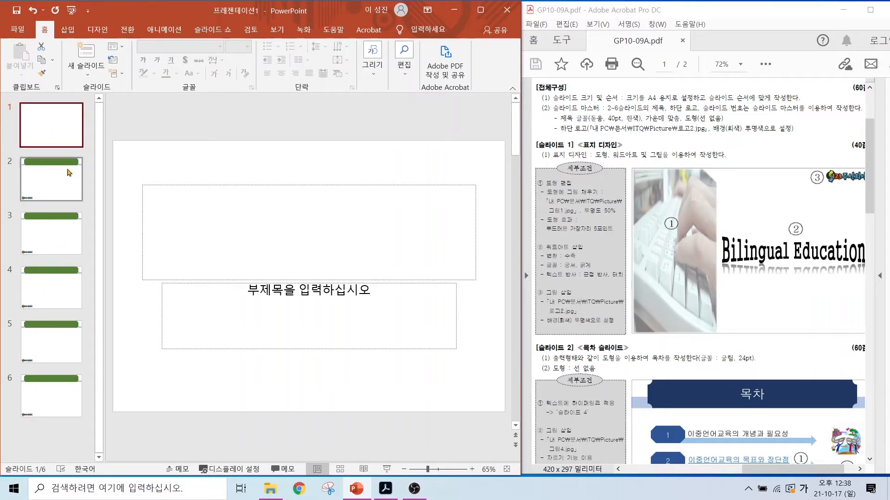
pyautogui.moveTo(508, 401)
pyautogui.mouseDown()
pyautogui.moveTo(470, 412)
pyautogui.moveTo(496, 384)
pyautogui.moveTo(501, 412)
pyautogui.mouseUp()
pyautogui.press('Escape')
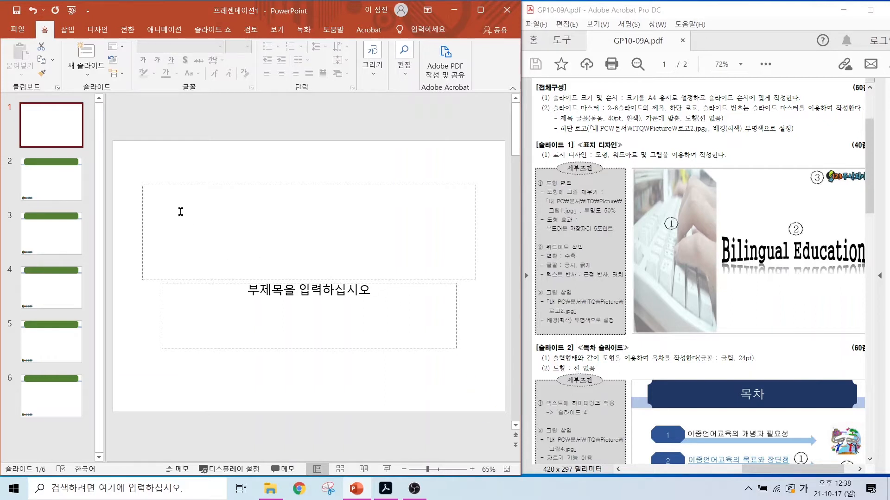
# Step: Add slide numbers to all slides except the title slide through the header and footer settings
pyautogui.click(46, 192)
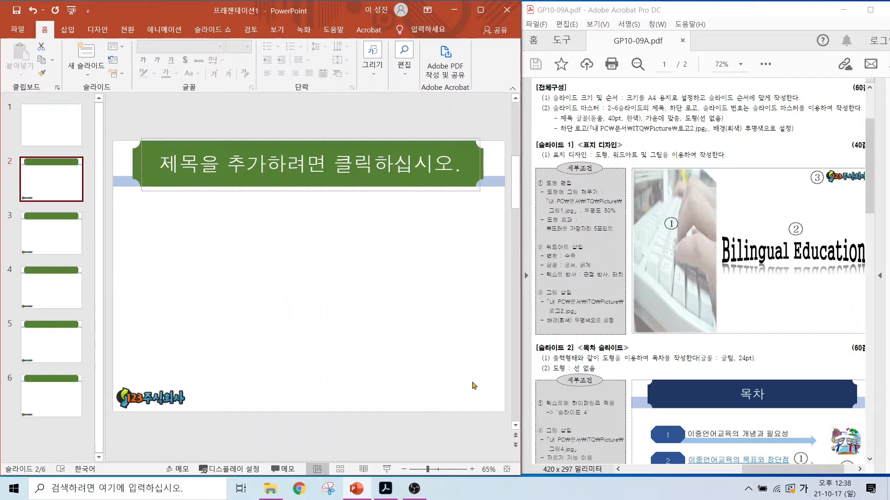
pyautogui.moveTo(493, 388)
pyautogui.mouseDown()
pyautogui.moveTo(473, 422)
pyautogui.moveTo(505, 406)
pyautogui.moveTo(503, 415)
pyautogui.mouseUp()
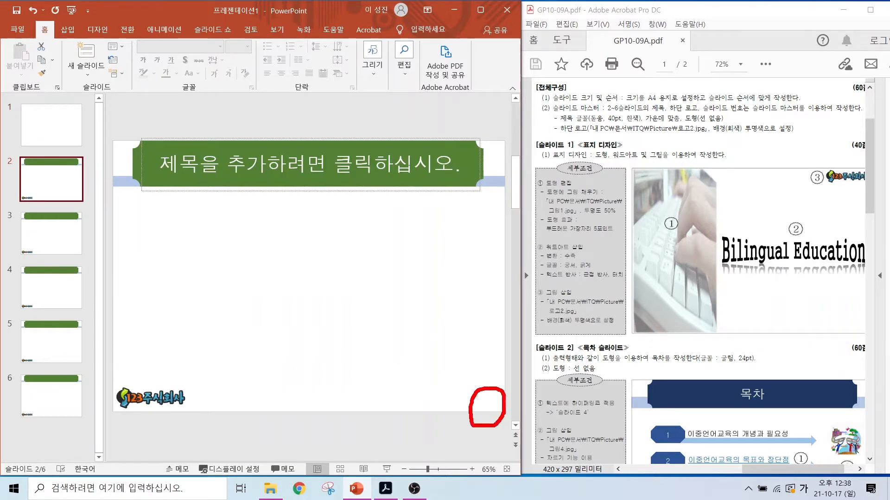
pyautogui.press('Escape')
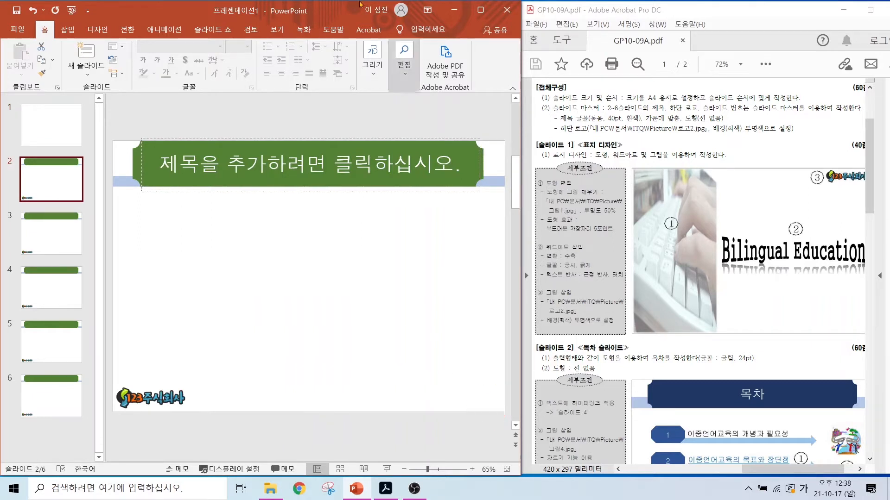
pyautogui.click(68, 29)
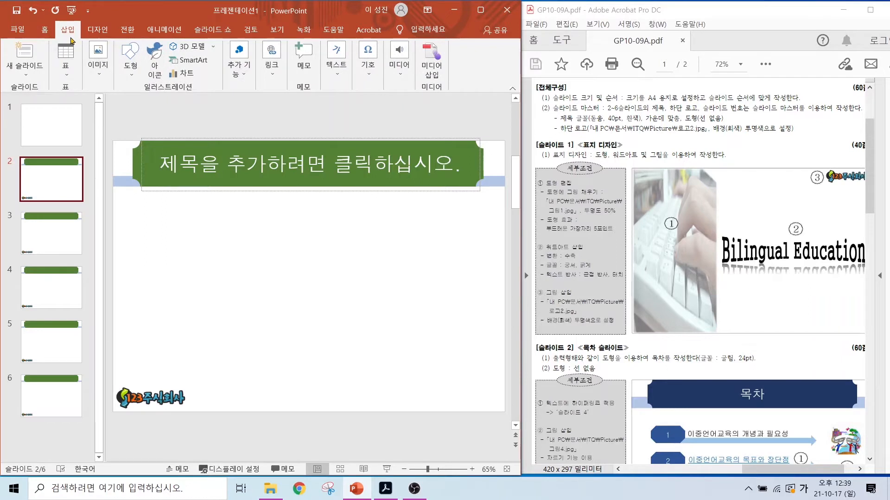
pyautogui.click(338, 79)
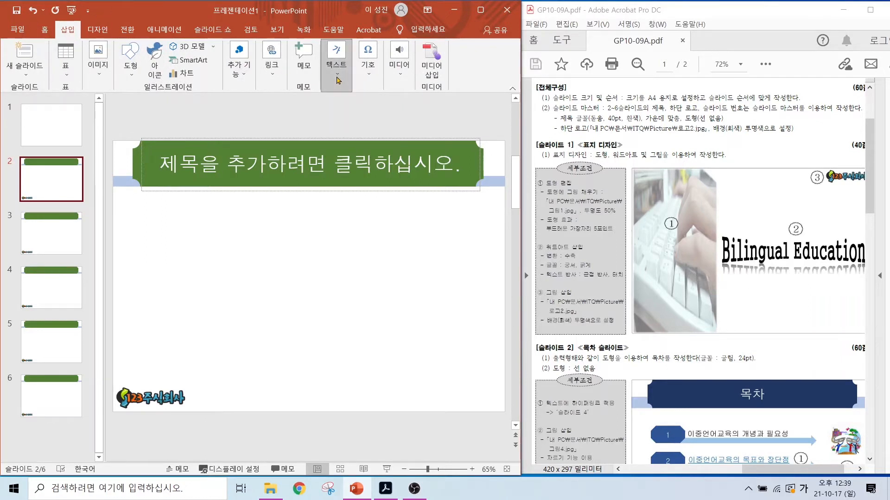
pyautogui.click(442, 123)
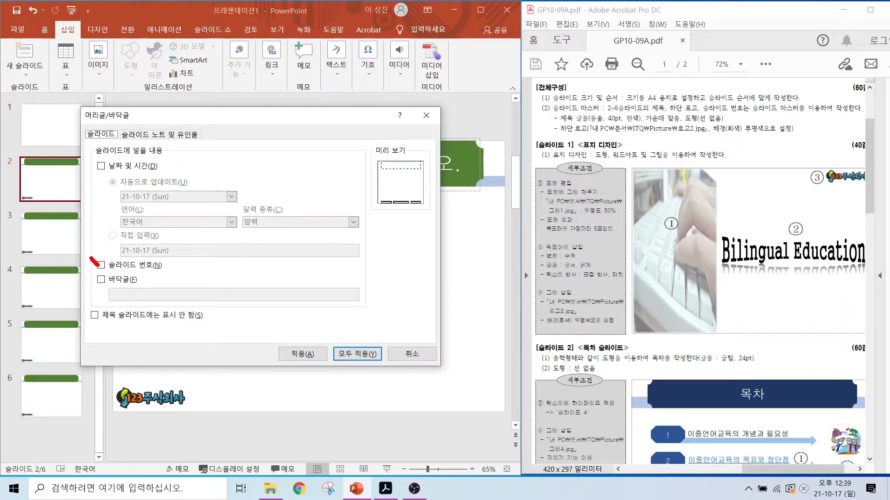
pyautogui.moveTo(99, 266); pyautogui.dragTo(115, 241)
pyautogui.moveTo(87, 308); pyautogui.dragTo(113, 298)
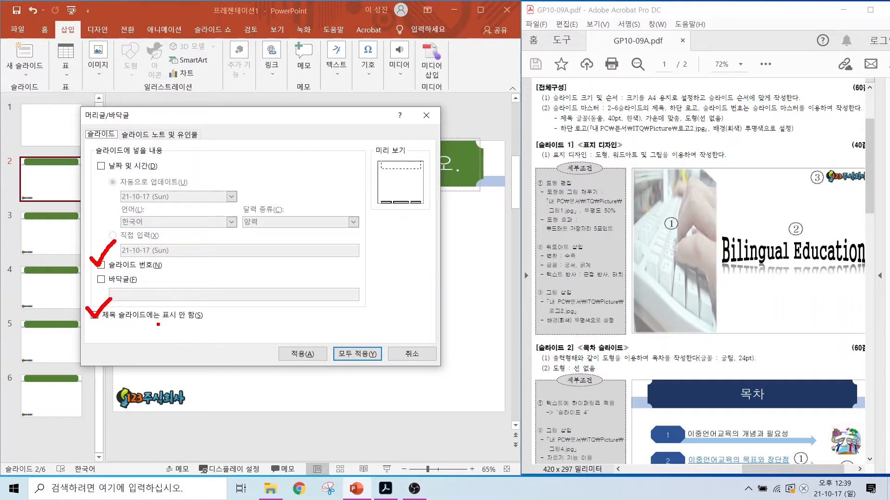
pyautogui.press('Escape')
pyautogui.click(101, 267)
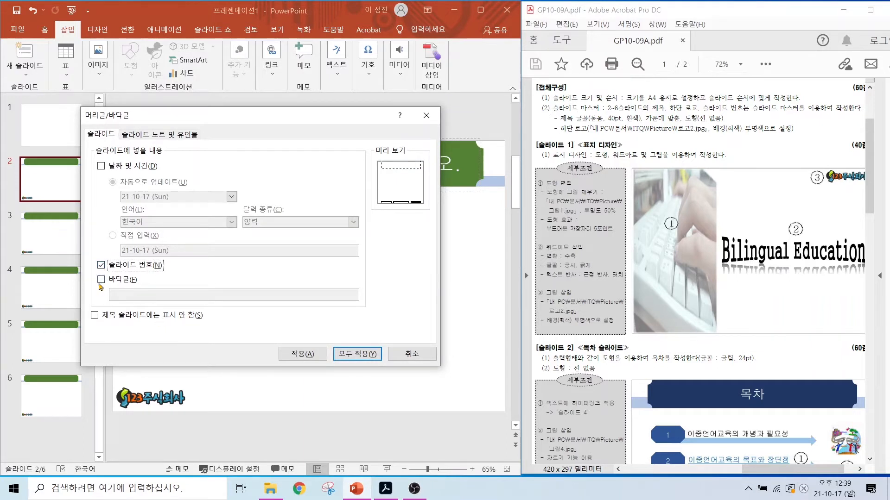
pyautogui.click(94, 315)
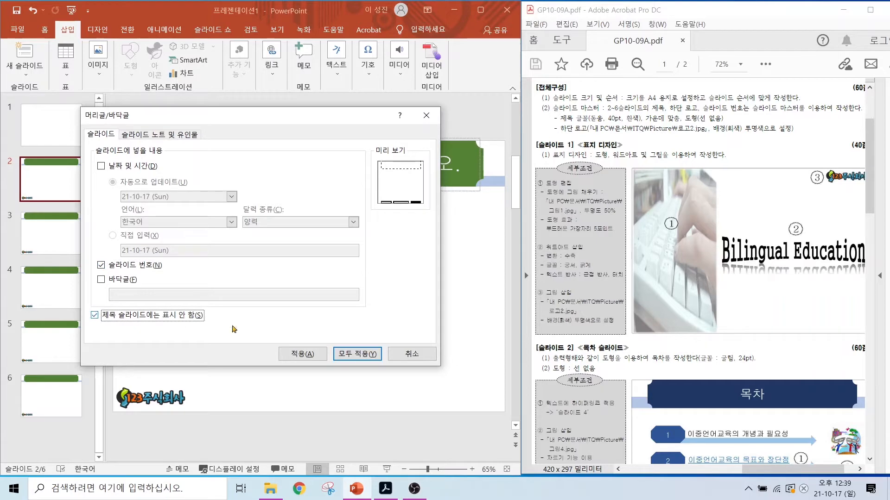
pyautogui.click(352, 354)
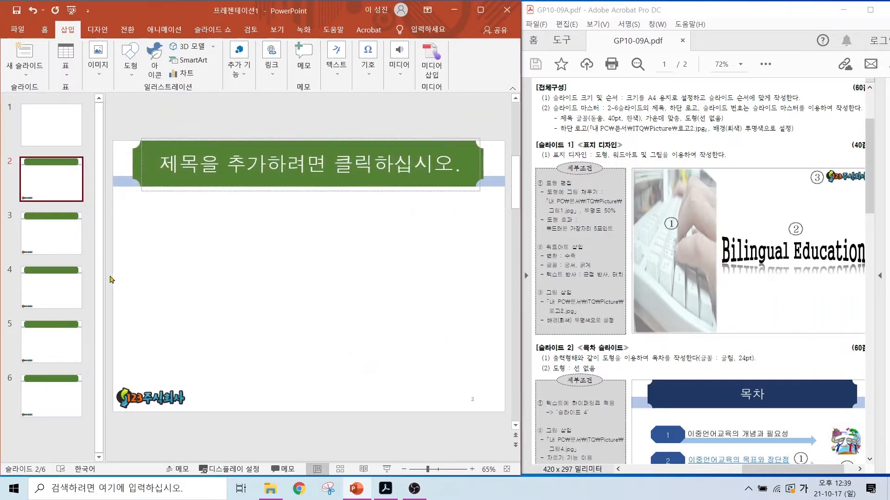
# Step: Check the slide number on the content slides through slide 6 and on the title slide
pyautogui.click(74, 254)
pyautogui.click(67, 294)
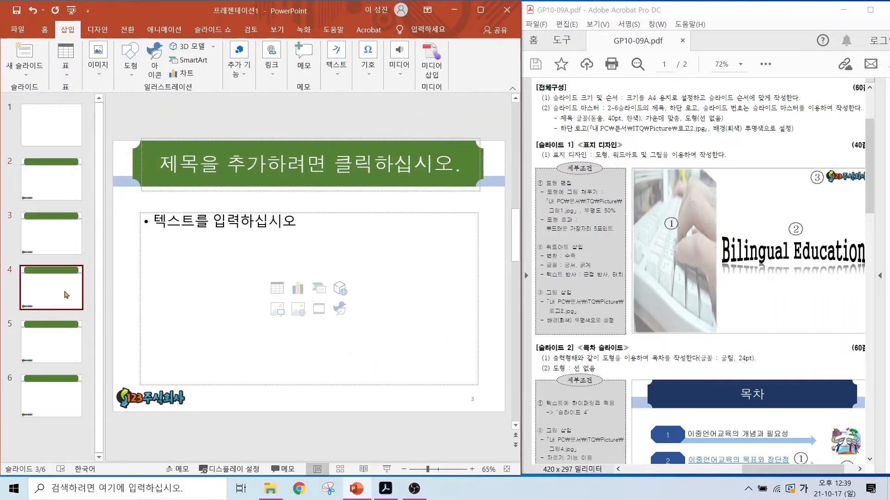
pyautogui.click(60, 345)
pyautogui.click(61, 399)
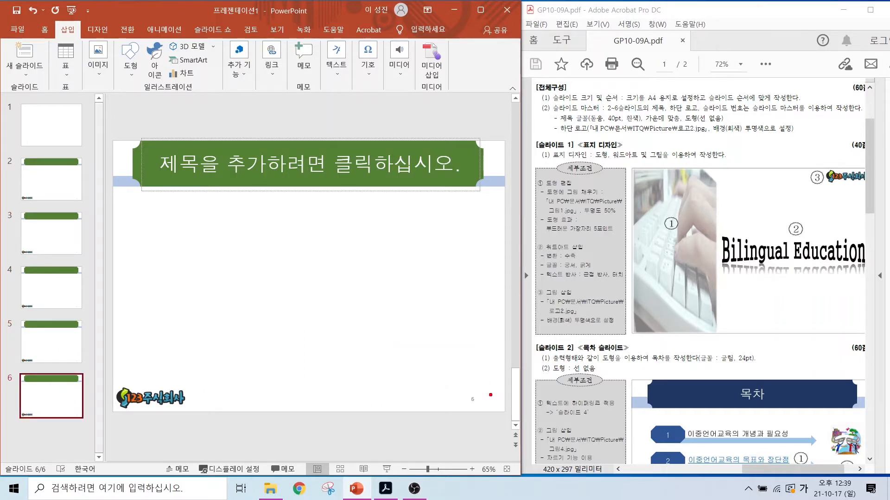
pyautogui.click(36, 130)
pyautogui.click(470, 403)
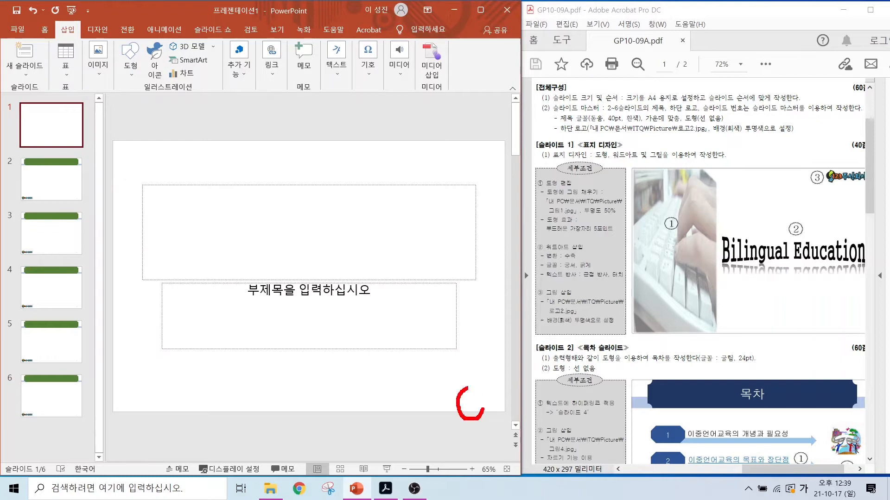
pyautogui.moveTo(467, 388); pyautogui.dragTo(493, 418)
# Step: Examine the cover design requirements for slide 1 in the exam paper PDF
pyautogui.scroll(-3, 695, 273)
pyautogui.moveTo(528, 83); pyautogui.dragTo(818, 265)
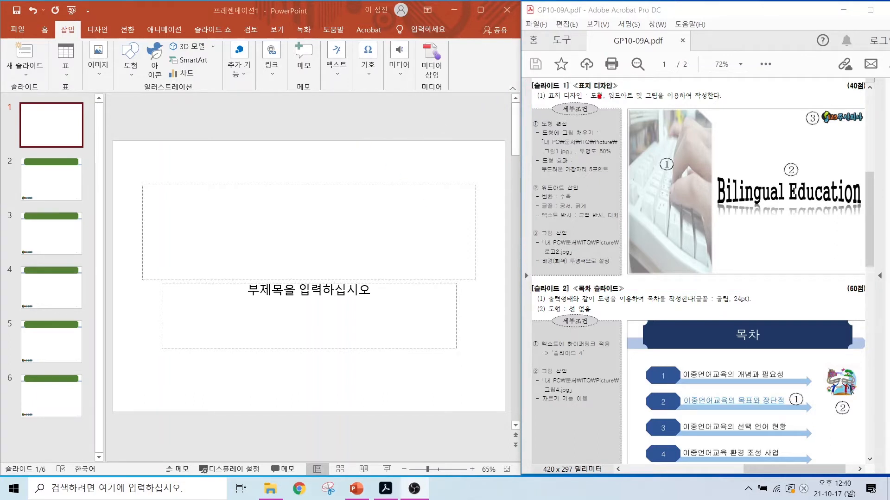
pyautogui.moveTo(599, 96)
pyautogui.mouseDown()
pyautogui.moveTo(585, 108)
pyautogui.moveTo(601, 87)
pyautogui.moveTo(619, 88)
pyautogui.moveTo(630, 110)
pyautogui.moveTo(666, 91)
pyautogui.mouseUp()
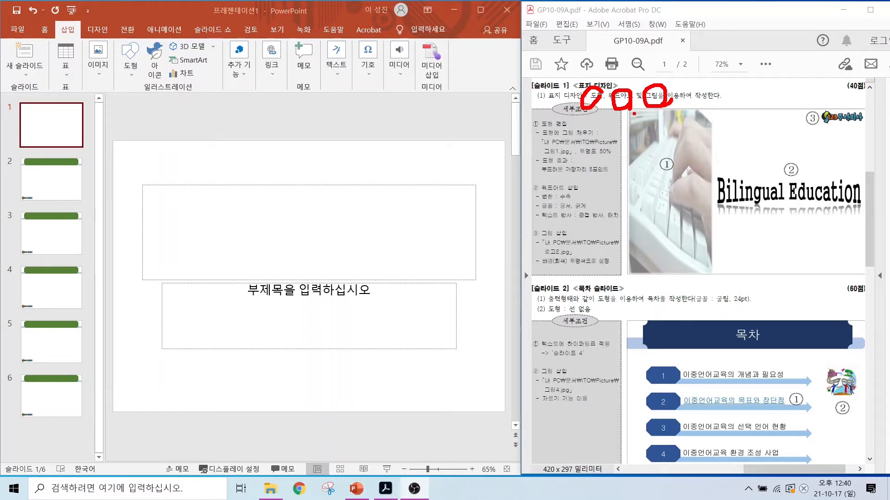
pyautogui.press('Escape')
# Step: Delete both the title and subtitle placeholders from slide 1
pyautogui.moveTo(126, 174)
pyautogui.mouseDown()
pyautogui.moveTo(265, 259)
pyautogui.moveTo(496, 373)
pyautogui.mouseUp()
pyautogui.moveTo(381, 213); pyautogui.dragTo(284, 348)
pyautogui.moveTo(302, 256); pyautogui.dragTo(357, 330)
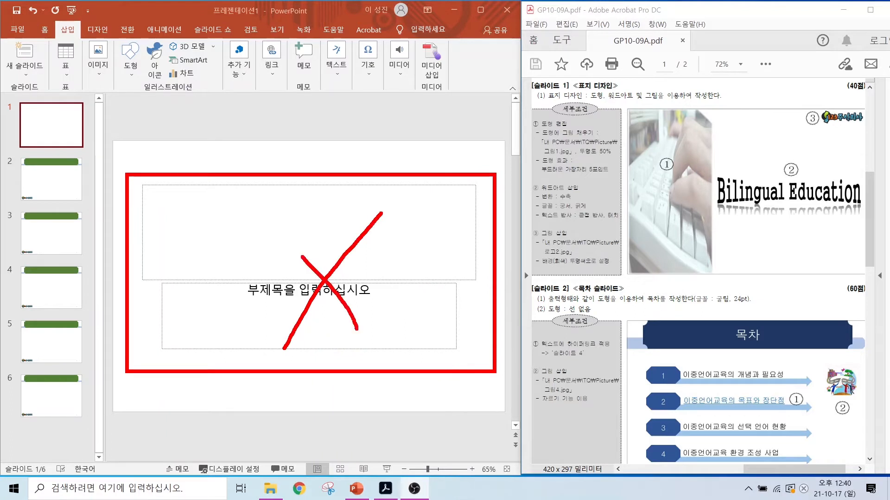
pyautogui.press('Escape')
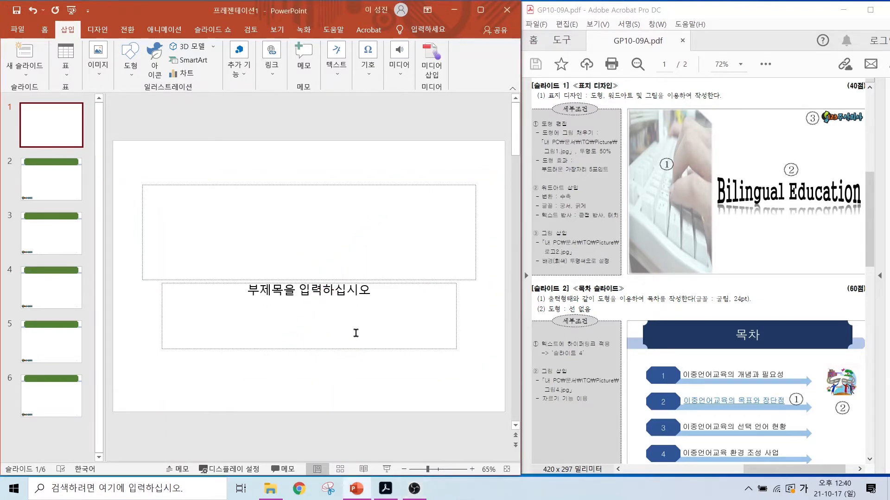
pyautogui.moveTo(125, 165); pyautogui.dragTo(487, 388)
pyautogui.press('Delete')
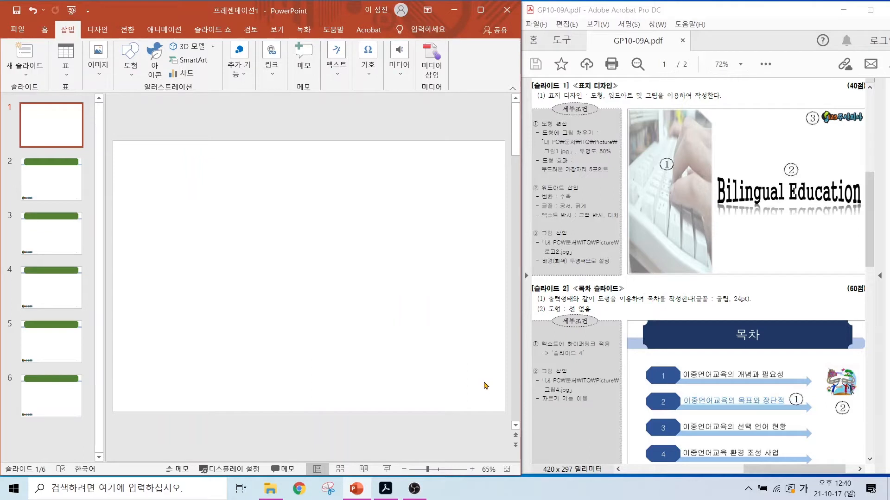
# Step: Draw a full-height rectangle along the left edge of slide 1, covering just under a third of the slide's width
pyautogui.click(130, 64)
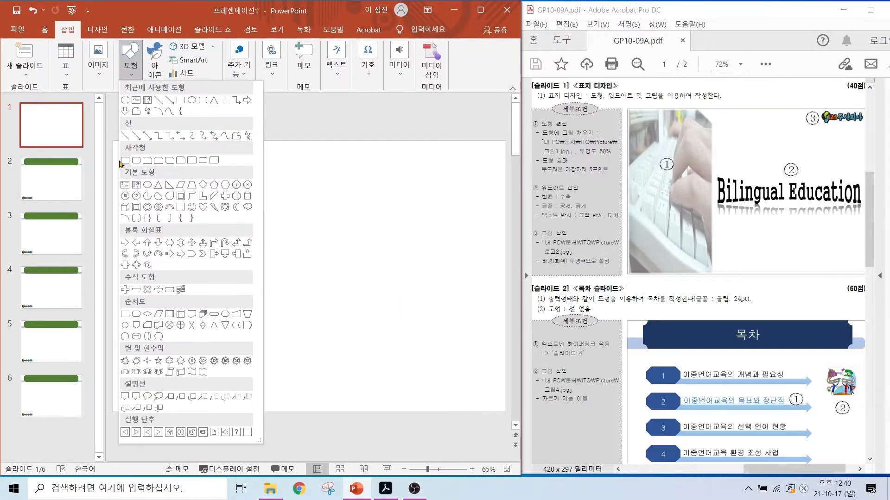
pyautogui.click(124, 160)
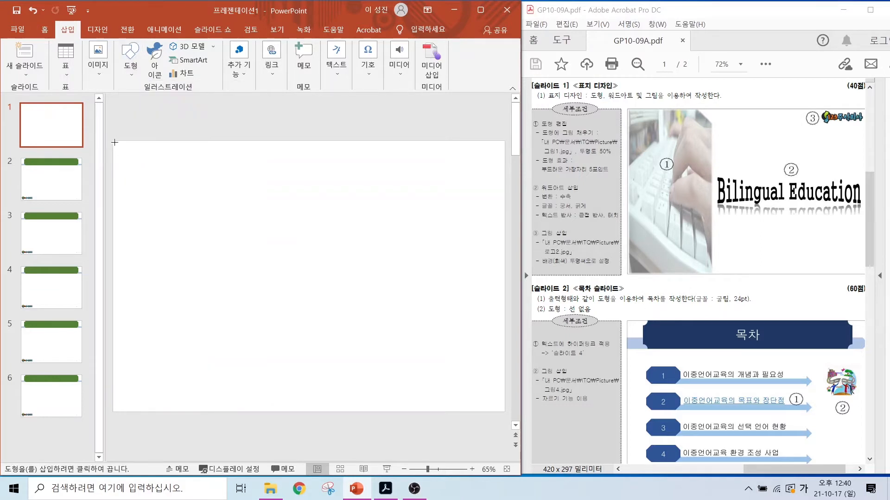
pyautogui.moveTo(114, 141)
pyautogui.mouseDown()
pyautogui.moveTo(213, 352)
pyautogui.moveTo(218, 407)
pyautogui.moveTo(227, 412)
pyautogui.mouseUp()
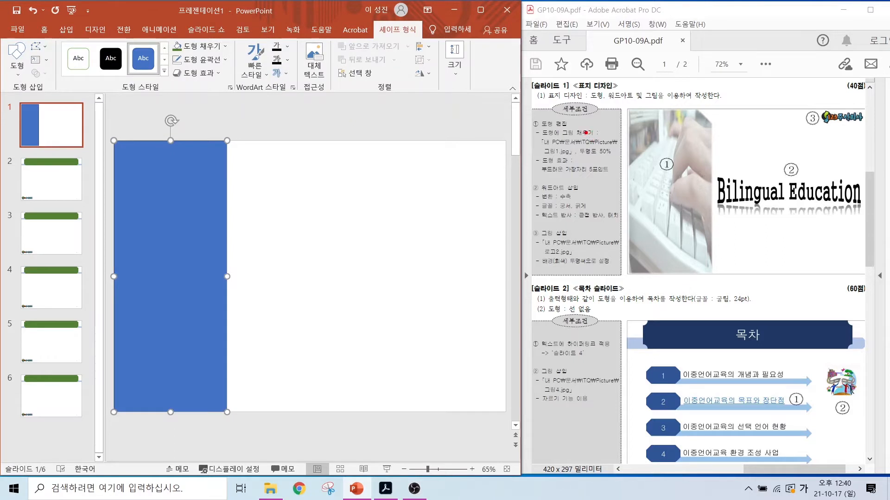
pyautogui.moveTo(584, 134); pyautogui.dragTo(622, 98)
pyautogui.press('Escape')
pyautogui.moveTo(47, 37)
pyautogui.mouseDown()
pyautogui.moveTo(523, 74)
pyautogui.moveTo(512, 102)
pyautogui.mouseUp()
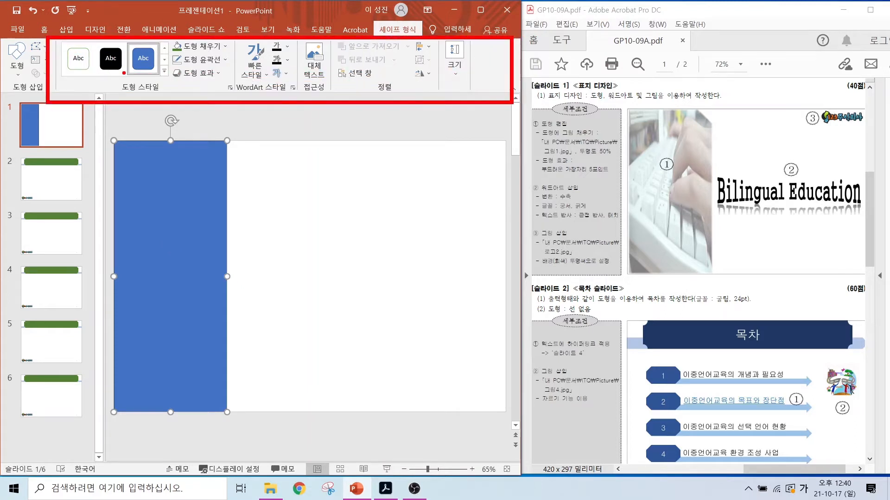
pyautogui.moveTo(221, 53); pyautogui.dragTo(269, 99)
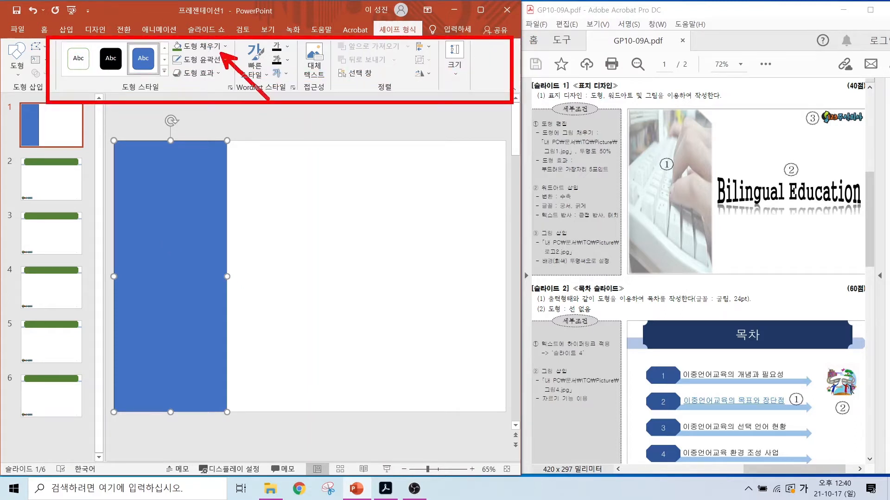
pyautogui.press('Escape')
# Step: Fill the rectangle on slide 1 with the picture 그림1.jpg from the ITQ Picture folder
pyautogui.click(198, 46)
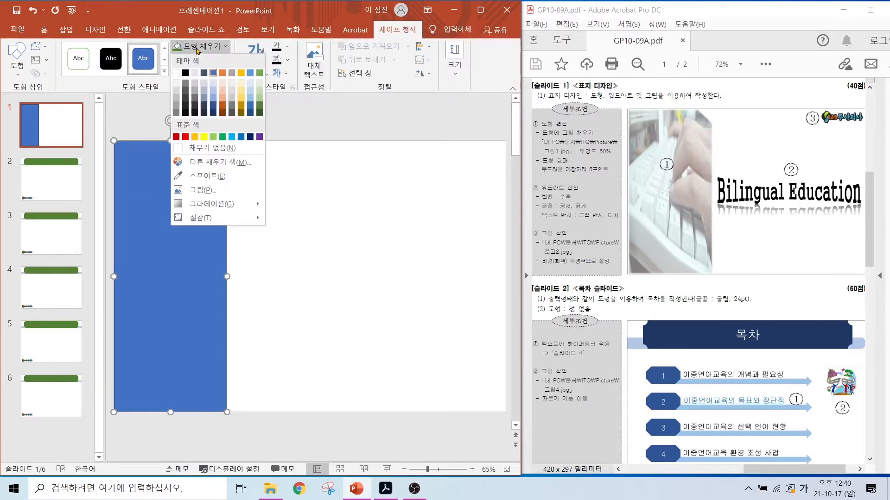
pyautogui.click(203, 190)
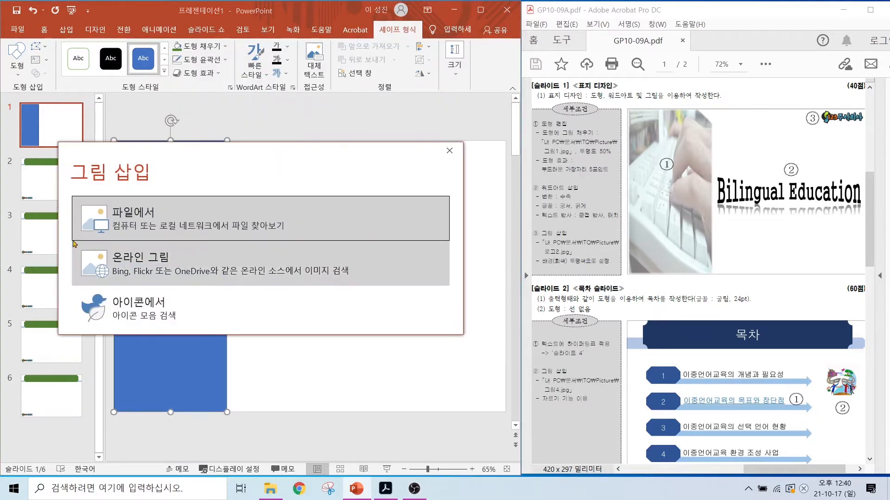
pyautogui.click(137, 235)
pyautogui.click(167, 106)
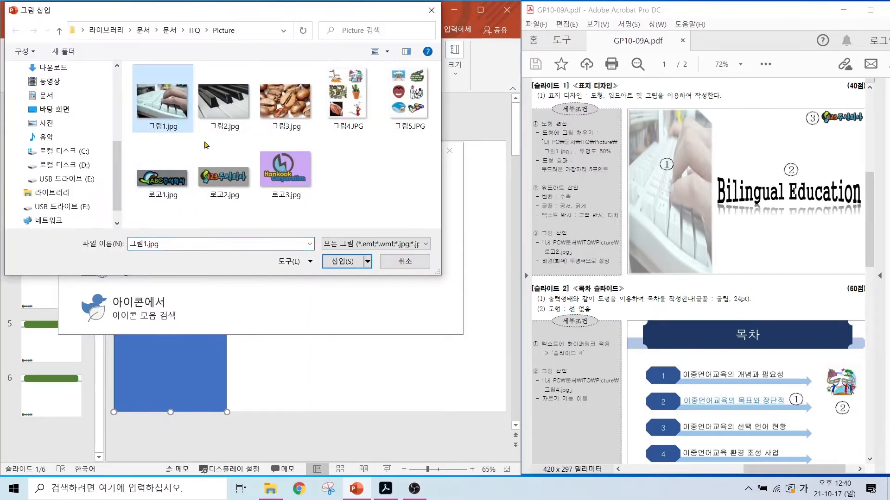
pyautogui.click(339, 262)
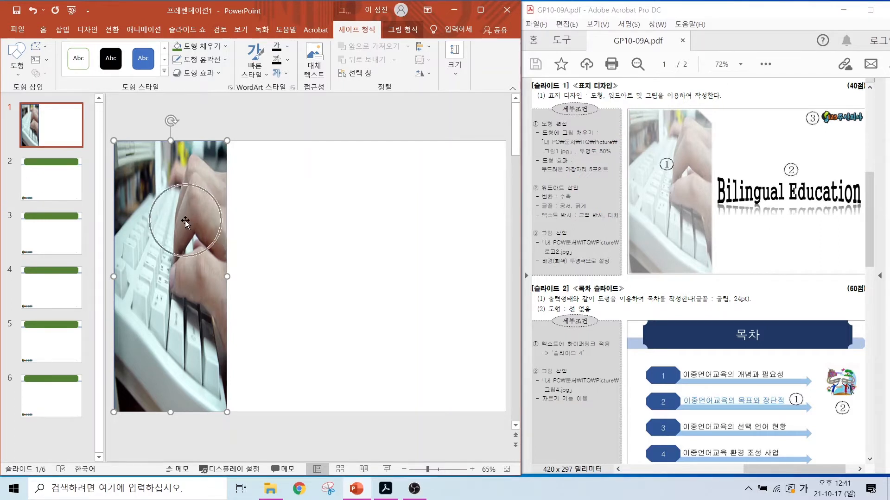
pyautogui.click(396, 29)
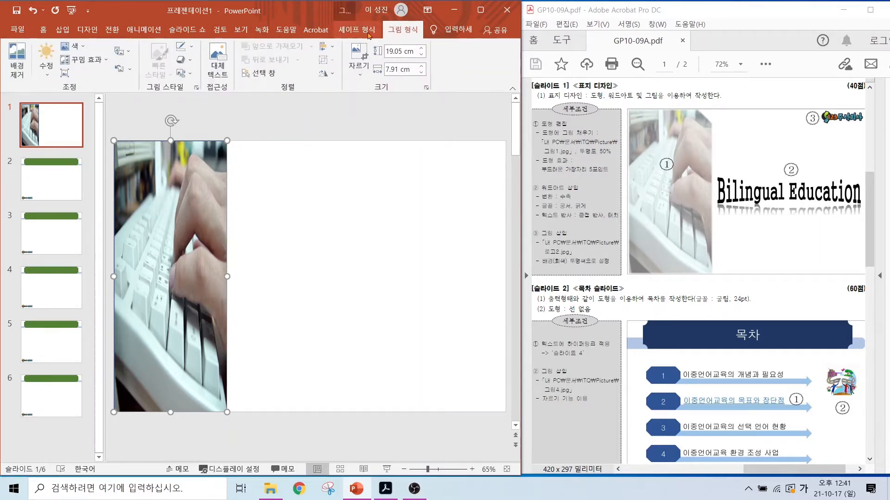
pyautogui.click(352, 36)
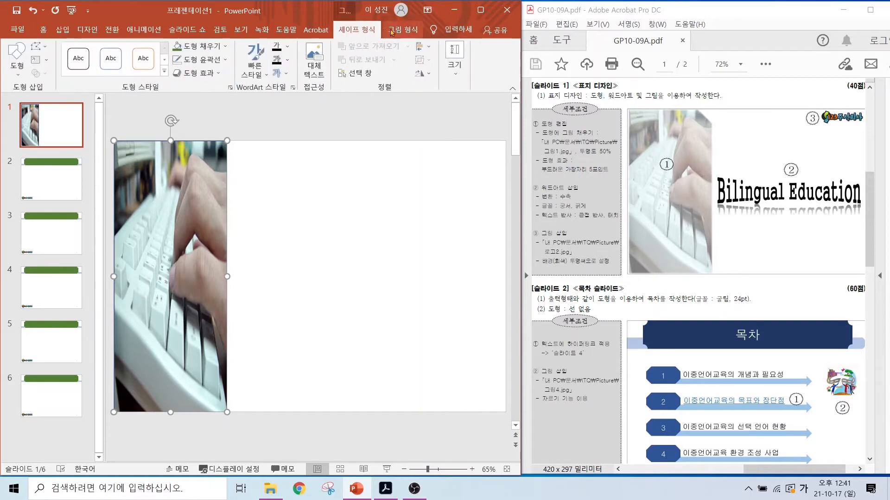
pyautogui.click(392, 31)
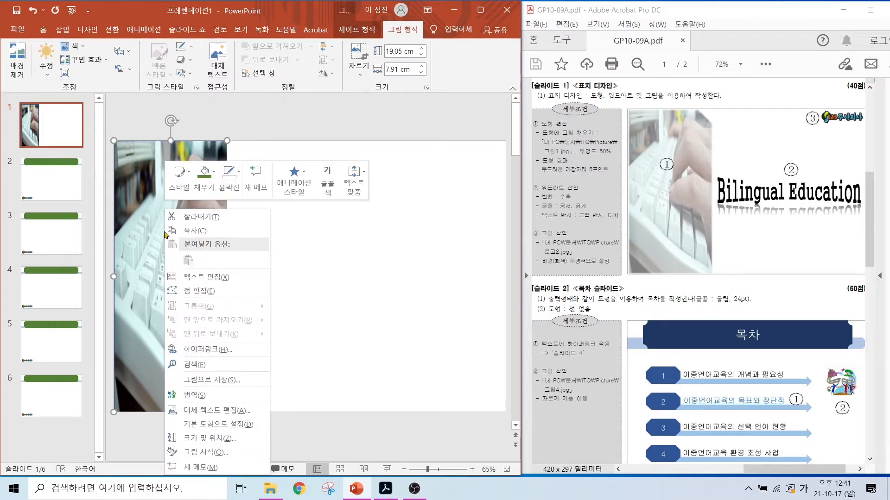
# Step: Open the picture formatting options of the picture-filled rectangle and show its fill and line settings
pyautogui.rightClick(165, 231)
pyautogui.click(204, 451)
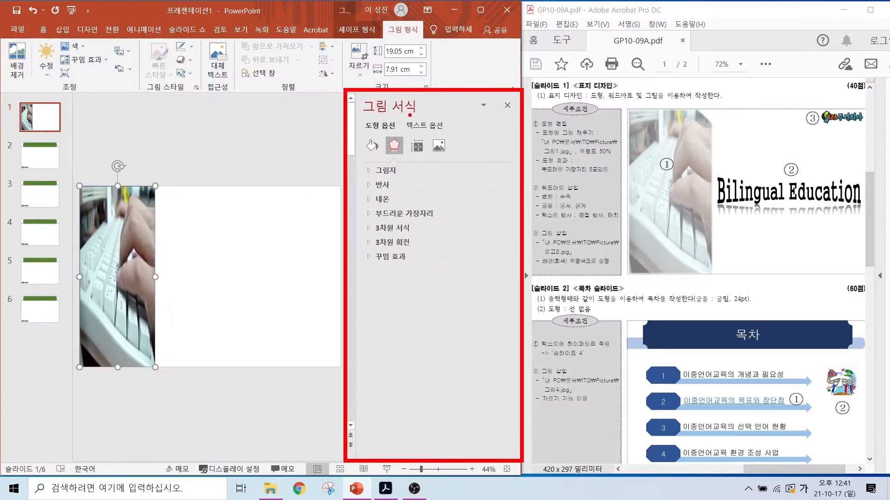
pyautogui.press('Escape')
pyautogui.click(372, 146)
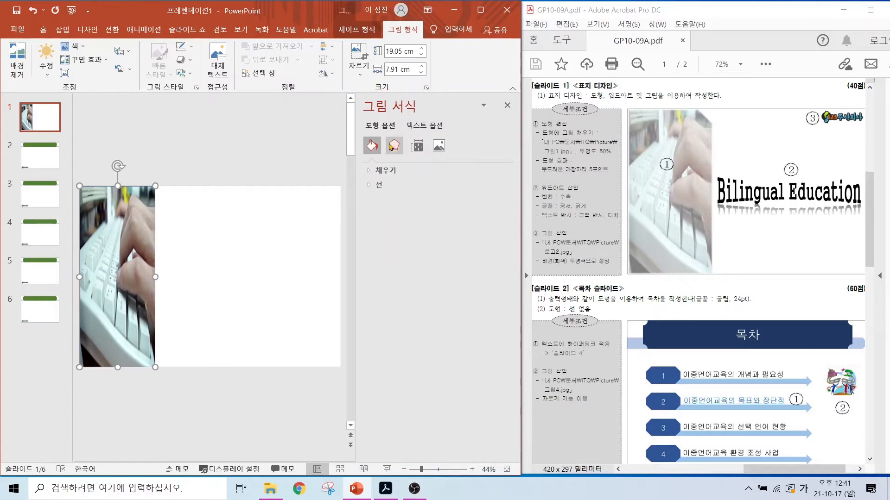
pyautogui.click(395, 147)
pyautogui.click(416, 147)
pyautogui.click(438, 146)
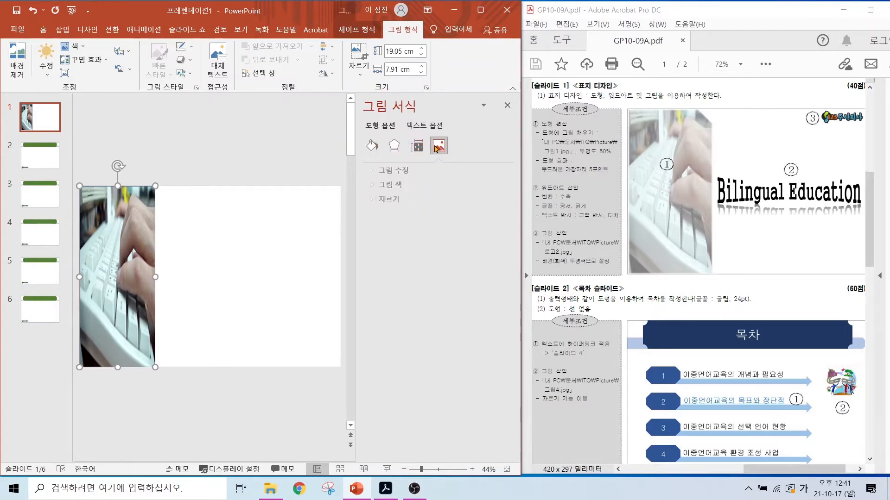
pyautogui.click(421, 148)
pyautogui.click(394, 148)
pyautogui.click(372, 151)
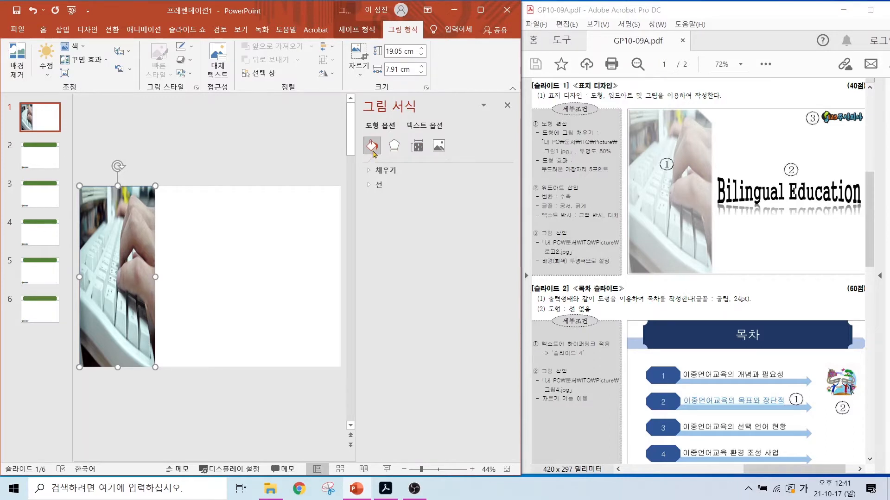
# Step: Set the transparency of the rectangle's picture fill to 50%
pyautogui.click(384, 171)
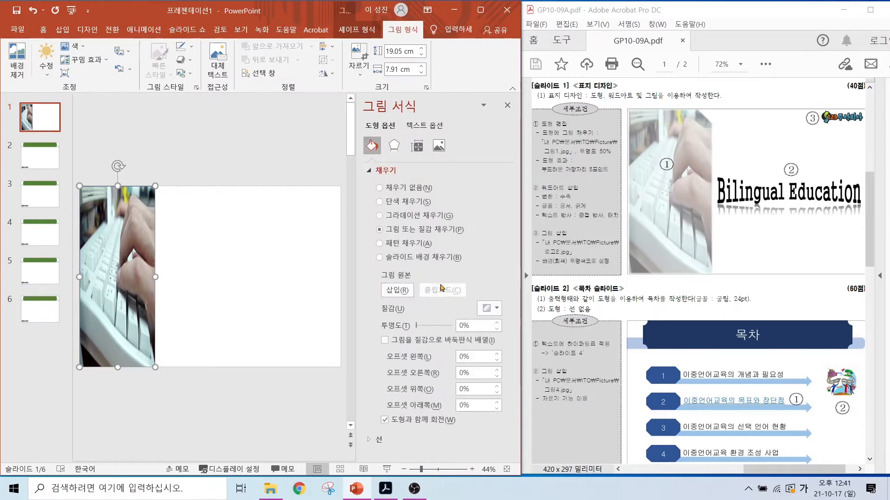
pyautogui.doubleClick(475, 325)
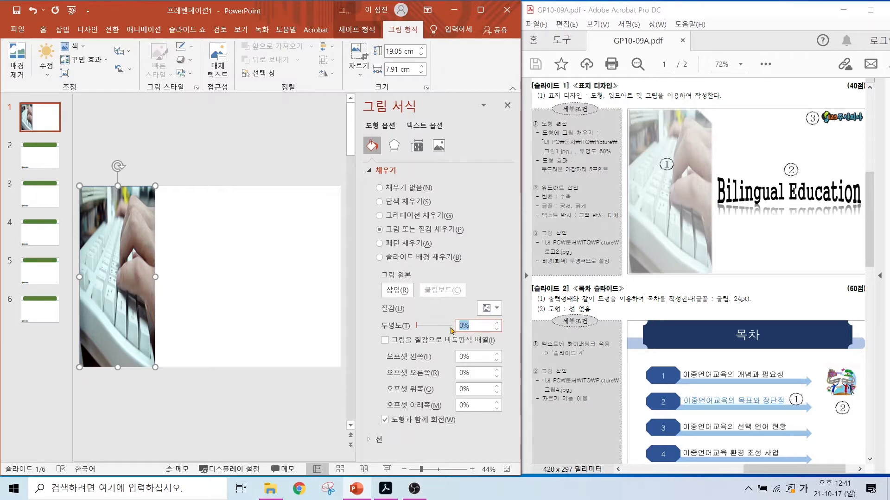
pyautogui.write('50')
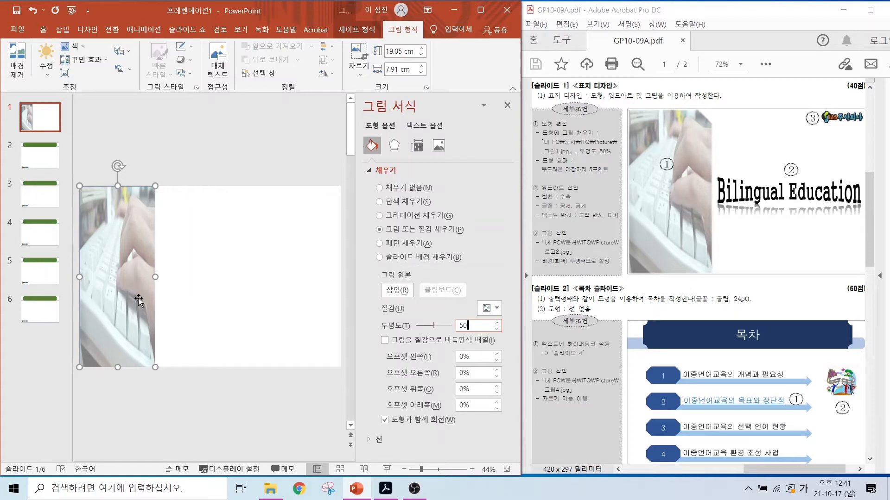
# Step: Apply a 5 pt soft edge to the picture-filled rectangle and close the formatting options
pyautogui.click(393, 148)
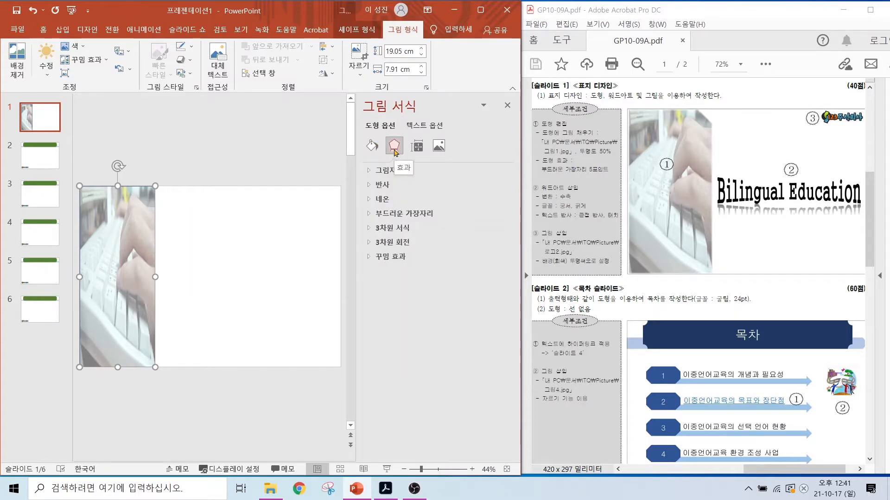
pyautogui.click(398, 214)
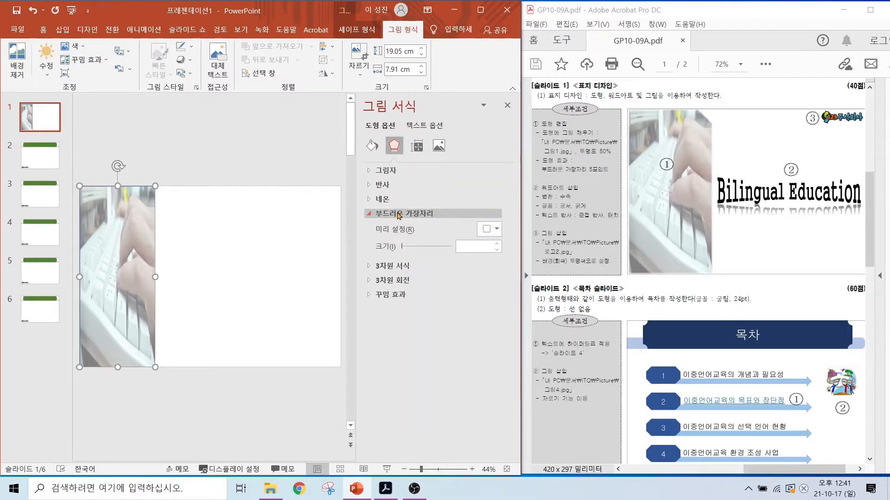
pyautogui.click(467, 246)
pyautogui.write('5')
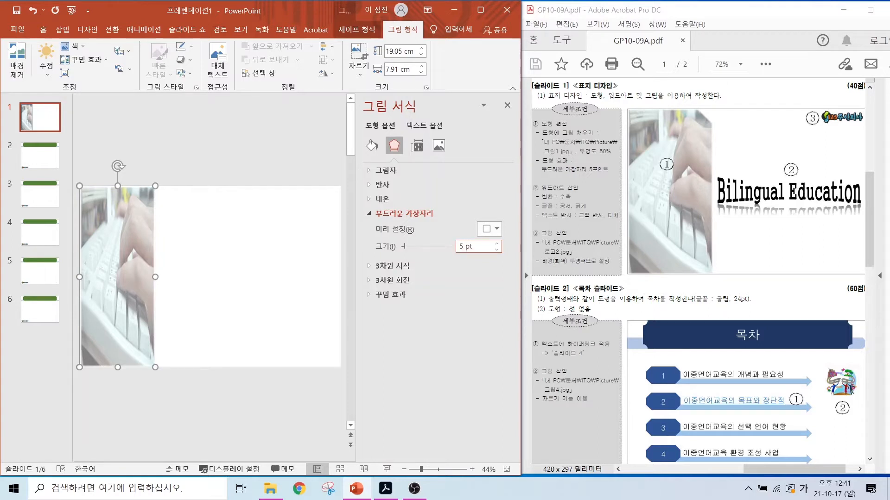
pyautogui.click(271, 153)
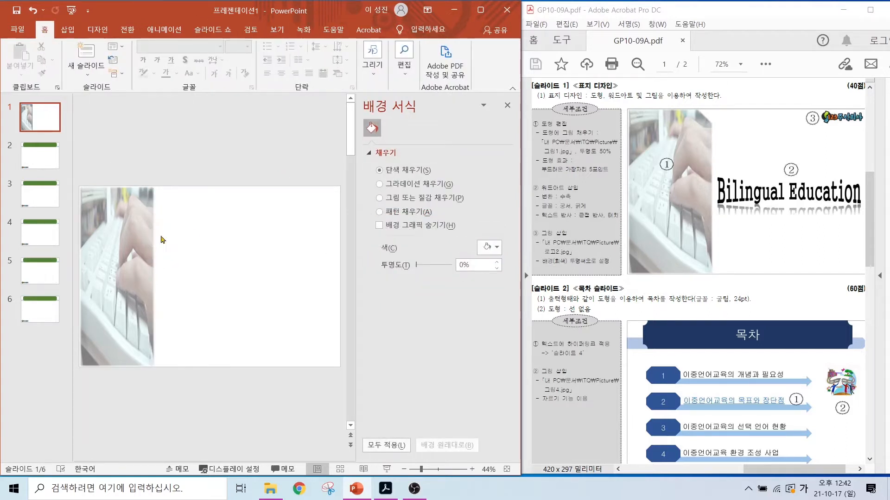
pyautogui.click(508, 107)
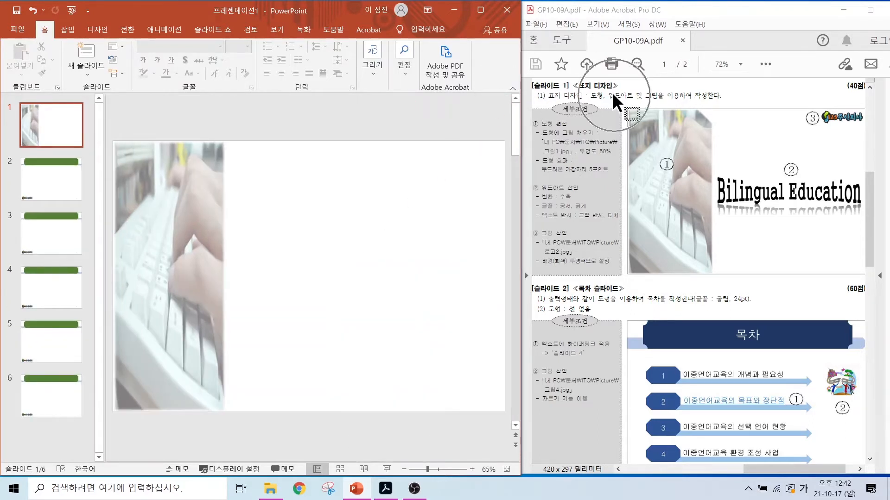
# Step: Insert WordArt in the first plain black style on slide 1 with the text "Bilingual Education"
pyautogui.click(68, 31)
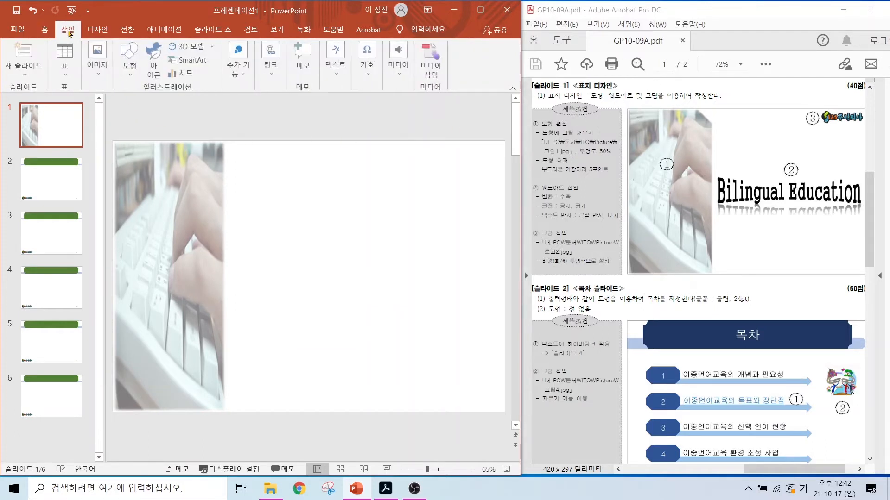
pyautogui.click(337, 60)
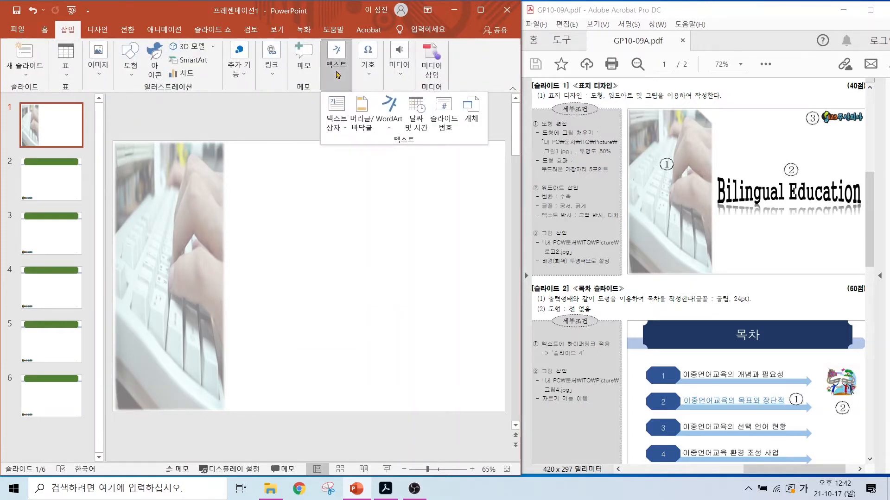
pyautogui.click(382, 114)
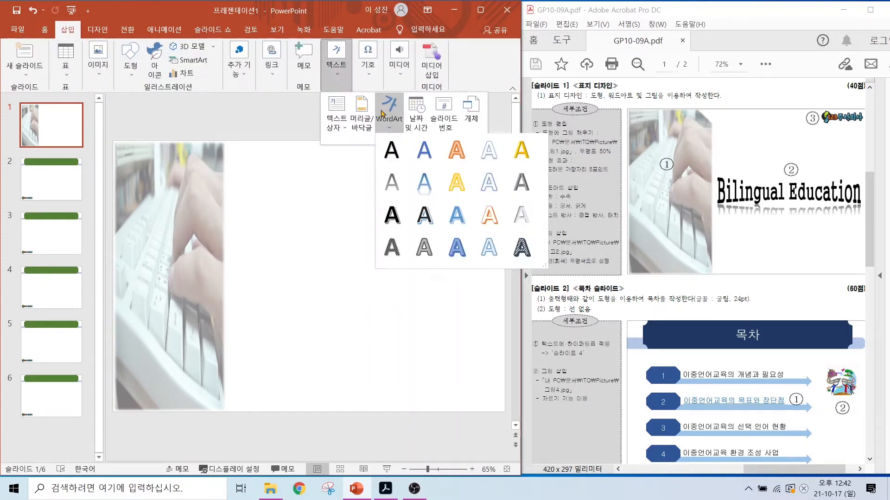
pyautogui.click(390, 155)
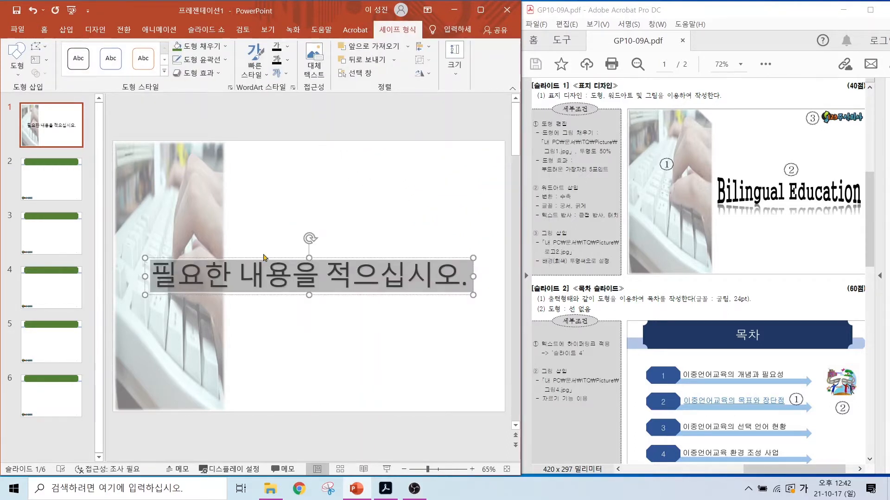
pyautogui.press('Hangul')
pyautogui.write('Bilingual Education')
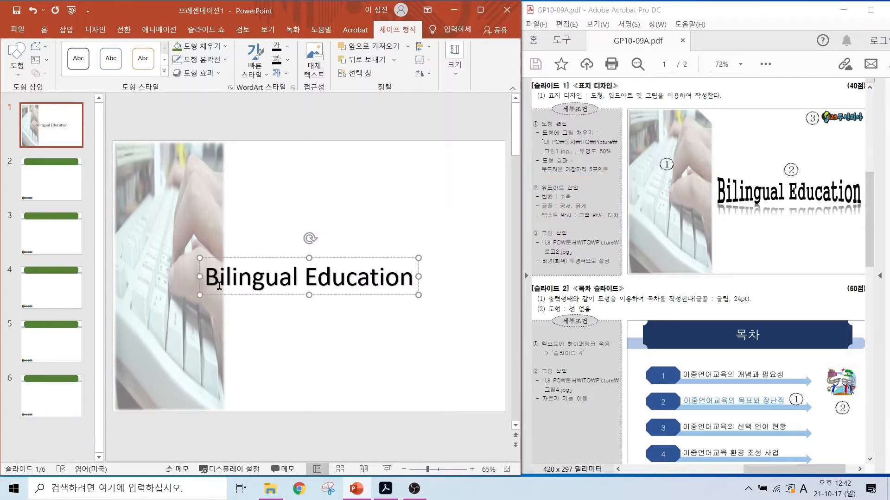
# Step: Format the entire "Bilingual Education" WordArt text in the 궁서 font and bold
pyautogui.moveTo(205, 277); pyautogui.dragTo(423, 277)
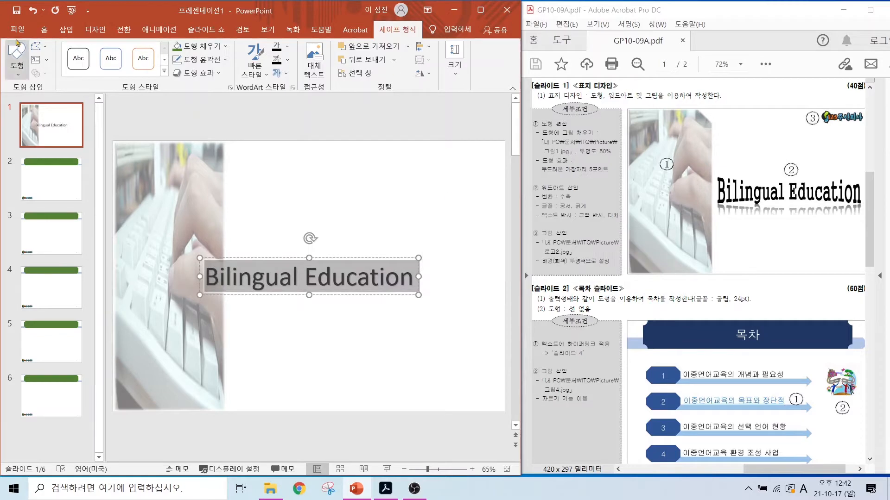
pyautogui.click(43, 32)
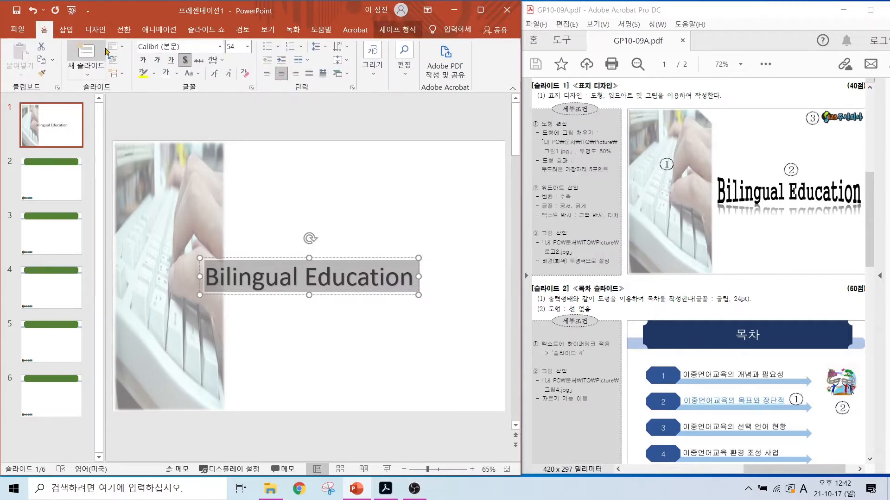
pyautogui.click(171, 45)
pyautogui.press('Hangul')
pyautogui.write('궁서')
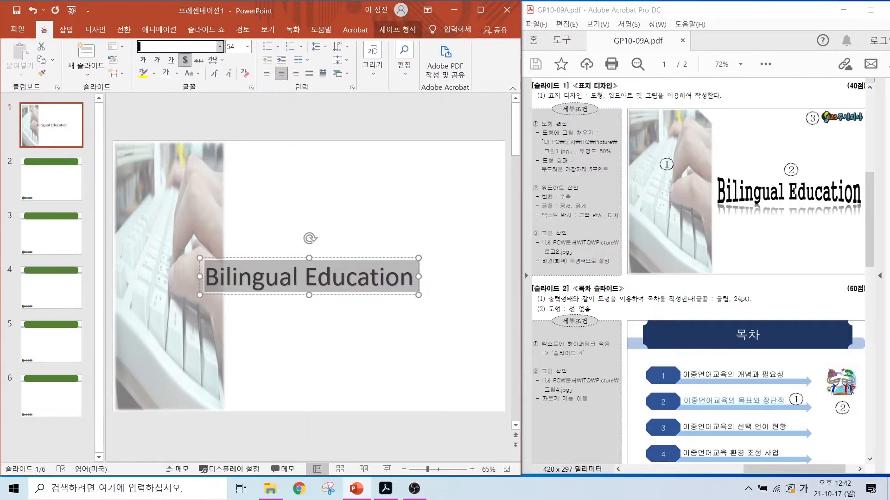
pyautogui.press('Return')
pyautogui.click(143, 60)
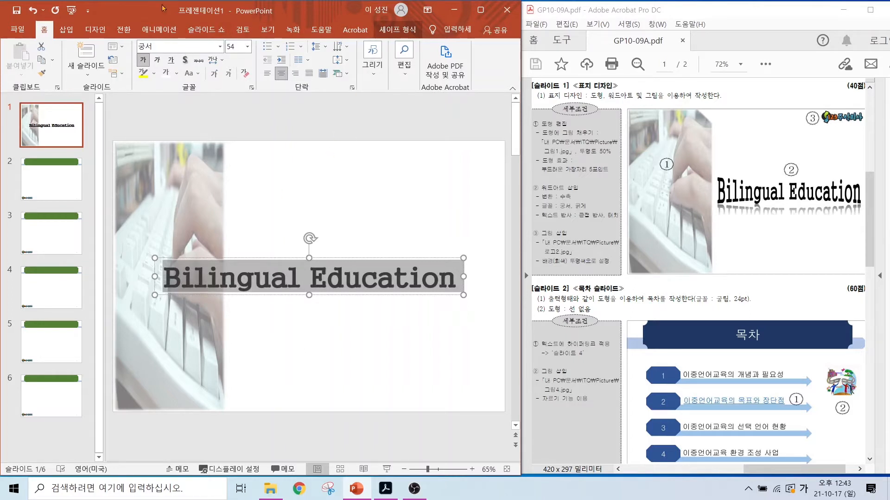
# Step: Apply the 수축 transform text effect to the "Bilingual Education" WordArt
pyautogui.click(392, 29)
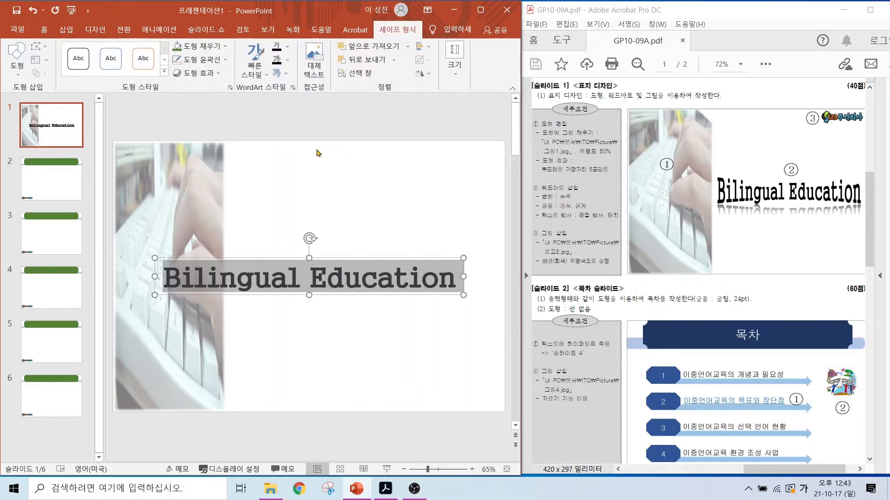
pyautogui.moveTo(190, 85)
pyautogui.mouseDown()
pyautogui.moveTo(139, 29)
pyautogui.moveTo(164, 91)
pyautogui.mouseUp()
pyautogui.moveTo(302, 111)
pyautogui.mouseDown()
pyautogui.moveTo(235, 106)
pyautogui.moveTo(283, 87)
pyautogui.mouseUp()
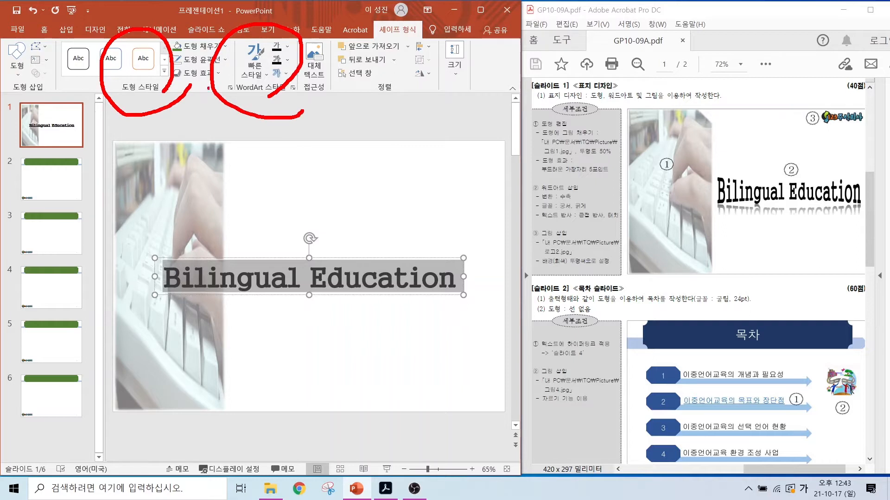
pyautogui.press('Escape')
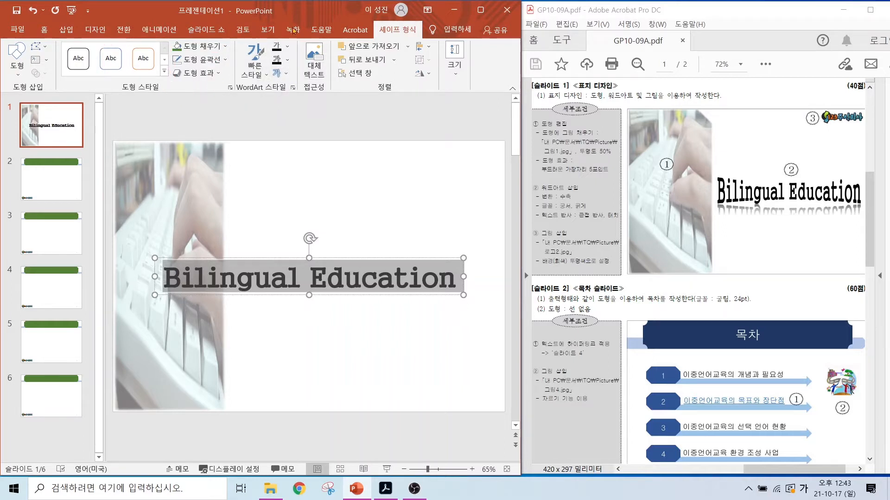
pyautogui.click(281, 74)
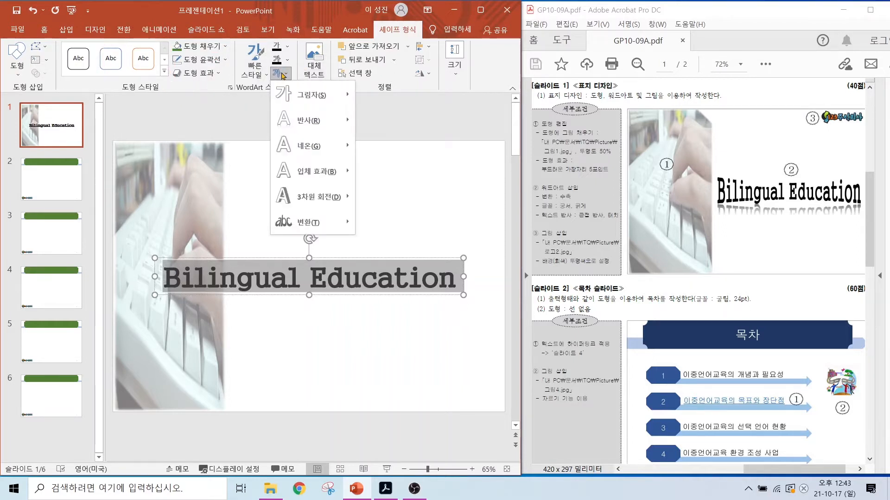
pyautogui.moveTo(304, 142)
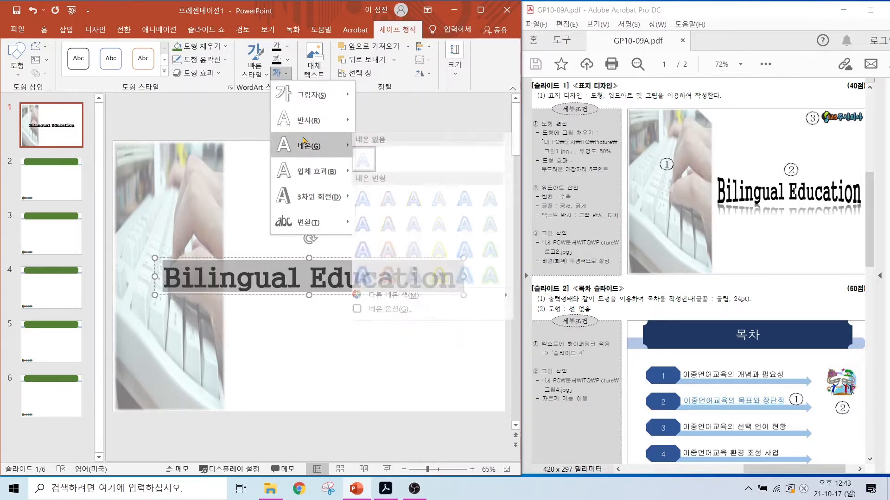
pyautogui.moveTo(308, 225)
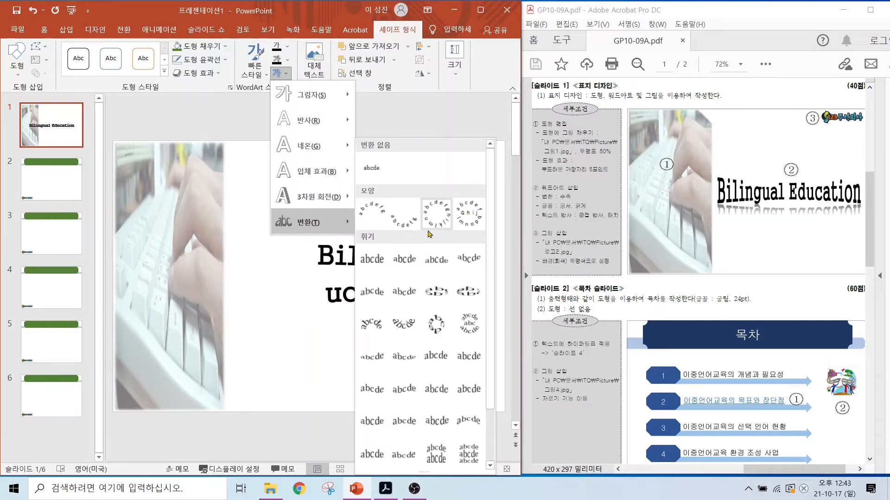
pyautogui.scroll(-2, 402, 395)
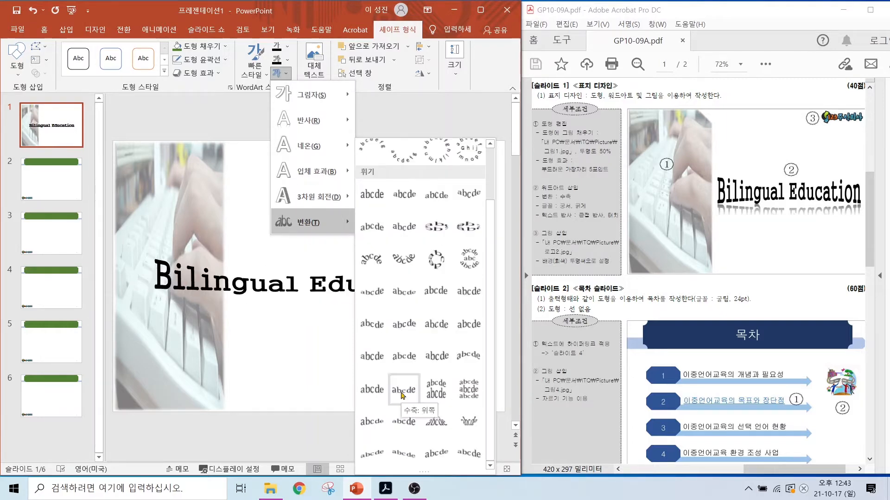
pyautogui.click(405, 359)
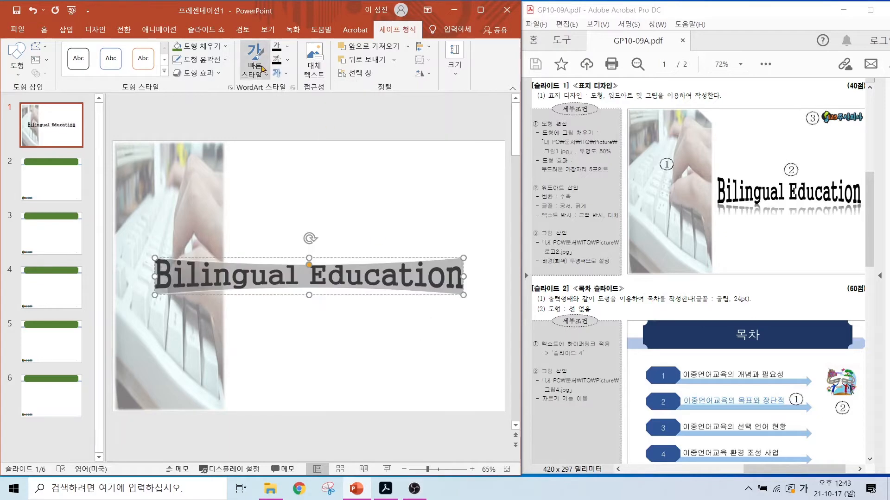
# Step: Apply the 근접 반사: 터치 reflection to the "Bilingual Education" WordArt
pyautogui.click(278, 73)
pyautogui.moveTo(313, 121)
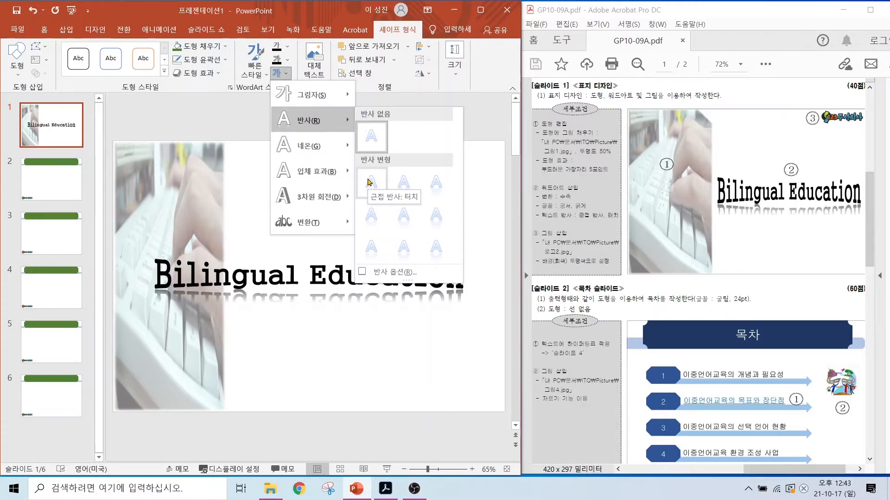
pyautogui.click(370, 182)
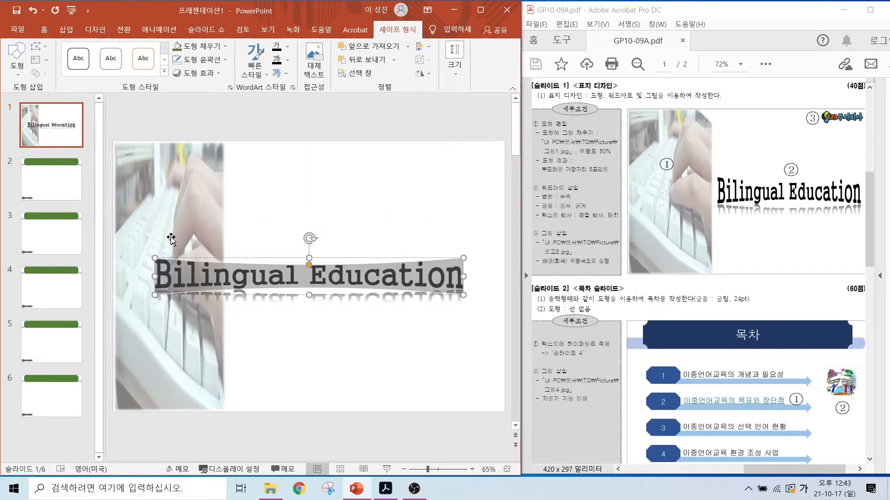
# Step: Resize the "Bilingual Education" WordArt to fill the blank area beside the hand picture, making it taller, and deselect it
pyautogui.moveTo(153, 276); pyautogui.dragTo(243, 274)
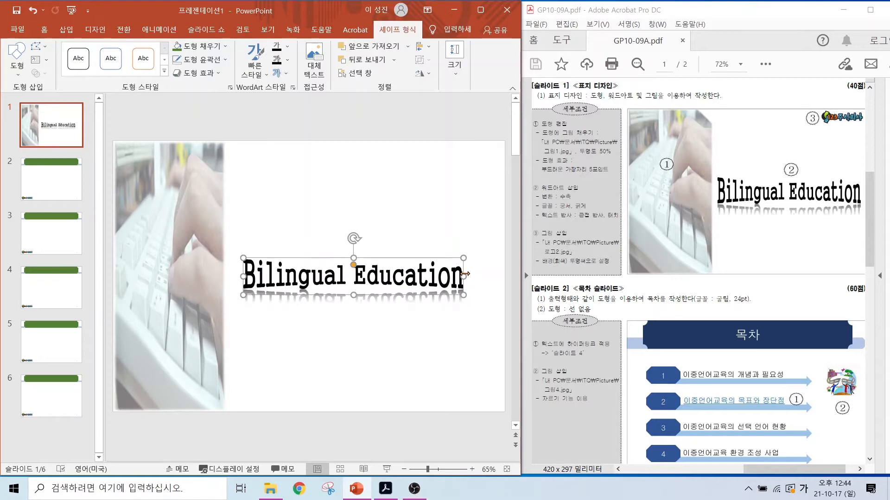
pyautogui.moveTo(464, 274); pyautogui.dragTo(491, 274)
pyautogui.moveTo(367, 258); pyautogui.dragTo(367, 236)
pyautogui.click(363, 320)
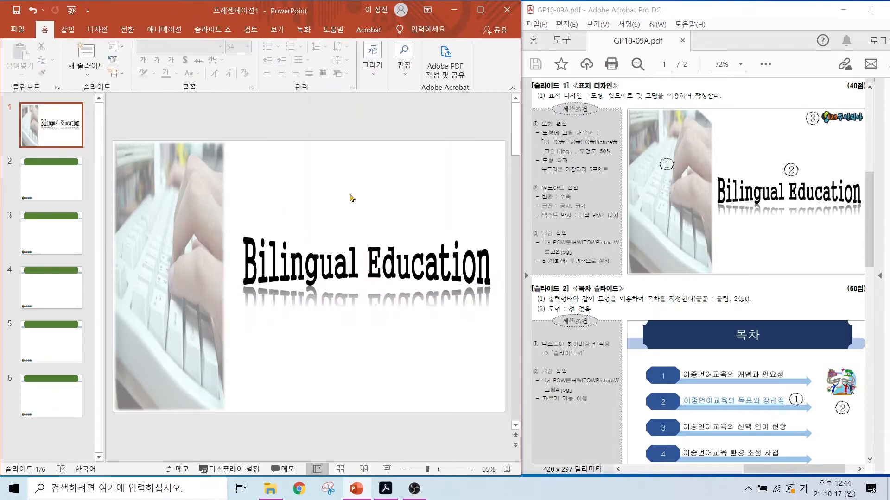
# Step: Insert the logo picture 로고2.jpg from this device on slide 1
pyautogui.click(67, 29)
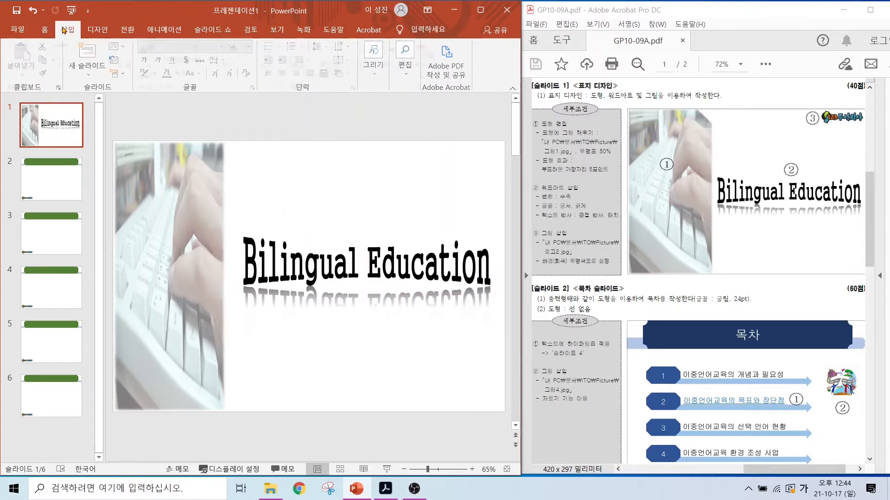
pyautogui.click(98, 57)
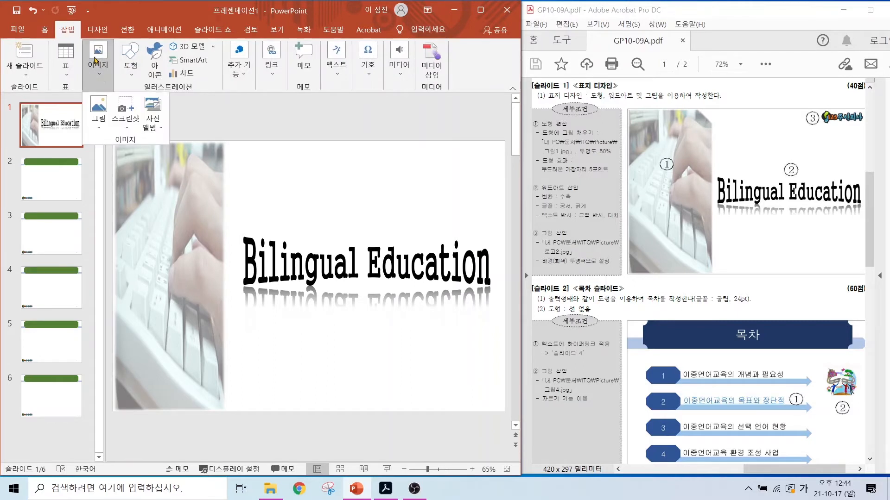
pyautogui.click(99, 110)
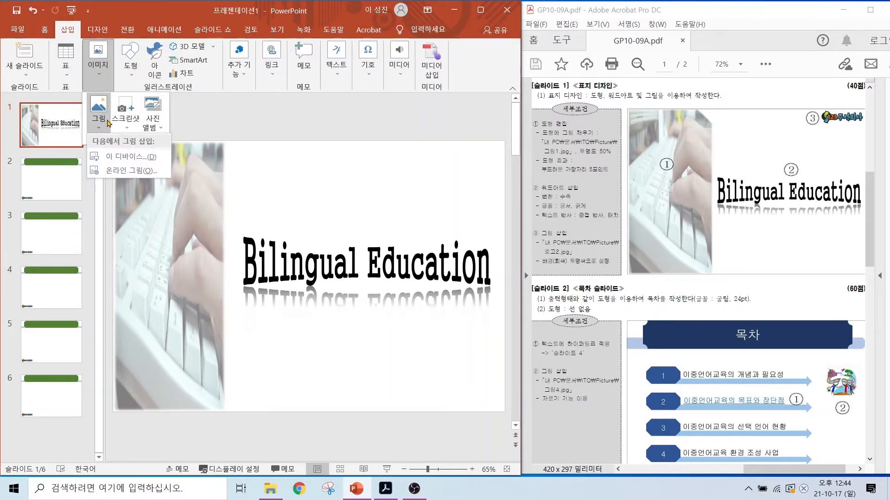
pyautogui.click(112, 157)
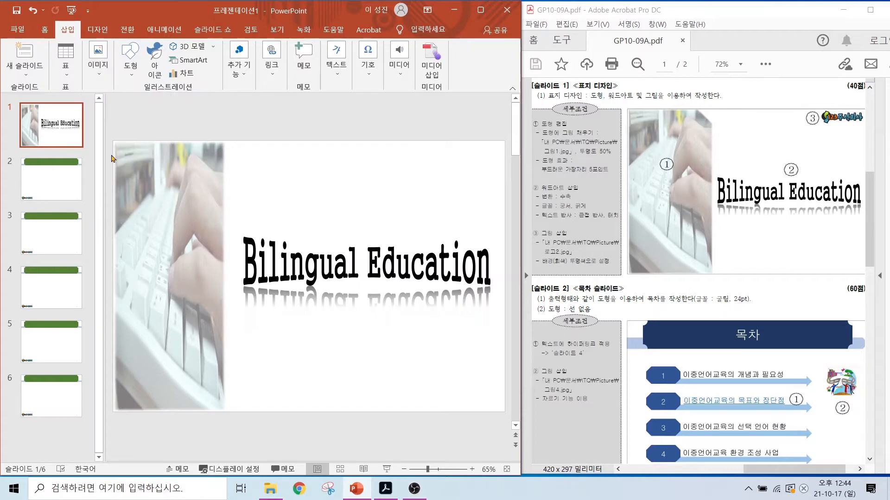
pyautogui.click(255, 178)
pyautogui.click(342, 261)
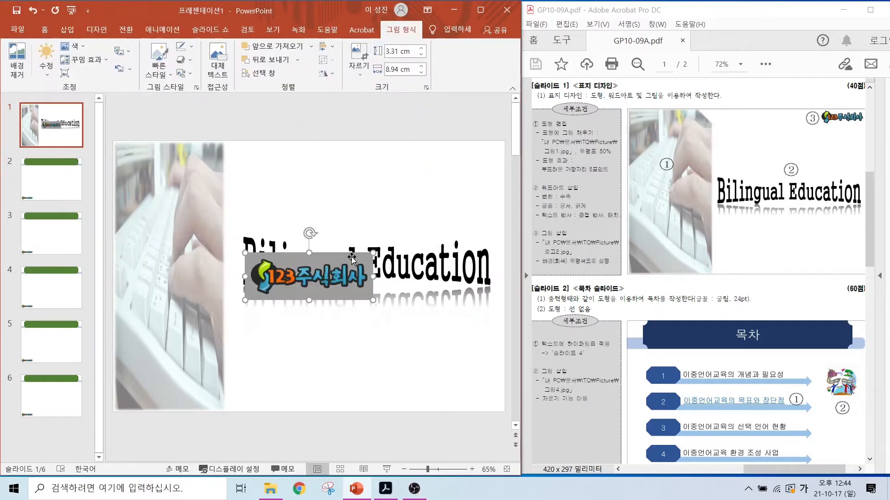
# Step: Move the logo to the slide's upper-right corner and shrink it to about 2.54 cm high by 6.87 cm wide
pyautogui.moveTo(823, 142)
pyautogui.mouseDown()
pyautogui.moveTo(862, 105)
pyautogui.moveTo(849, 135)
pyautogui.moveTo(869, 169)
pyautogui.mouseUp()
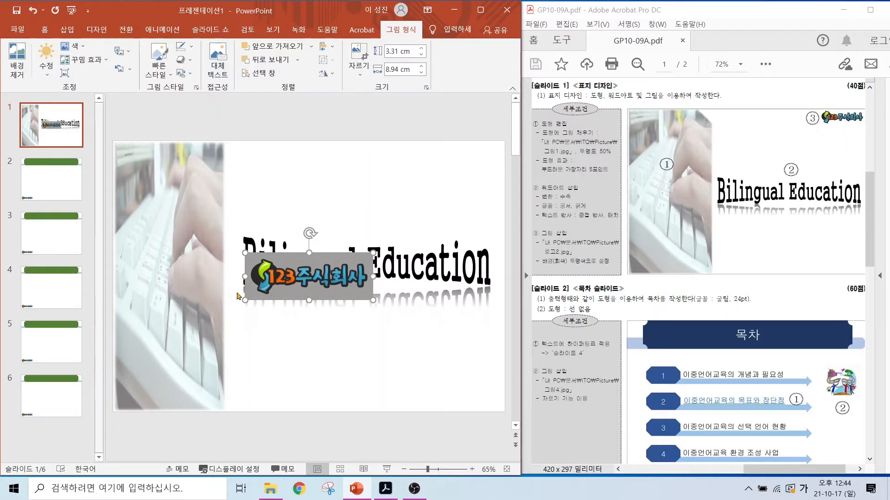
pyautogui.moveTo(288, 278); pyautogui.dragTo(421, 168)
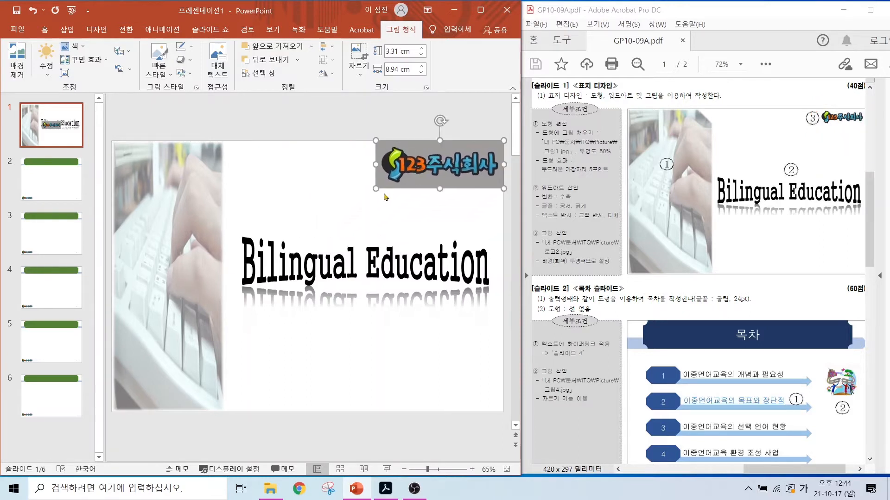
pyautogui.moveTo(378, 187); pyautogui.dragTo(406, 177)
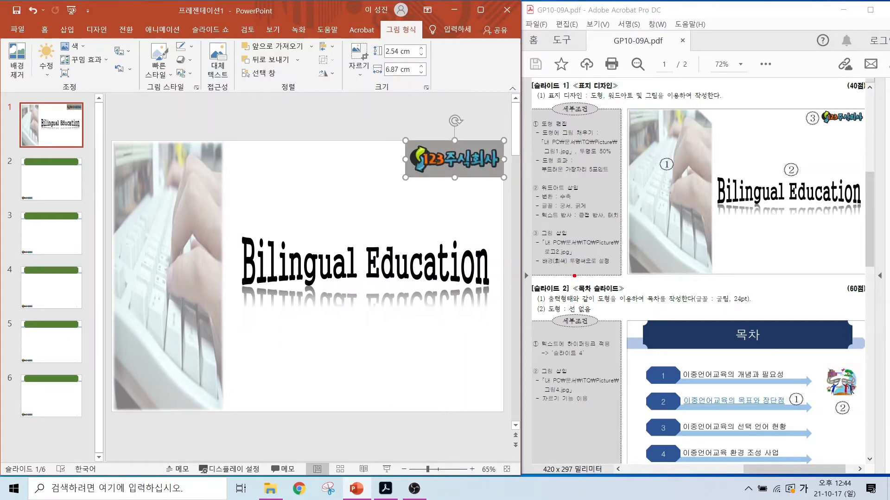
pyautogui.moveTo(574, 276)
pyautogui.mouseDown()
pyautogui.moveTo(550, 265)
pyautogui.moveTo(587, 264)
pyautogui.moveTo(612, 301)
pyautogui.moveTo(579, 283)
pyautogui.mouseUp()
pyautogui.moveTo(457, 176)
pyautogui.mouseDown()
pyautogui.moveTo(440, 135)
pyautogui.moveTo(457, 182)
pyautogui.mouseUp()
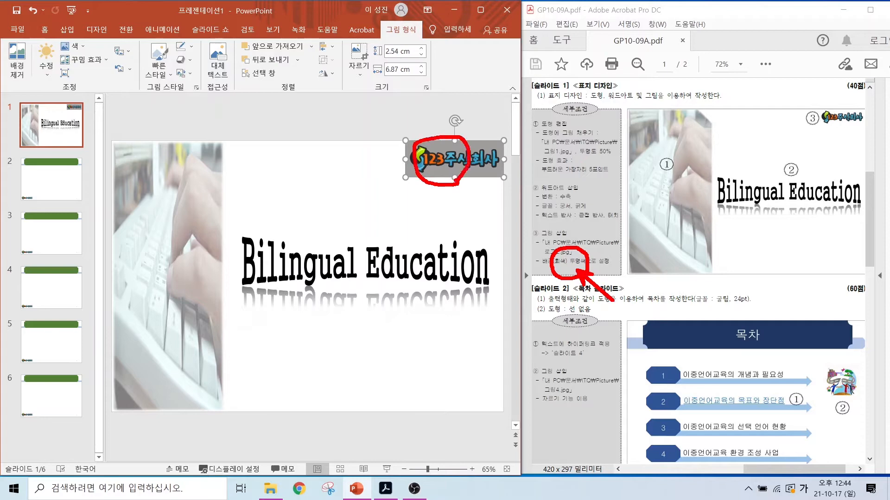
pyautogui.moveTo(7, 40); pyautogui.dragTo(481, 96)
pyautogui.press('Escape')
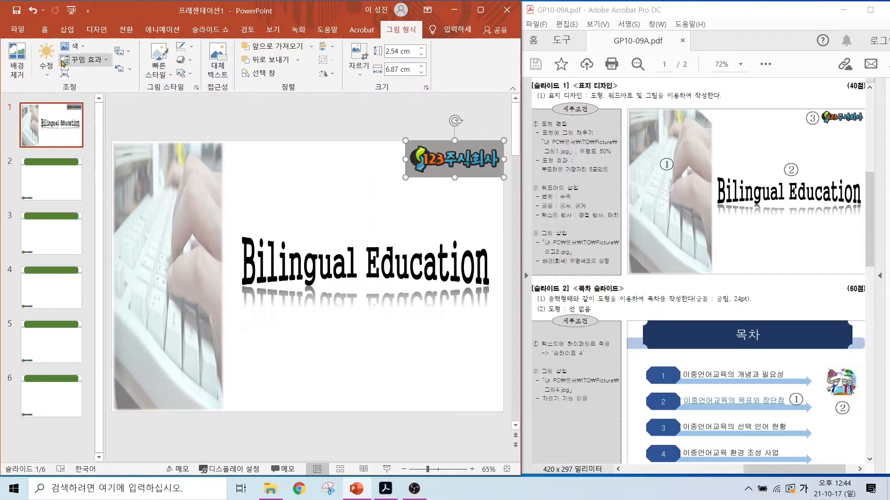
# Step: Set the logo's gray background as the transparent color and deselect the picture
pyautogui.click(73, 48)
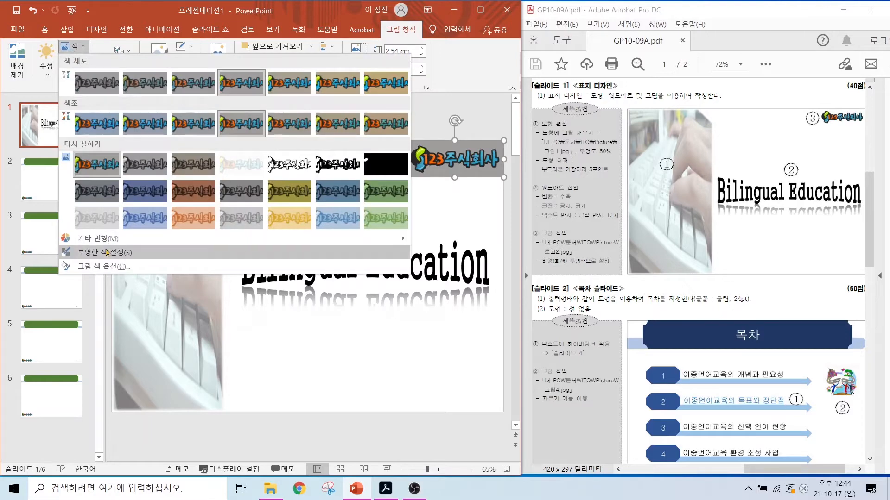
pyautogui.click(104, 252)
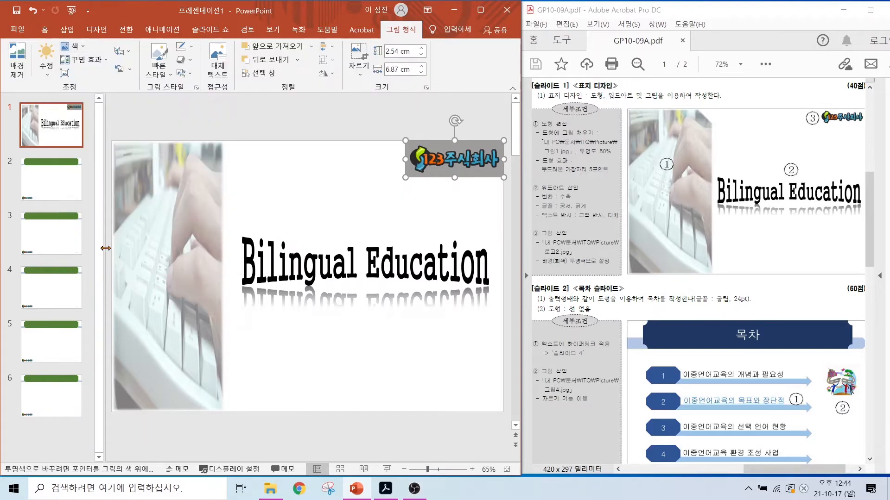
pyautogui.click(480, 176)
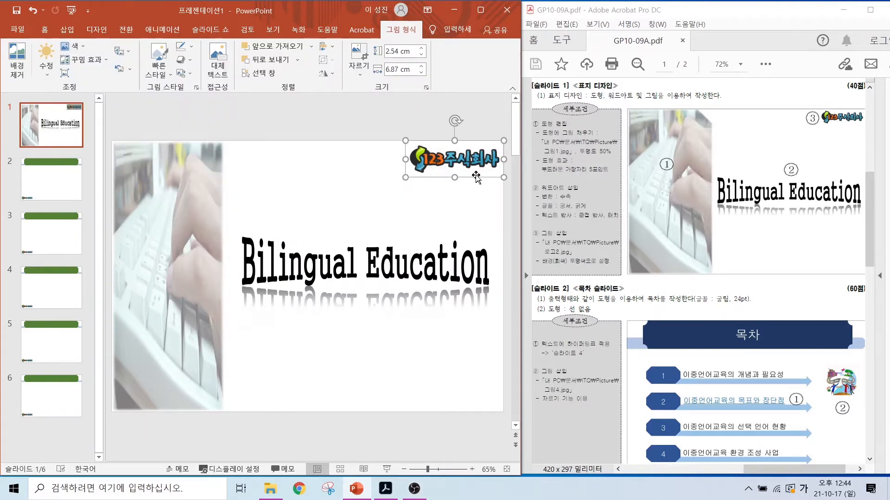
pyautogui.click(394, 214)
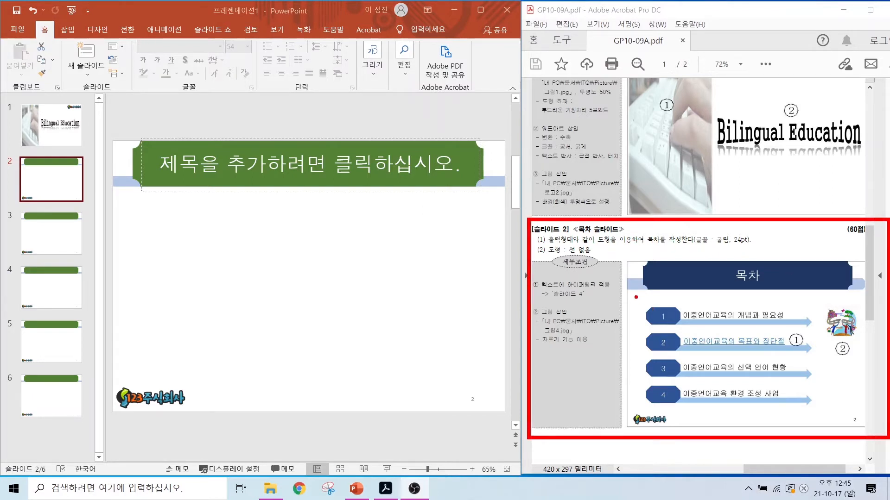
pyautogui.moveTo(636, 297)
pyautogui.mouseDown()
pyautogui.moveTo(789, 422)
pyautogui.moveTo(826, 417)
pyautogui.moveTo(822, 410)
pyautogui.mouseUp()
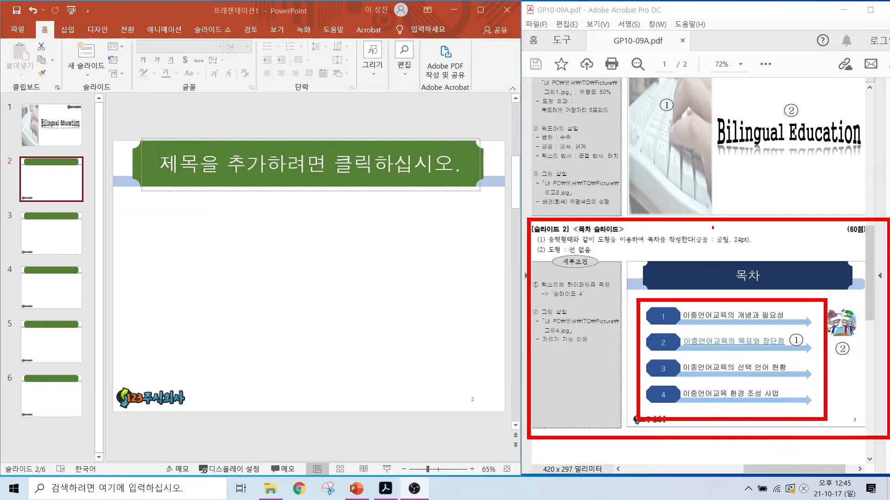
pyautogui.moveTo(594, 247)
pyautogui.mouseDown()
pyautogui.moveTo(762, 247)
pyautogui.moveTo(714, 249)
pyautogui.moveTo(751, 227)
pyautogui.moveTo(754, 244)
pyautogui.mouseUp()
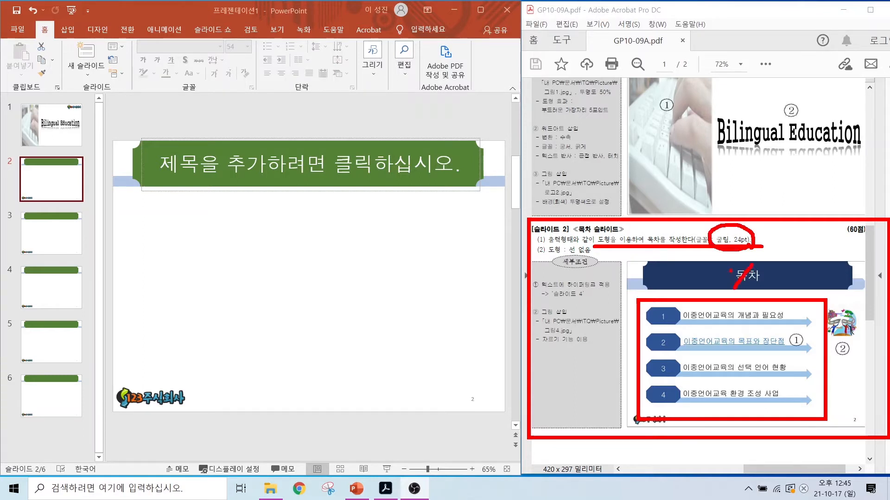
pyautogui.moveTo(731, 271); pyautogui.dragTo(769, 290)
pyautogui.press('Escape')
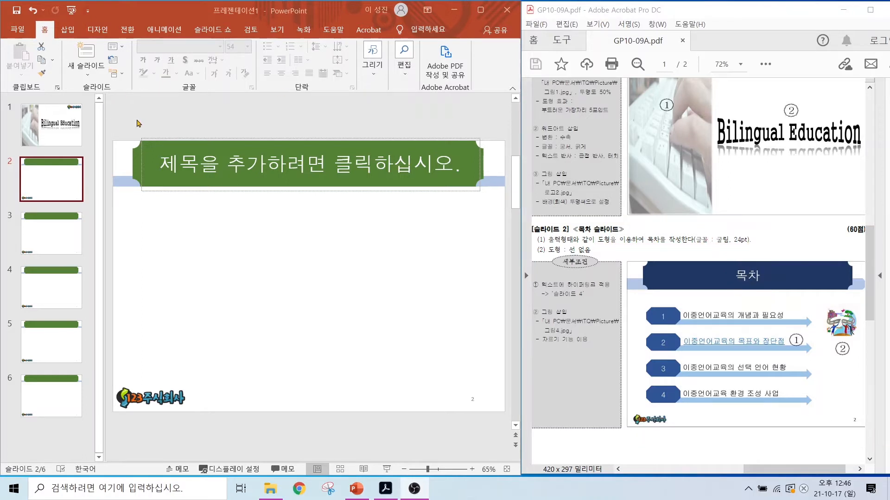
# Step: Enter the title "목차" in slide 2's title placeholder and leave the placeholder
pyautogui.click(273, 163)
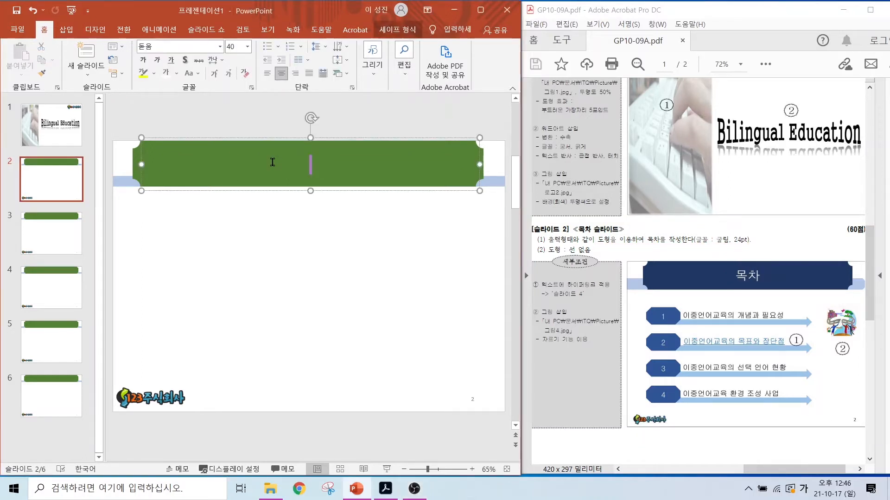
pyautogui.write('목차')
pyautogui.press('Escape')
pyautogui.press('Escape')
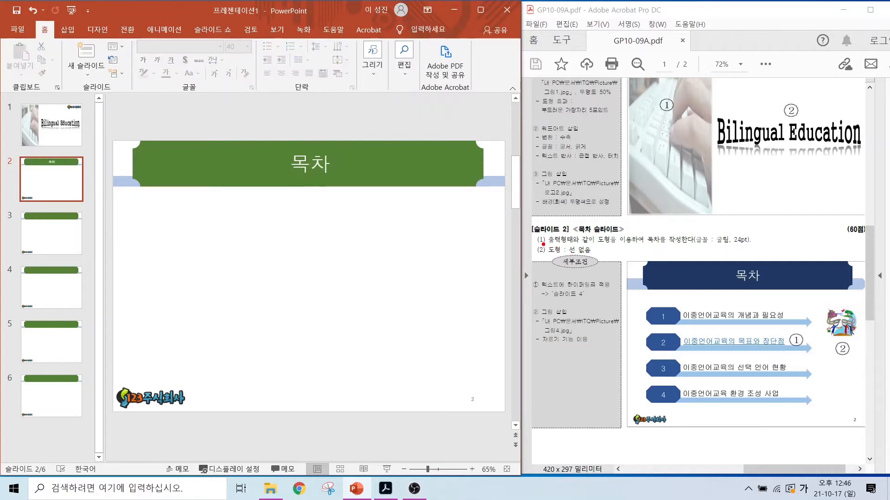
# Step: Draw a long, thin right block arrow below the title on slide 2
pyautogui.moveTo(543, 244); pyautogui.dragTo(604, 262)
pyautogui.click(68, 30)
pyautogui.click(130, 58)
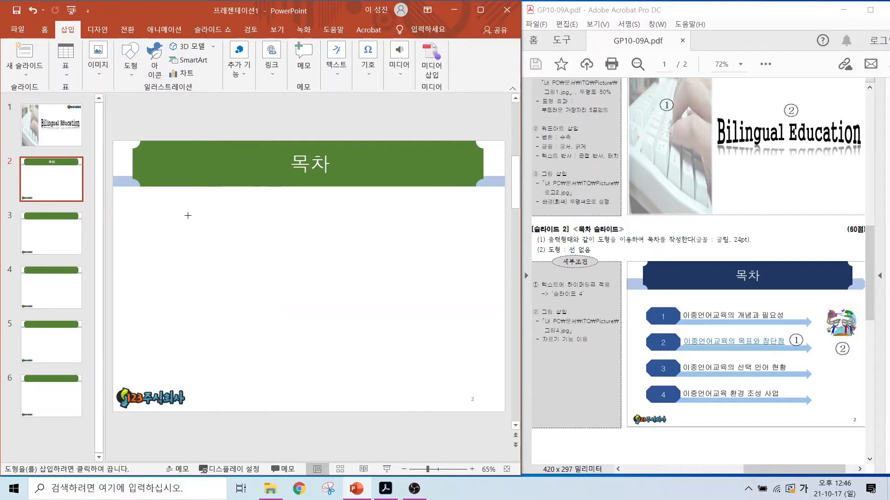
pyautogui.moveTo(170, 218); pyautogui.dragTo(452, 240)
# Step: Draw a small octagon over the arrow's left end and adjust the arrow's position slightly downward
pyautogui.click(67, 30)
pyautogui.click(131, 65)
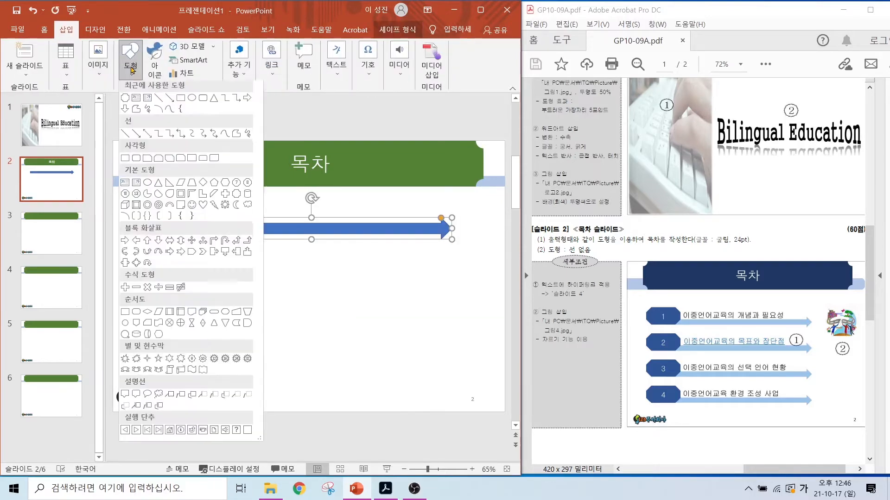
pyautogui.click(235, 186)
pyautogui.moveTo(142, 211)
pyautogui.mouseDown()
pyautogui.moveTo(211, 233)
pyautogui.moveTo(178, 207)
pyautogui.mouseUp()
pyautogui.moveTo(171, 219); pyautogui.dragTo(228, 230)
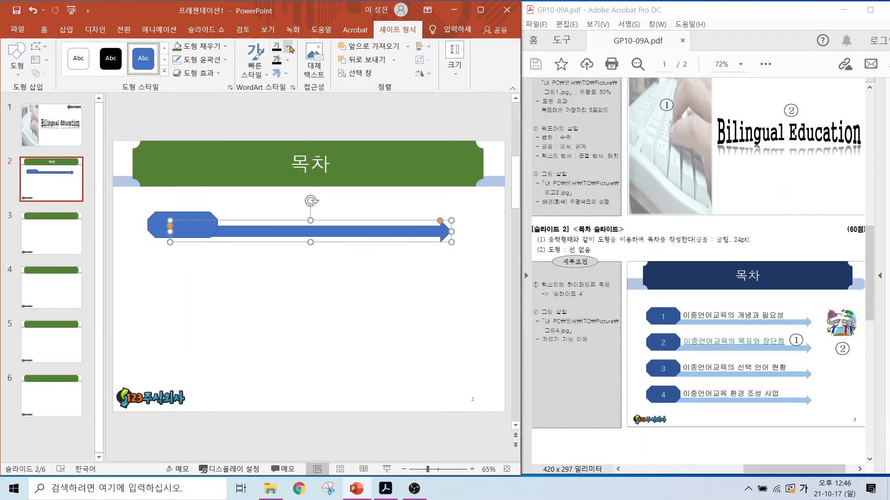
# Step: Fill the arrow on slide 2 with a light blue theme color and remove its outline
pyautogui.click(225, 45)
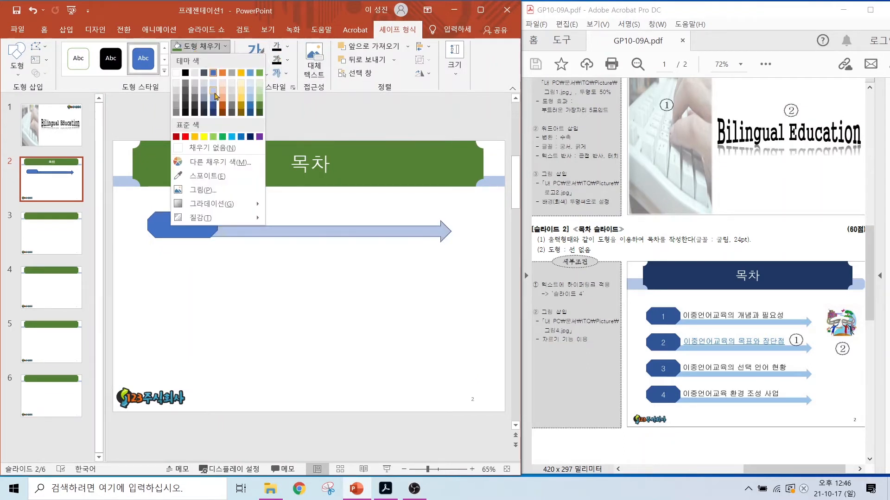
pyautogui.click(208, 89)
pyautogui.click(213, 63)
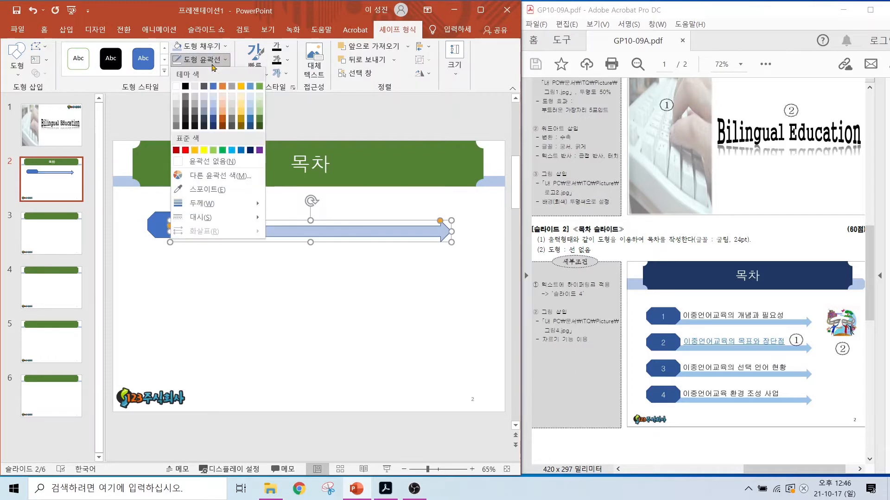
pyautogui.click(212, 161)
# Step: Remove the outline from the blue octagon on slide 2 and deselect the shape
pyautogui.click(180, 221)
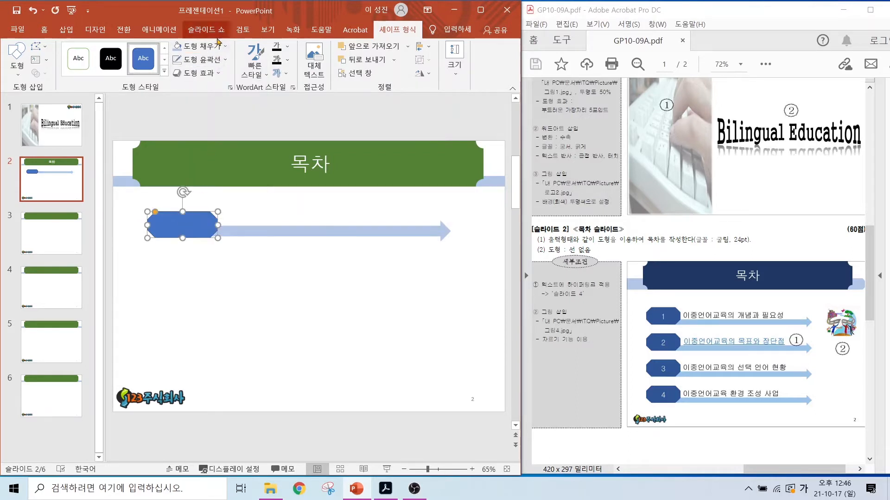
pyautogui.click(202, 60)
pyautogui.click(207, 161)
pyautogui.click(236, 259)
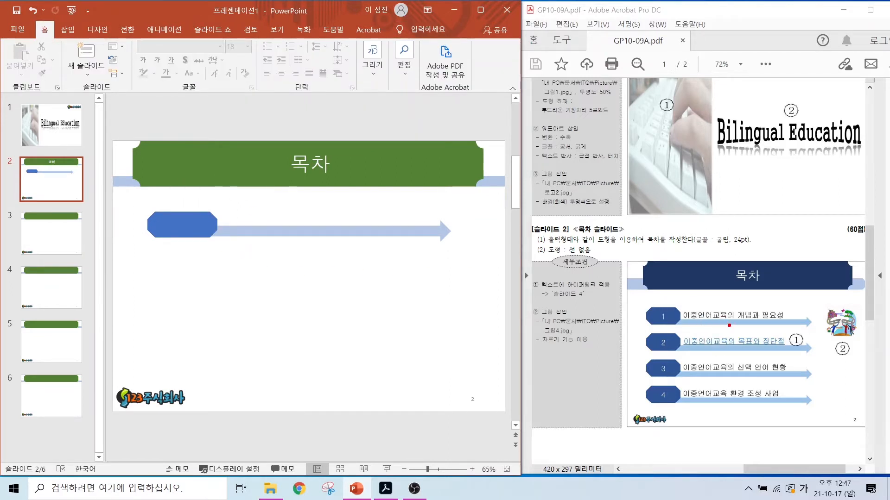
pyautogui.moveTo(729, 325)
pyautogui.mouseDown()
pyautogui.moveTo(681, 300)
pyautogui.moveTo(731, 322)
pyautogui.moveTo(681, 346)
pyautogui.moveTo(724, 332)
pyautogui.mouseUp()
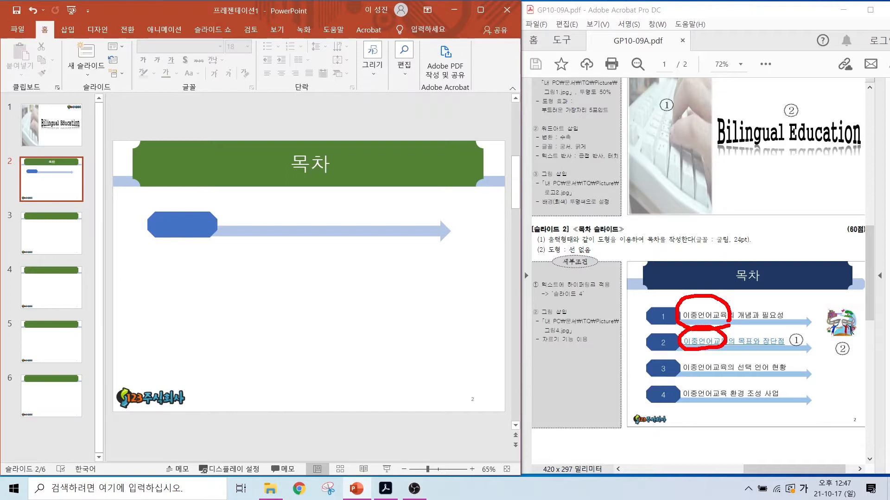
pyautogui.press('Escape')
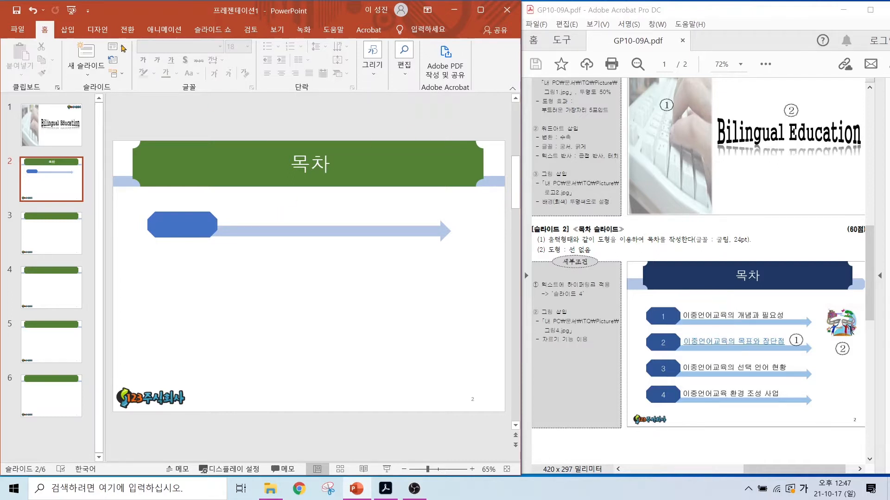
# Step: Draw a horizontal text box just above the arrow, beside the octagon, and enter "이중언어교육" in it
pyautogui.click(67, 29)
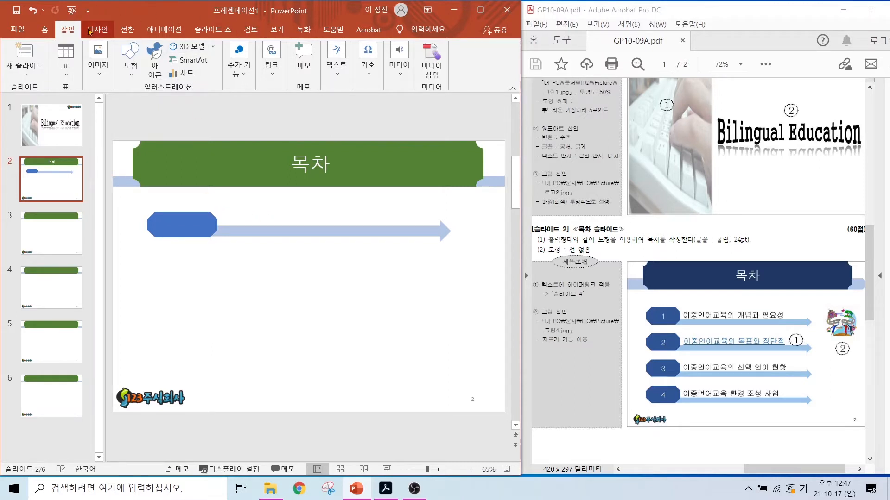
pyautogui.click(344, 79)
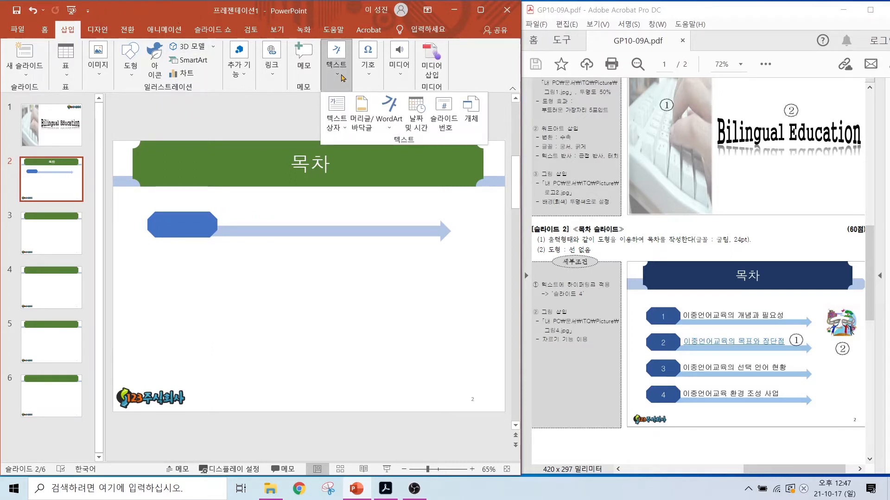
pyautogui.click(336, 123)
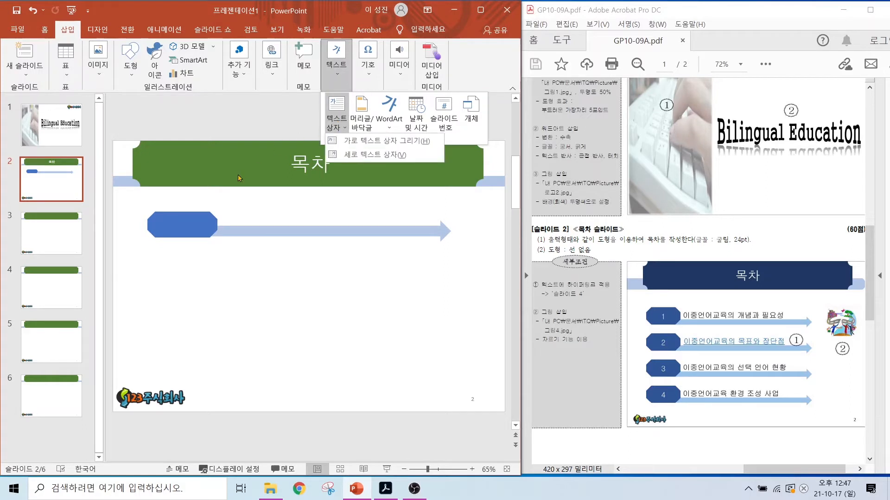
pyautogui.click(352, 141)
pyautogui.moveTo(217, 207); pyautogui.dragTo(422, 222)
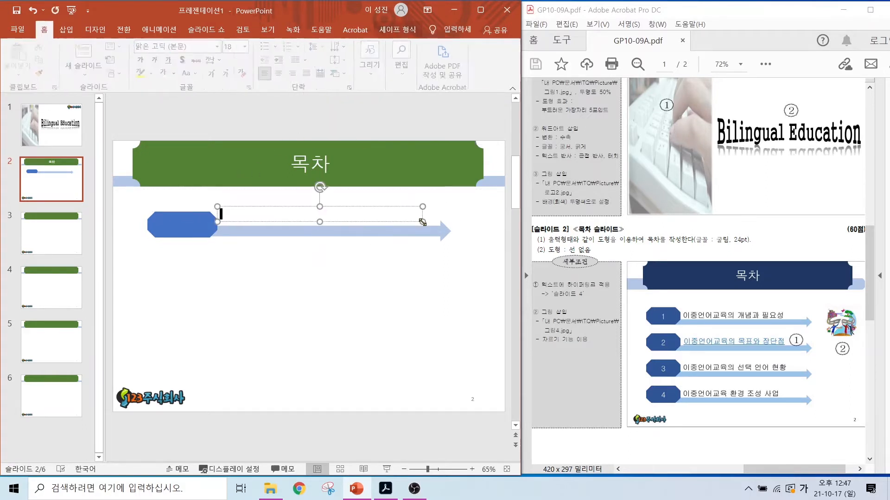
pyautogui.write('이중ㅇㅓㄴ어')
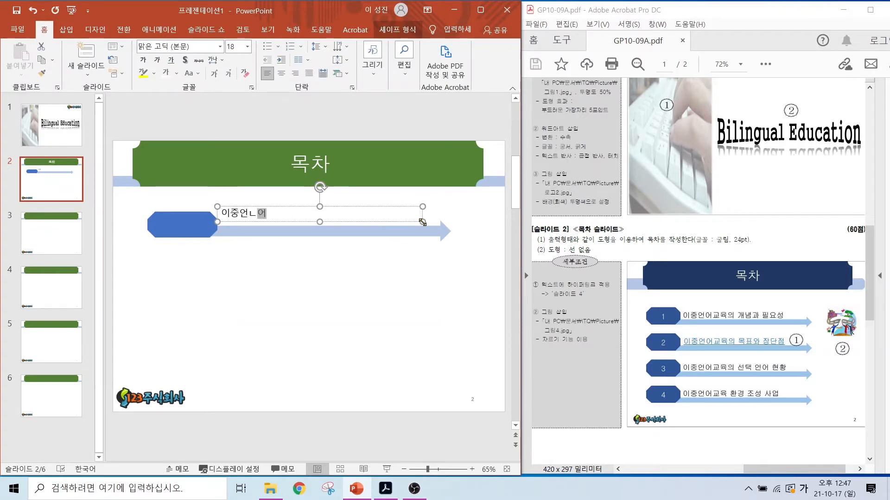
pyautogui.write('교육')
# Step: Move the text box slightly down toward the arrow and select it together with the arrow and octagon
pyautogui.moveTo(138, 263); pyautogui.dragTo(481, 200)
pyautogui.click(246, 209)
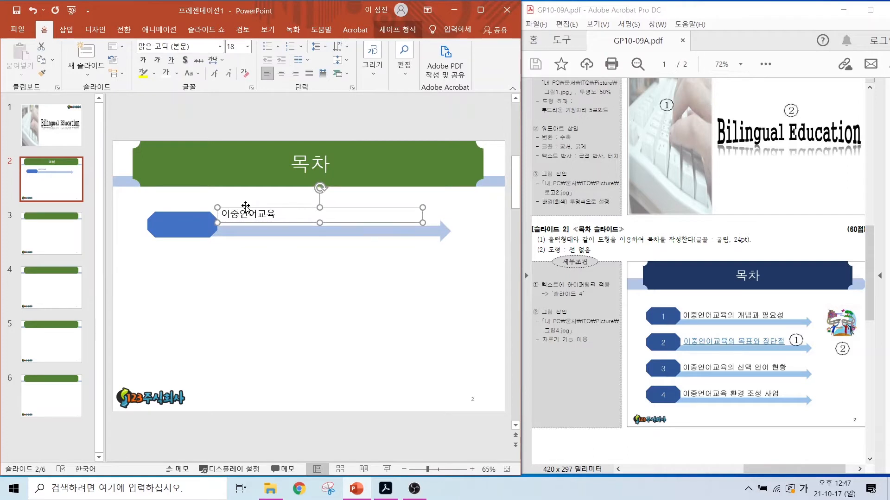
pyautogui.moveTo(123, 260); pyautogui.dragTo(481, 200)
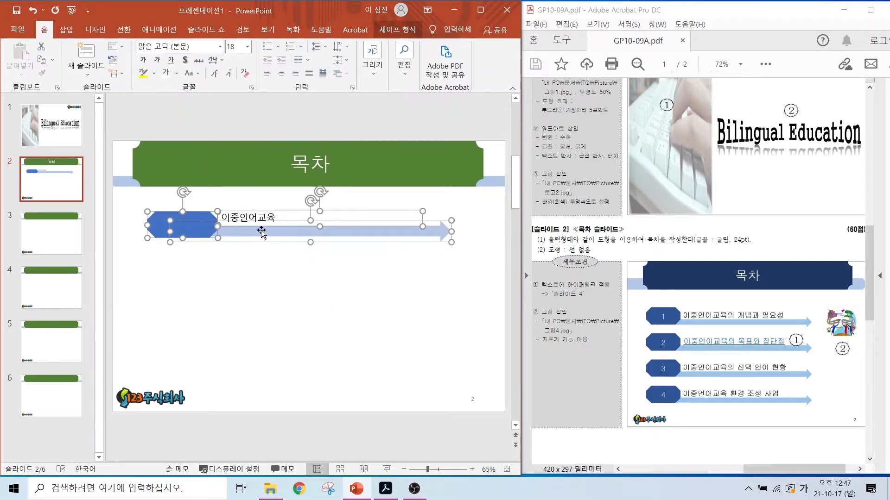
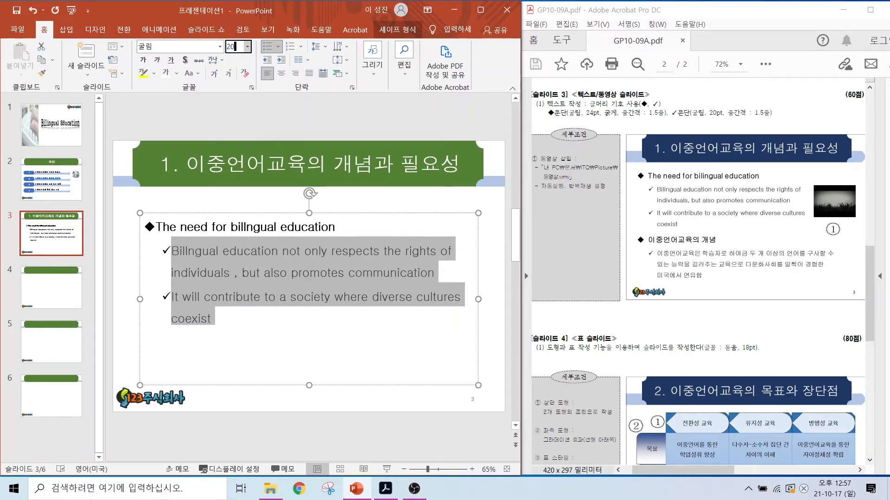
# Step: Set the font size of the two check-marked paragraphs on slide 3 to 20 pt
pyautogui.write('20')
pyautogui.press('Return')
pyautogui.click(269, 249)
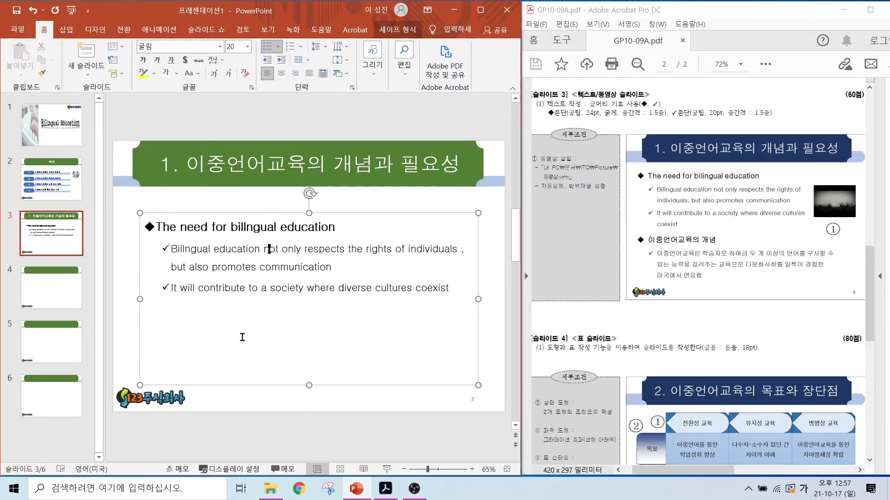
# Step: Narrow and shorten the text box on slide 3 to fit its text and move it slightly up and left
pyautogui.hotkey('ctrl', 'End')
pyautogui.moveTo(479, 299); pyautogui.dragTo(418, 304)
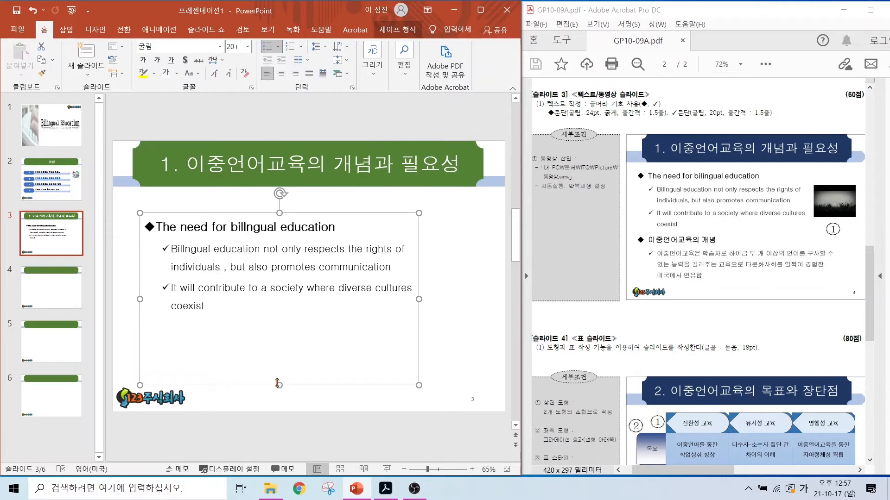
pyautogui.moveTo(278, 384); pyautogui.dragTo(278, 321)
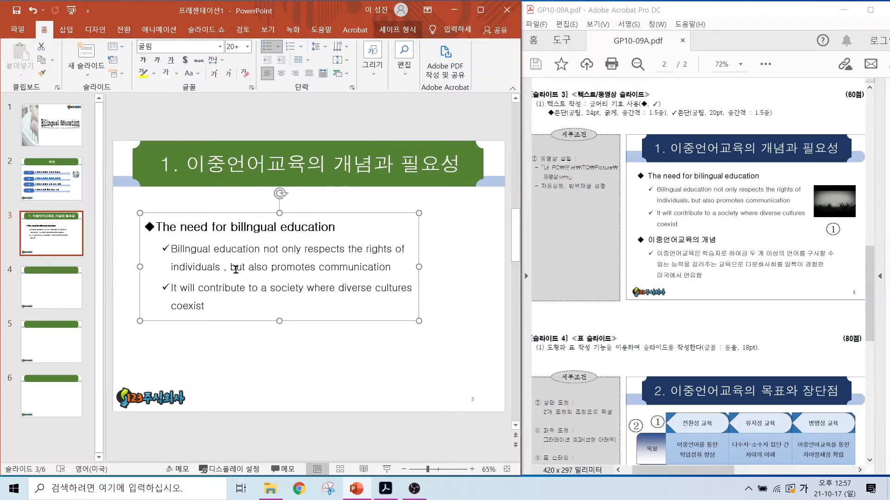
pyautogui.click(236, 269)
pyautogui.moveTo(176, 212); pyautogui.dragTo(167, 197)
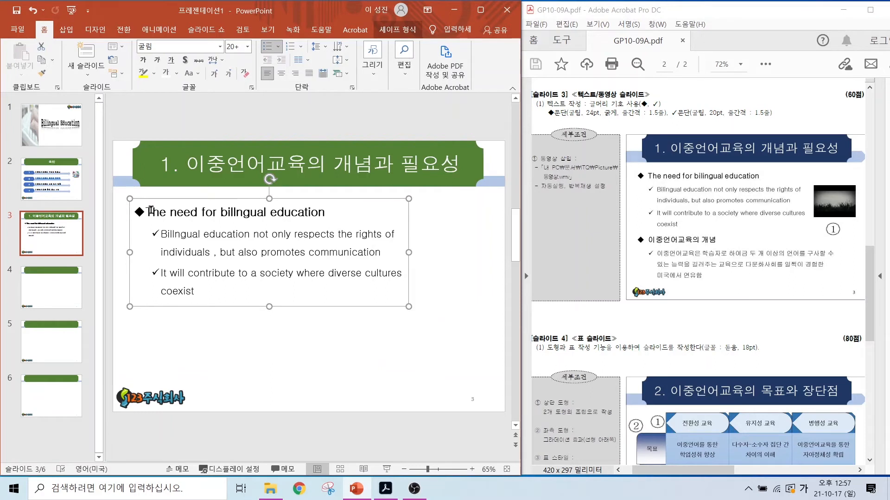
# Step: Duplicate the text box directly below the original and widen the copy almost to the slide's right edge
pyautogui.click(173, 199)
pyautogui.moveTo(176, 203); pyautogui.dragTo(172, 306)
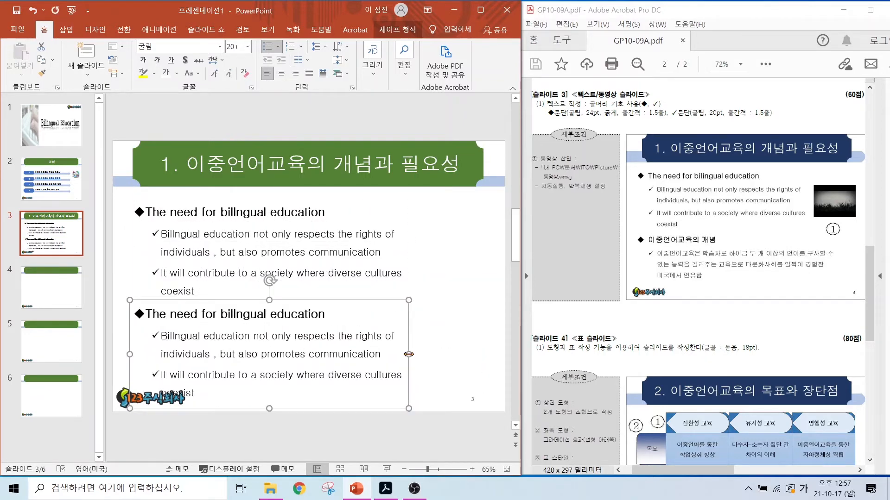
pyautogui.moveTo(408, 354); pyautogui.dragTo(493, 352)
# Step: Replace the heading in the copied text box with "이중언어교육의 개념"
pyautogui.moveTo(145, 315); pyautogui.dragTo(330, 315)
pyautogui.click(276, 317)
pyautogui.click(146, 315)
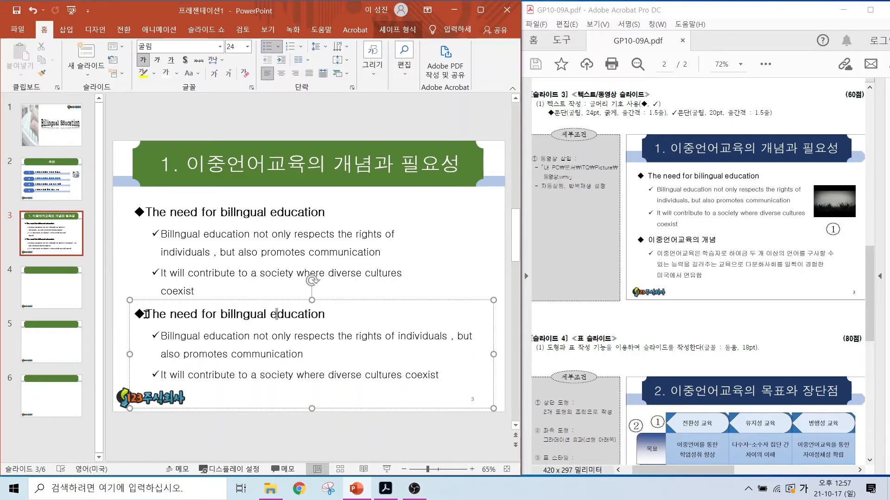
pyautogui.write('이중언어교육의 갠념')
pyautogui.moveTo(255, 315); pyautogui.dragTo(422, 313)
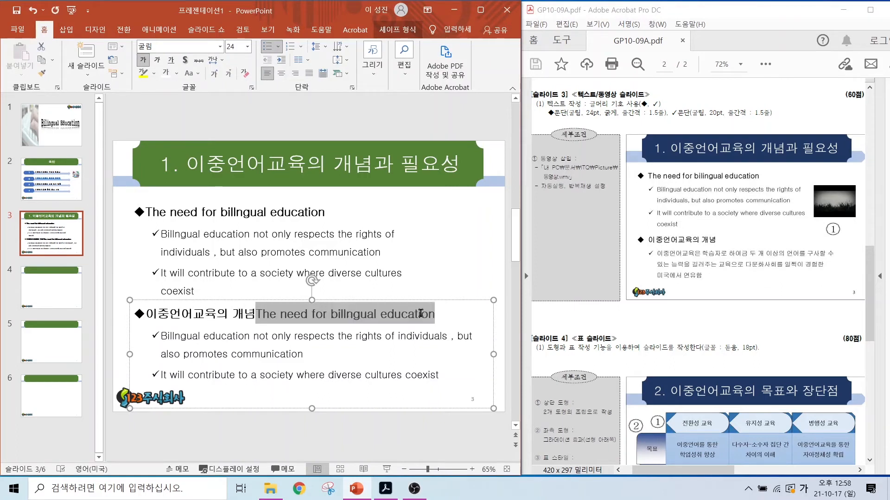
pyautogui.press('Delete')
# Step: Replace the copy's check-marked text with "이중언어교육은 학습자로 하여금 두 개 이상의 언어를 구사할 수 있는 능력을 길러주는 교육으로 다문화사회를 일찍이 경험한 미국에서 연유함" and narrow the box
pyautogui.moveTo(161, 337); pyautogui.dragTo(316, 370)
pyautogui.write('이중언어교육은 학습자로 하여금 두 개 ㅇ')
pyautogui.write('상의 언어를 구사할 수 있는 능력을 길러주는 교육으로 다문화사회')
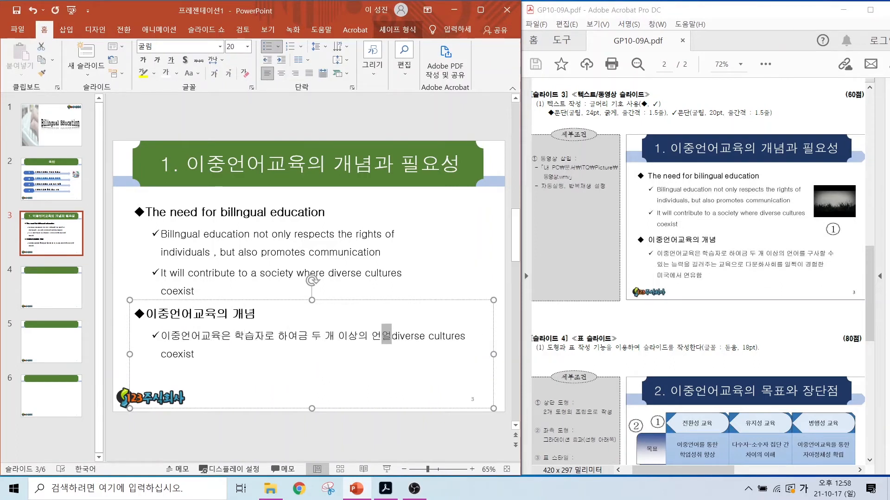
pyautogui.write('를 일찍이 경험한 미국에서 연유함')
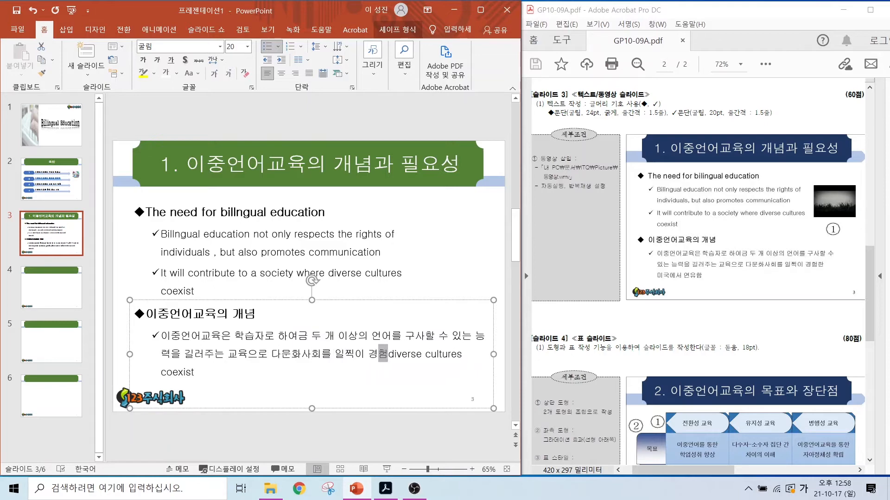
pyautogui.hotkey('shift', 'End')
pyautogui.press('Delete')
pyautogui.moveTo(494, 354); pyautogui.dragTo(449, 354)
pyautogui.moveTo(449, 354); pyautogui.dragTo(456, 354)
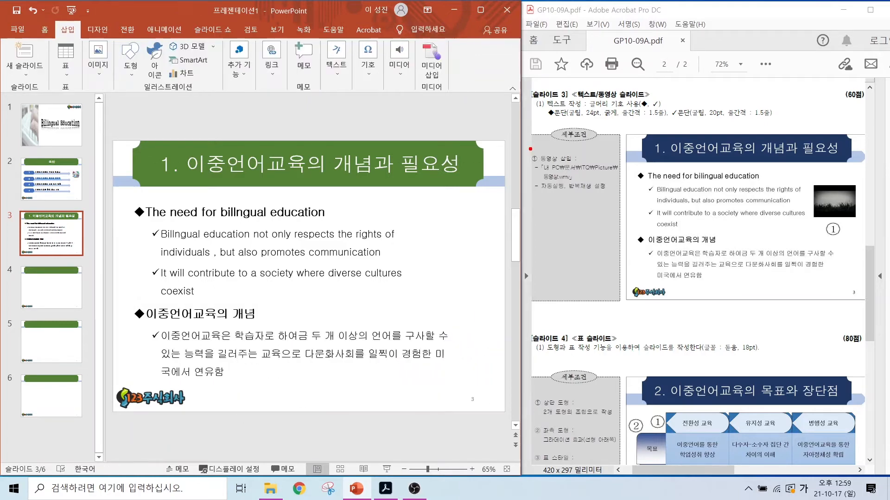
pyautogui.moveTo(530, 148); pyautogui.dragTo(638, 202)
pyautogui.press('Escape')
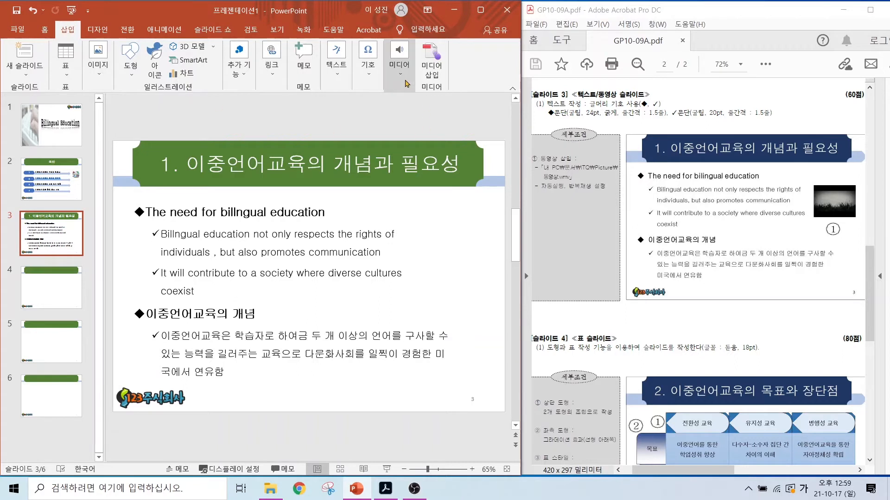
# Step: Insert the video 동영상.wmv from the ITQ Picture folder on slide 3 and place it to the right of the English text
pyautogui.click(399, 58)
pyautogui.click(400, 112)
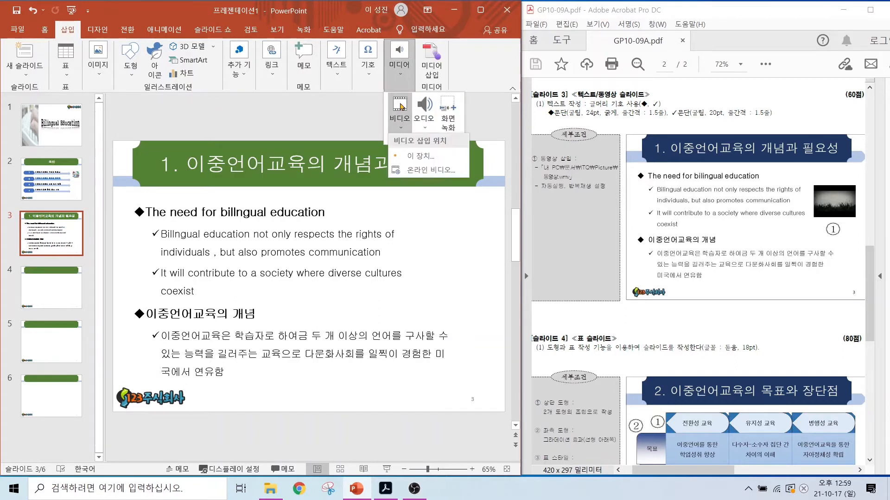
pyautogui.click(414, 157)
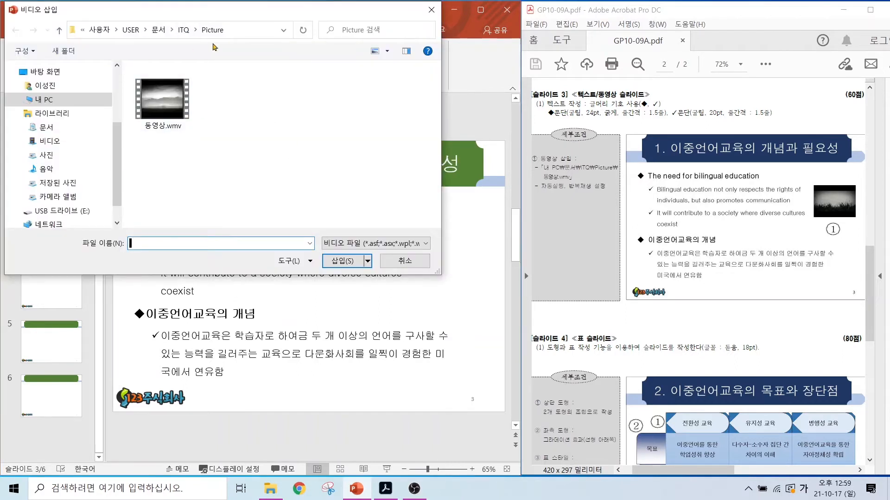
pyautogui.moveTo(224, 36)
pyautogui.mouseDown()
pyautogui.moveTo(191, 19)
pyautogui.moveTo(226, 43)
pyautogui.mouseUp()
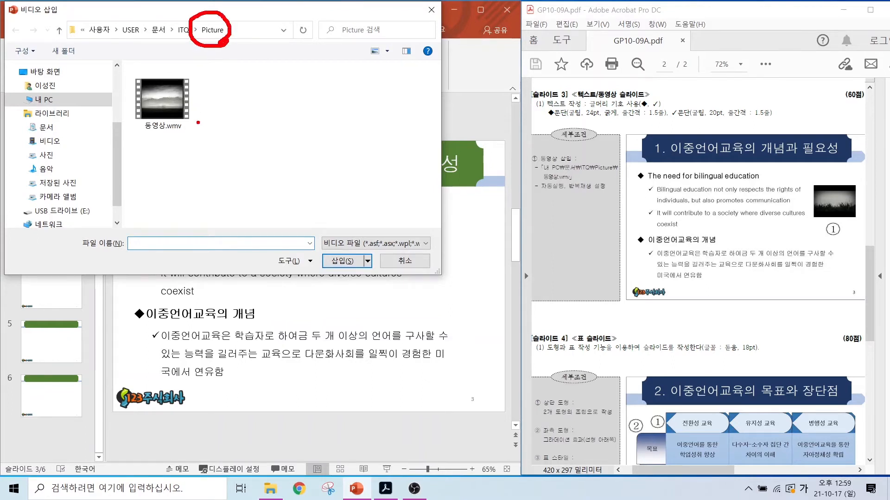
pyautogui.moveTo(194, 138)
pyautogui.mouseDown()
pyautogui.moveTo(132, 93)
pyautogui.moveTo(196, 137)
pyautogui.mouseUp()
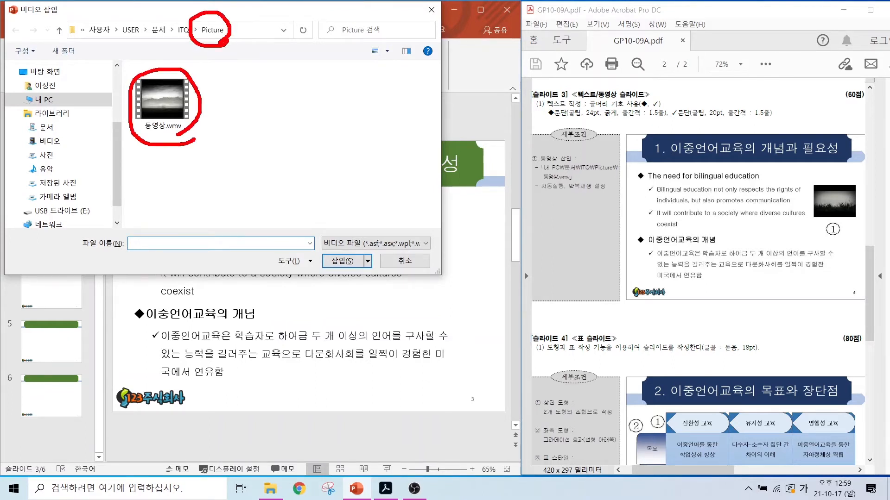
pyautogui.press('Escape')
pyautogui.click(162, 100)
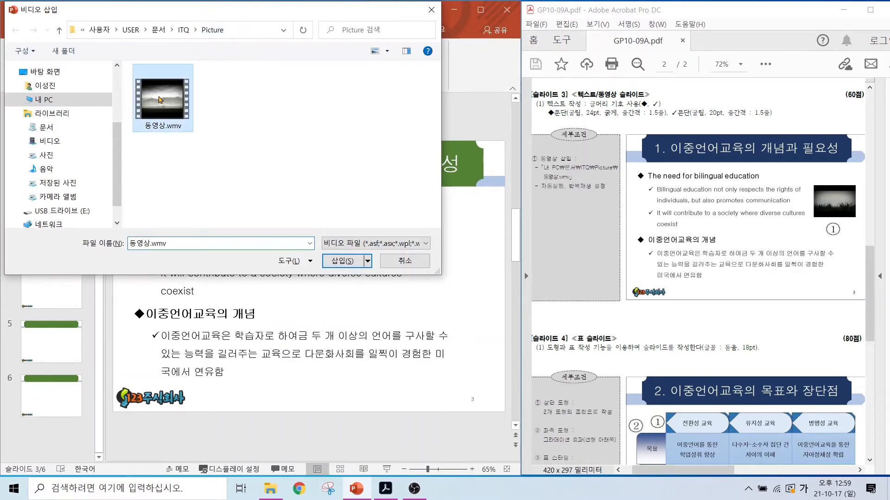
pyautogui.click(337, 261)
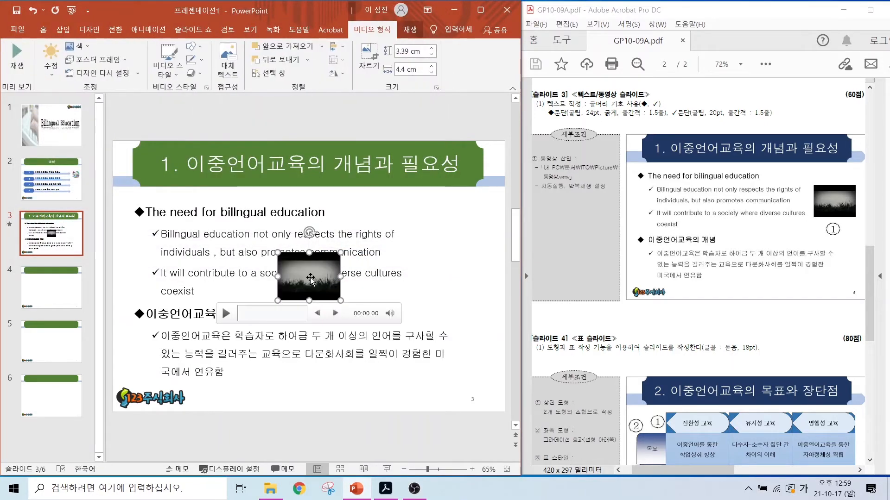
pyautogui.moveTo(310, 278); pyautogui.dragTo(457, 248)
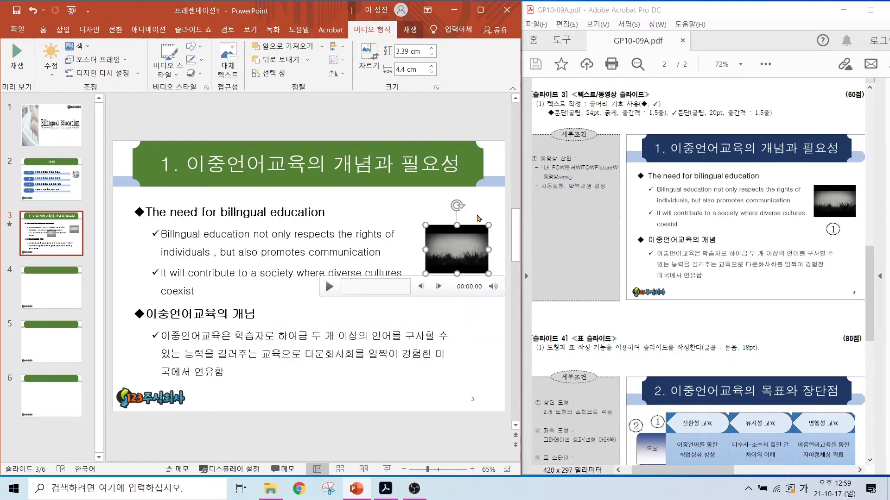
pyautogui.moveTo(555, 192); pyautogui.dragTo(533, 226)
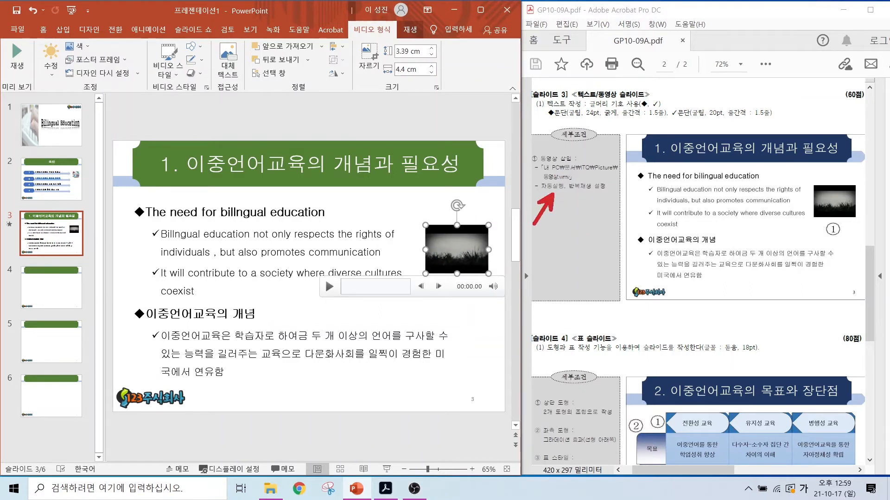
pyautogui.moveTo(578, 192); pyautogui.dragTo(600, 222)
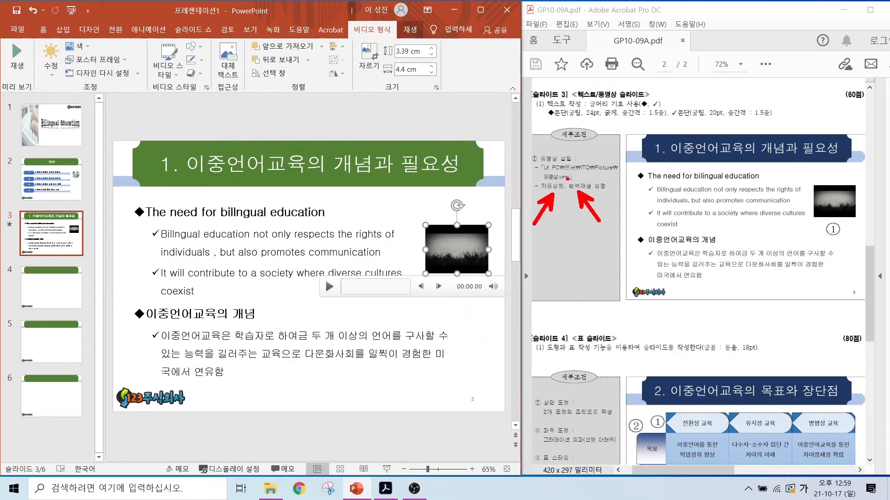
pyautogui.moveTo(533, 176); pyautogui.dragTo(605, 200)
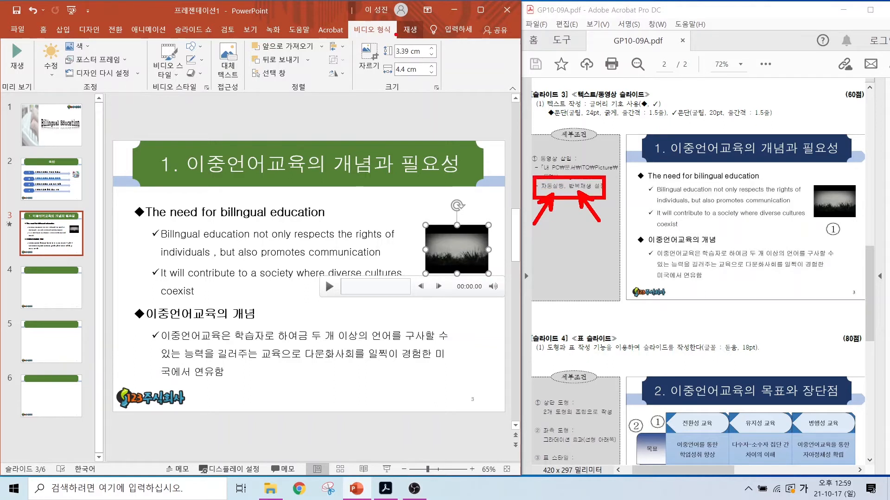
pyautogui.moveTo(37, 39)
pyautogui.mouseDown()
pyautogui.moveTo(280, 89)
pyautogui.moveTo(447, 105)
pyautogui.mouseUp()
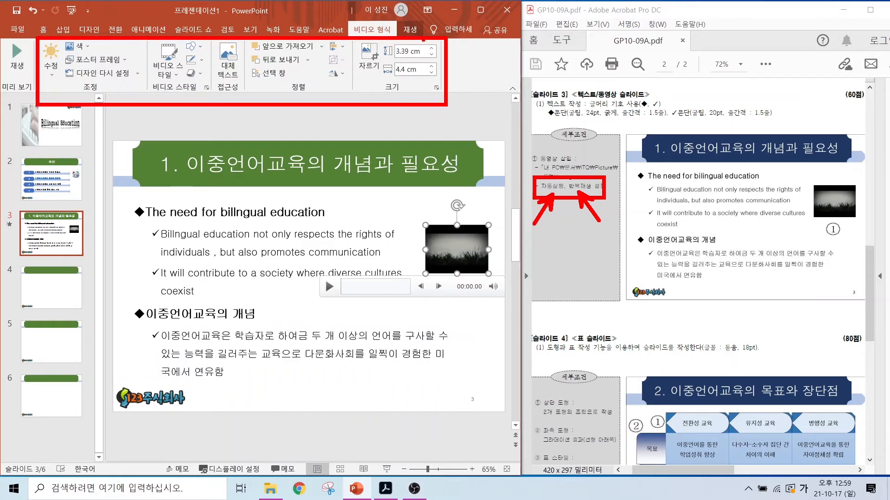
pyautogui.moveTo(424, 40); pyautogui.dragTo(408, 20)
pyautogui.press('Escape')
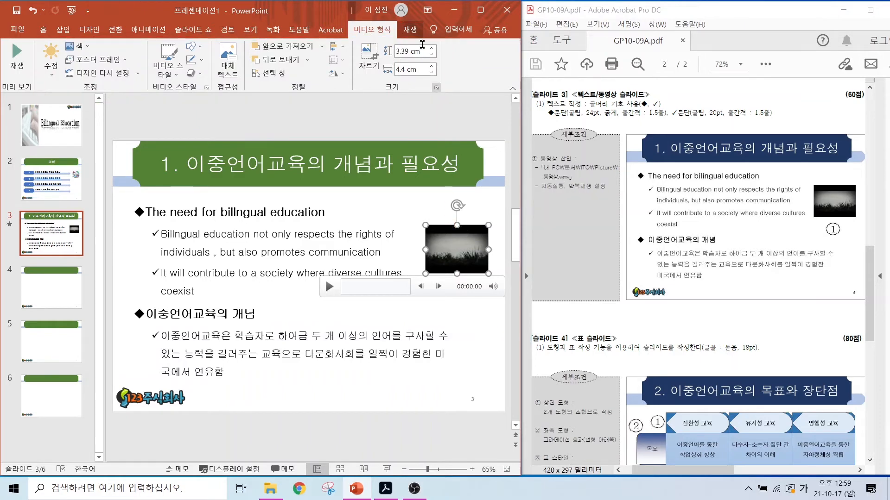
# Step: Set the video to start automatically (자동 실행) and to loop (반복 재생), and deselect it
pyautogui.click(409, 30)
pyautogui.click(289, 46)
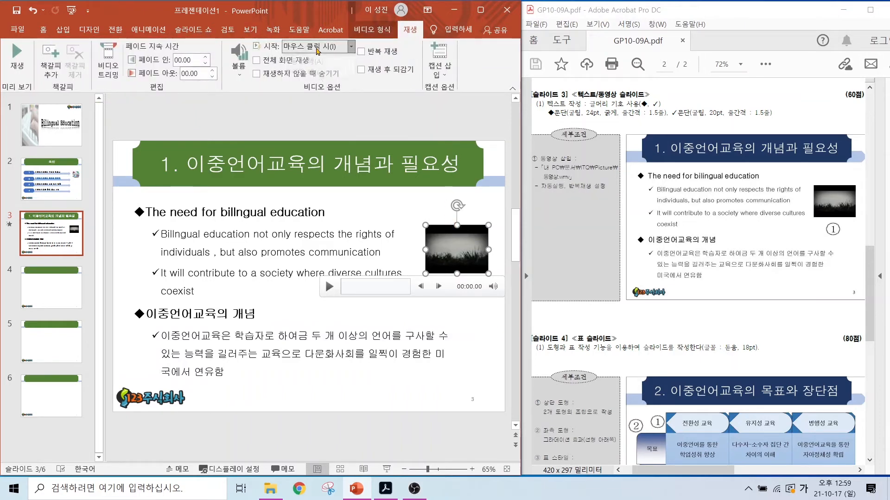
pyautogui.click(305, 65)
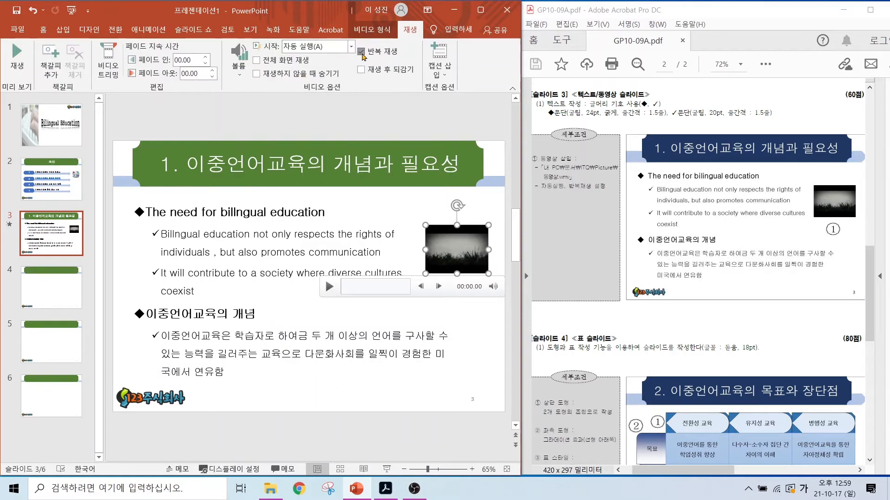
pyautogui.click(342, 135)
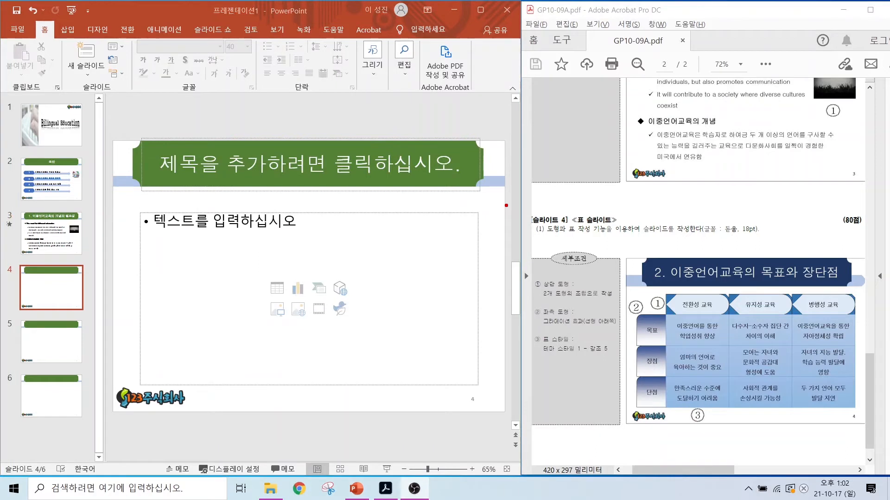
pyautogui.moveTo(506, 205)
pyautogui.mouseDown()
pyautogui.moveTo(741, 385)
pyautogui.moveTo(873, 425)
pyautogui.mouseUp()
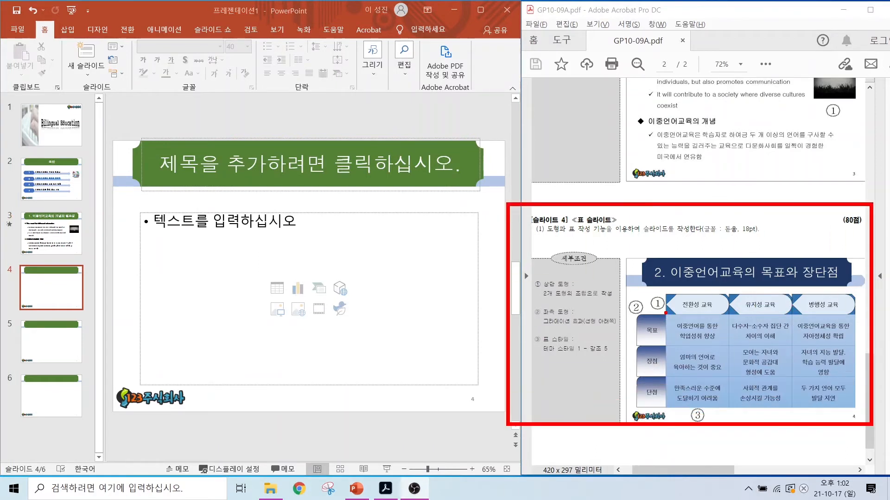
pyautogui.moveTo(665, 318)
pyautogui.mouseDown()
pyautogui.moveTo(862, 410)
pyautogui.moveTo(855, 404)
pyautogui.mouseUp()
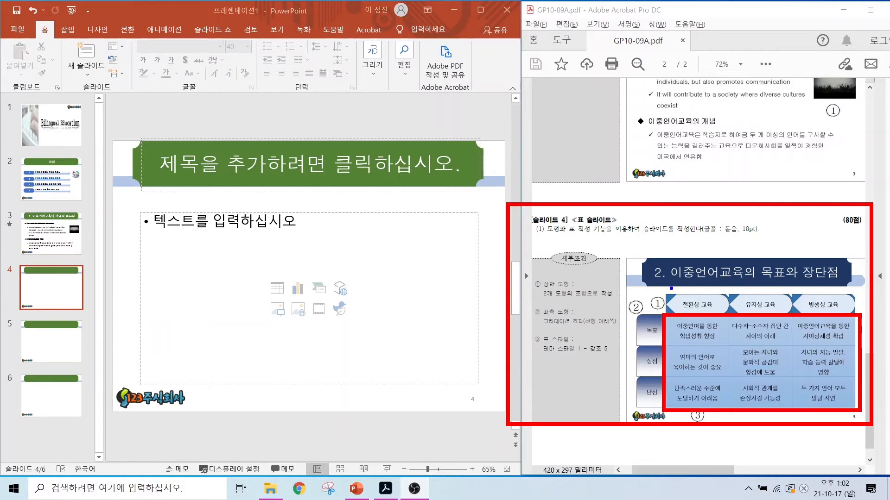
pyautogui.moveTo(661, 287)
pyautogui.mouseDown()
pyautogui.moveTo(789, 313)
pyautogui.moveTo(859, 313)
pyautogui.mouseUp()
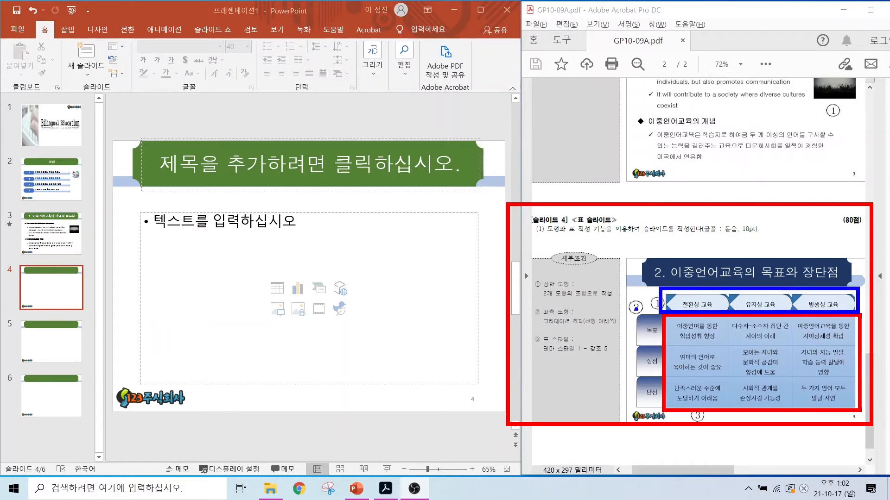
pyautogui.moveTo(633, 308); pyautogui.dragTo(662, 416)
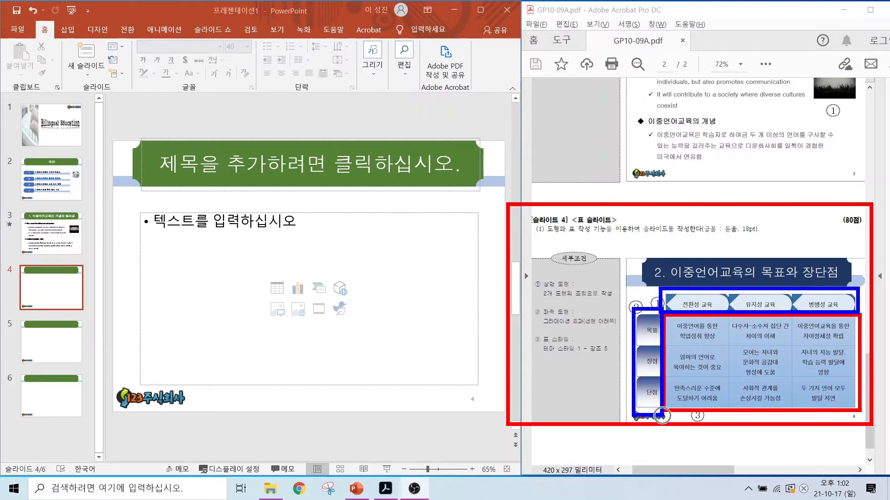
pyautogui.press('Escape')
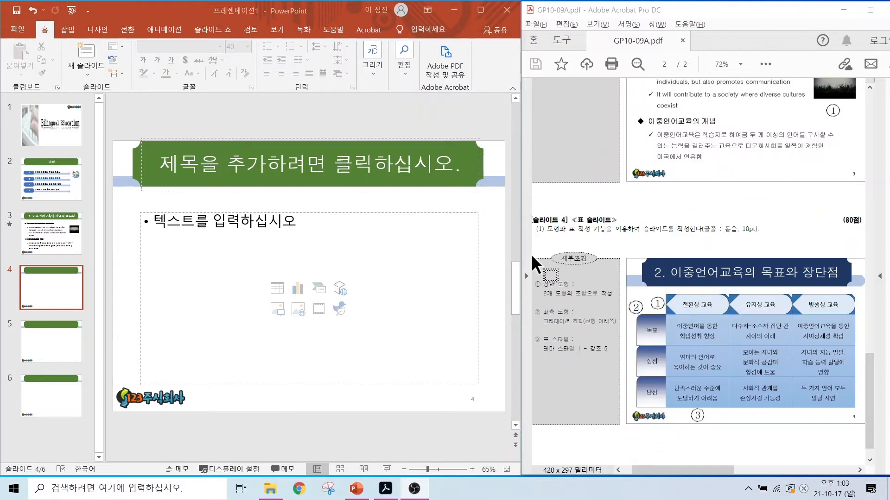
# Step: Enter "2. 이중언어교육의 목표와 장단점" as the title of slide 4
pyautogui.click(279, 166)
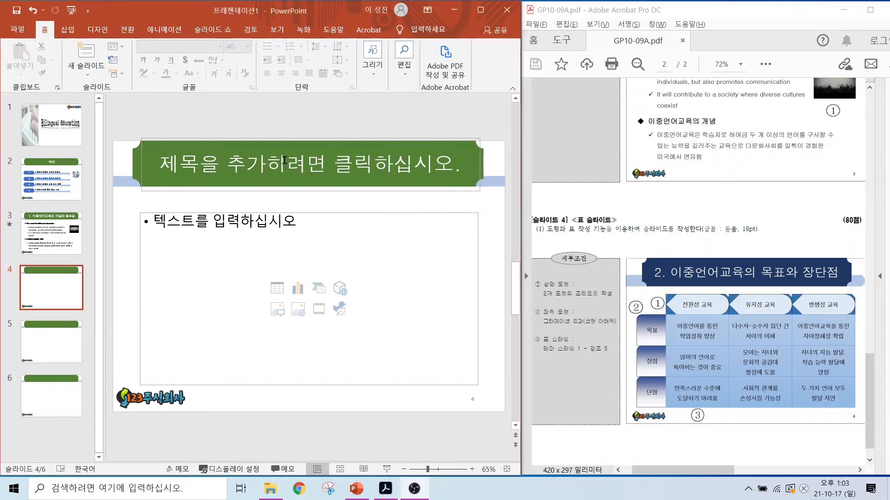
pyautogui.click(294, 160)
pyautogui.write('2.')
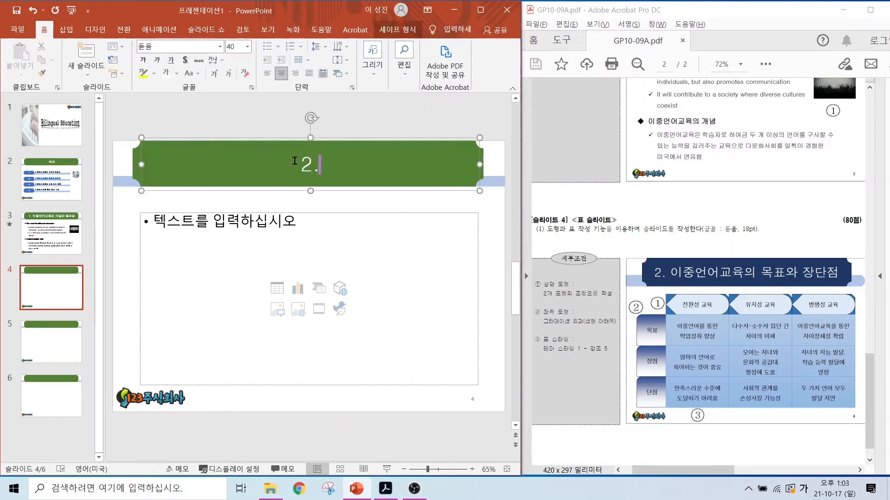
pyautogui.write(' 이중언어교육의 목표와 장단점')
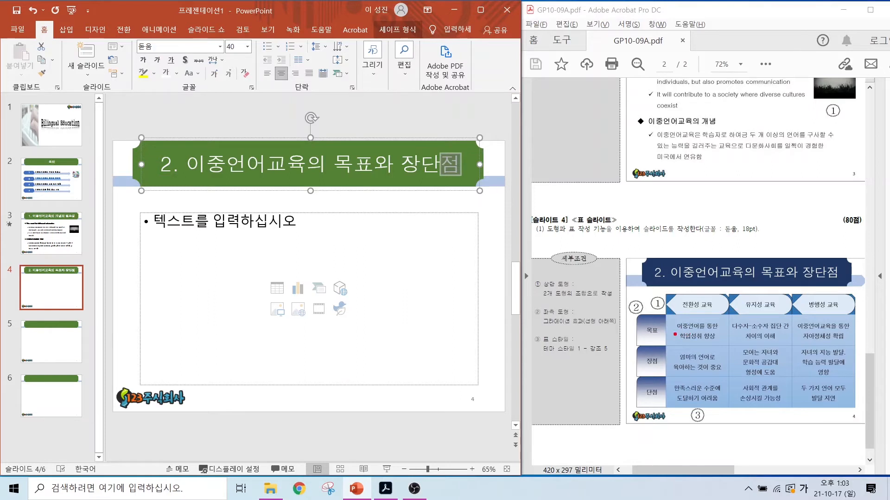
pyautogui.moveTo(669, 332); pyautogui.dragTo(852, 331)
pyautogui.moveTo(655, 364); pyautogui.dragTo(839, 364)
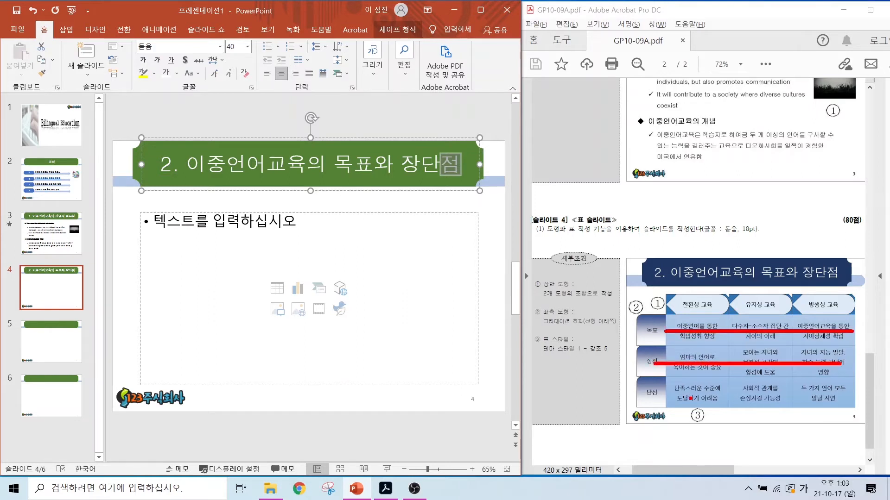
pyautogui.moveTo(684, 394); pyautogui.dragTo(836, 395)
pyautogui.moveTo(708, 313); pyautogui.dragTo(708, 408)
pyautogui.moveTo(756, 309); pyautogui.dragTo(755, 407)
pyautogui.moveTo(821, 307); pyautogui.dragTo(837, 411)
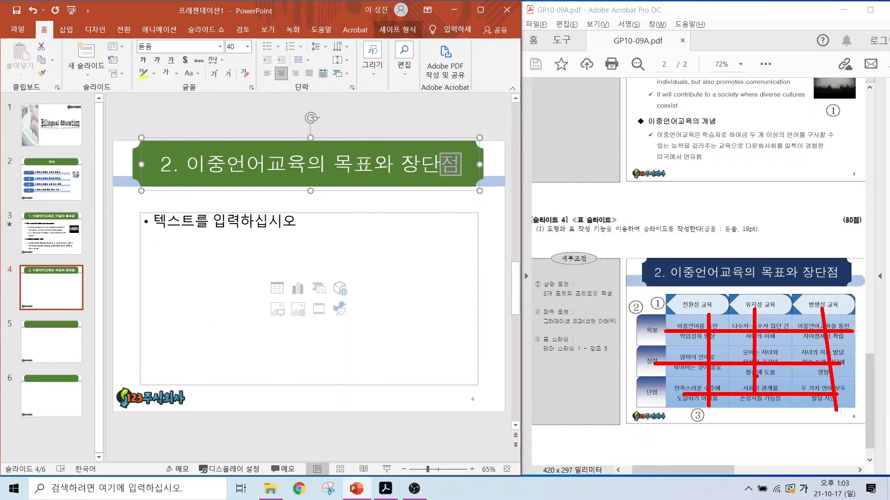
pyautogui.press('Escape')
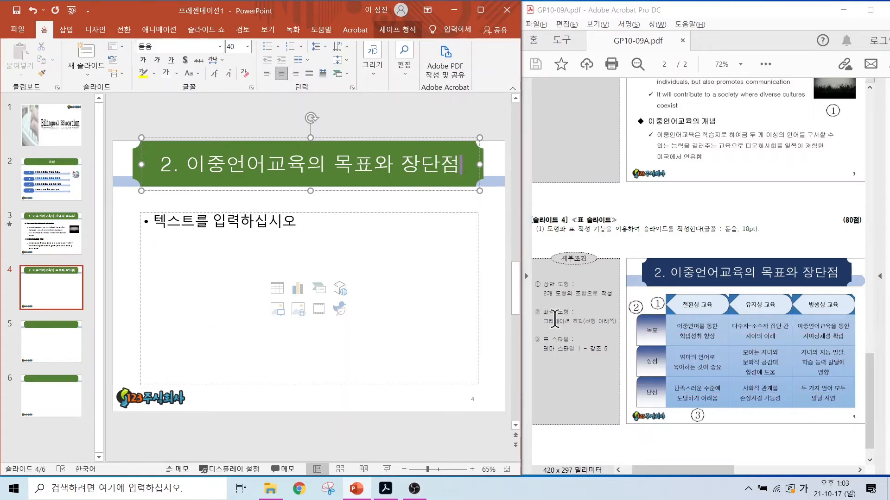
# Step: Insert a table with 3 columns and 3 rows into slide 4's content placeholder
pyautogui.click(276, 289)
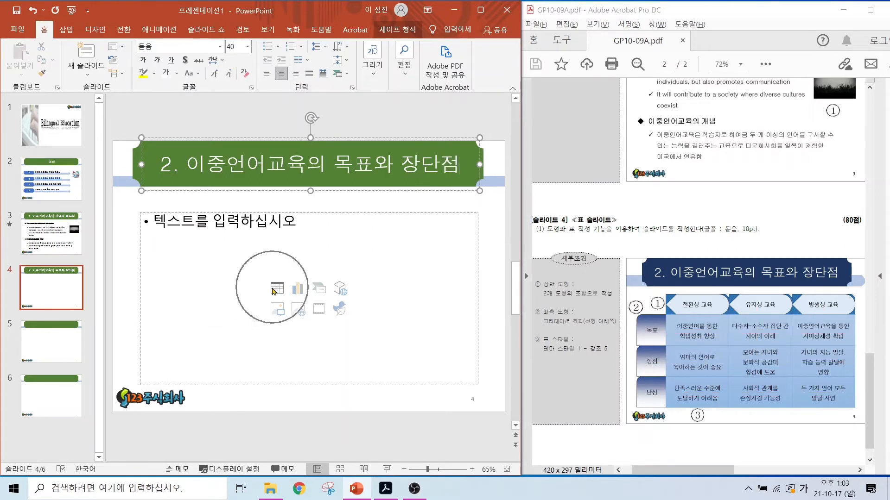
pyautogui.press('ctrl')
pyautogui.click(276, 288)
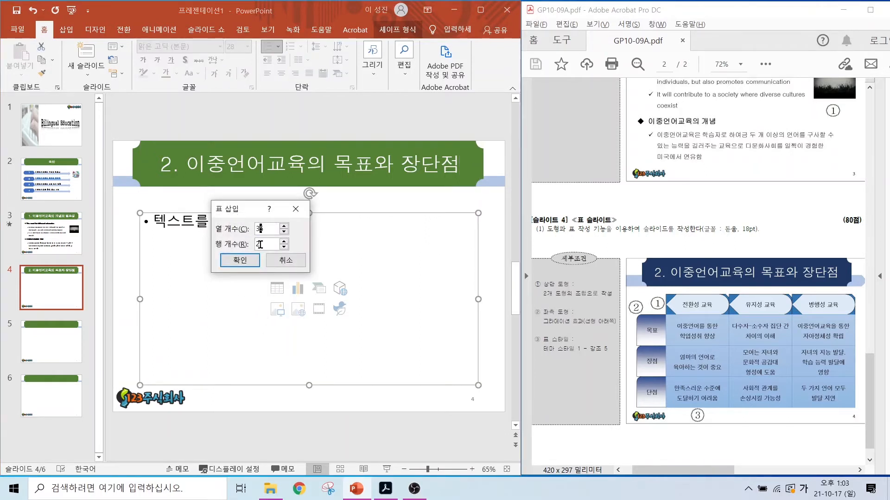
pyautogui.moveTo(265, 230); pyautogui.dragTo(234, 237)
pyautogui.press('Tab')
pyautogui.write('3')
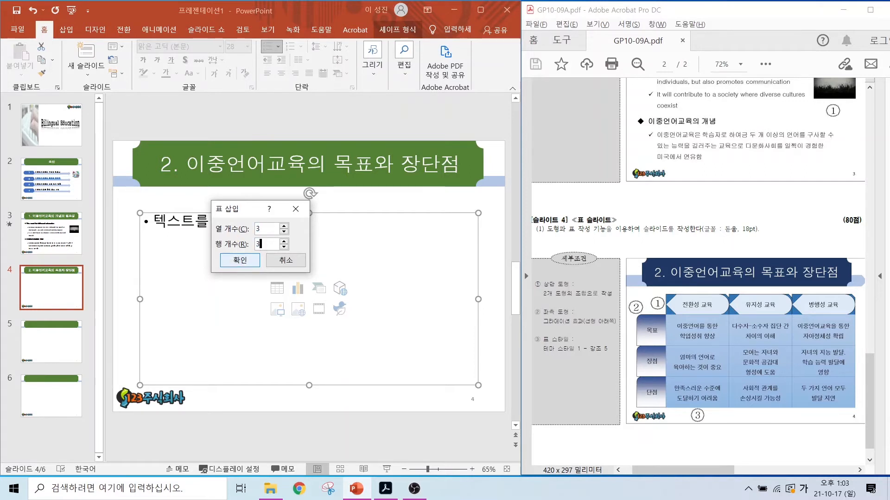
pyautogui.click(230, 261)
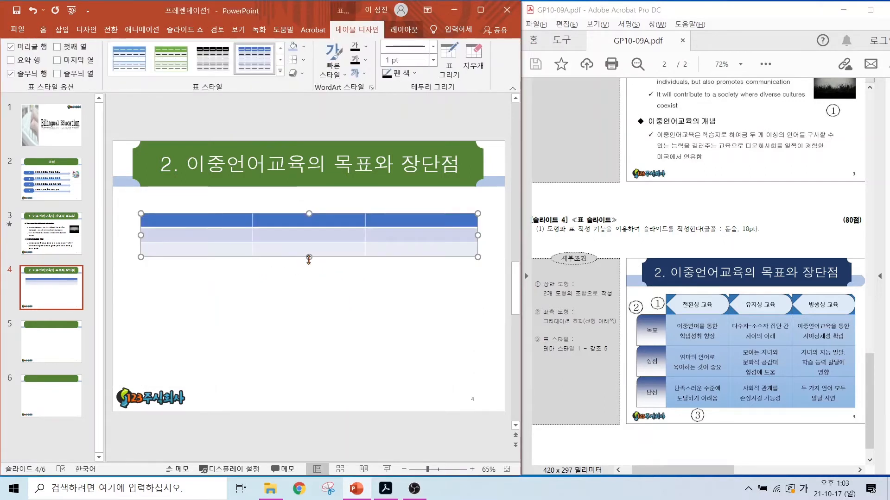
# Step: Extend the table down to the logo's level and pull in its left and upper edges to leave room for heading shapes
pyautogui.moveTo(308, 258); pyautogui.dragTo(311, 388)
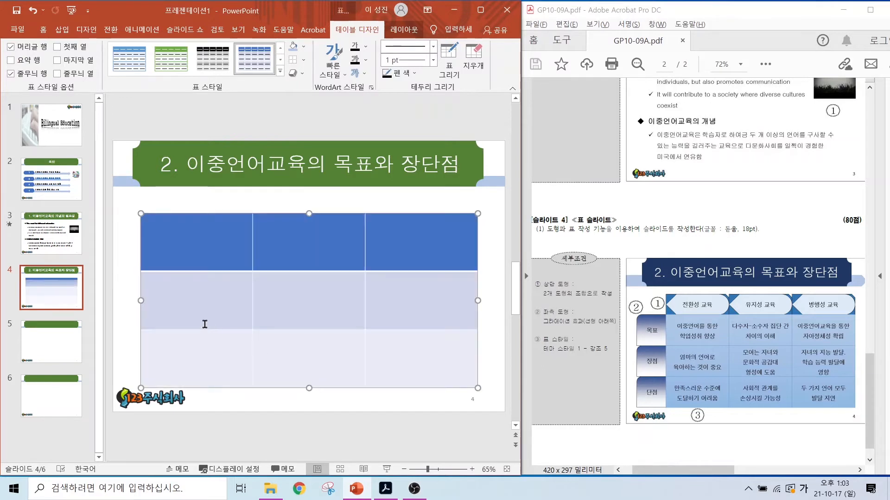
pyautogui.moveTo(140, 301); pyautogui.dragTo(184, 302)
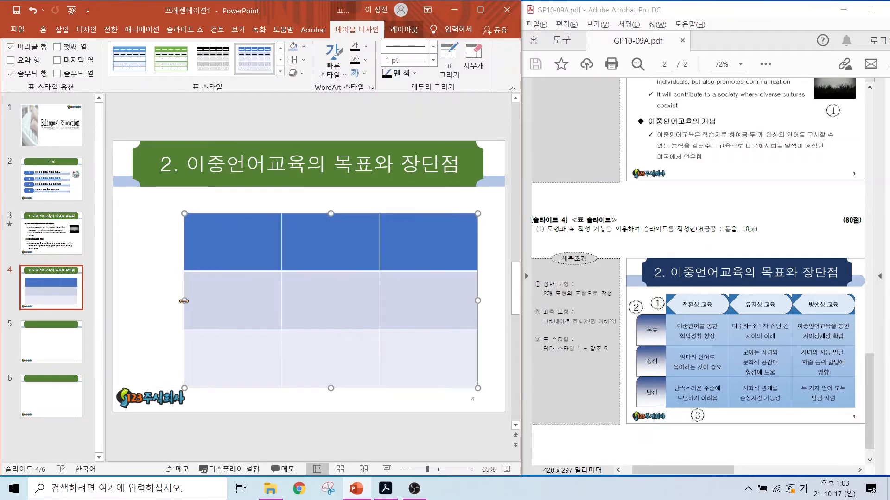
pyautogui.moveTo(331, 214); pyautogui.dragTo(330, 239)
# Step: Fill the table's first column with "이중언어를 통한 학업성취 향상", "엄마의 언어로 육아하는 것이 중요" and "만족스러운 수준에 도달하기 어려움"
pyautogui.click(224, 266)
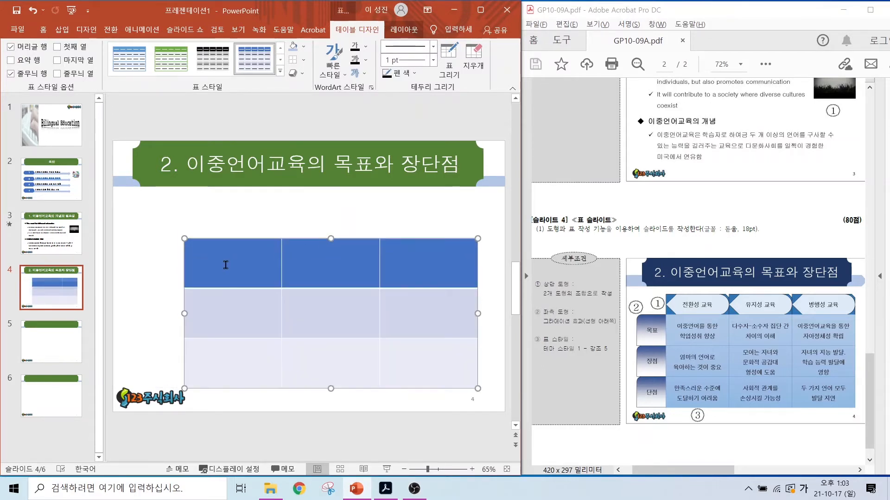
pyautogui.write('이중언어를 통한 학업성취 향상')
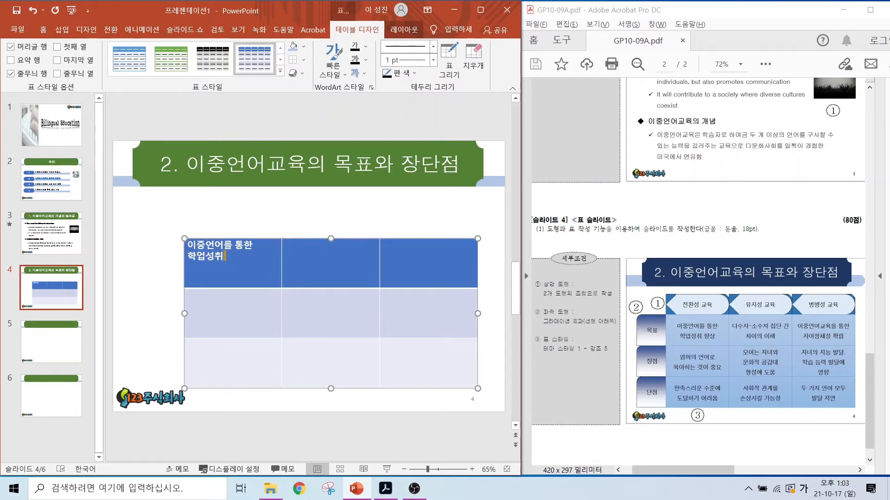
pyautogui.press('Down')
pyautogui.write('엄마의 언어로 육아하는 것이 중요')
pyautogui.press('Down')
pyautogui.write('만족스러운 수준에 도달하기 어려움')
# Step: Fill the second column with "다수자-소수자 집단 간 차이의 이해", "모어는 자녀와 문화적 공감대 형성에 도움" and "사회적 관계를 손상시킬 가능성"
pyautogui.click(300, 260)
pyautogui.write('다수자-소수자 집단 간 차이의 이해')
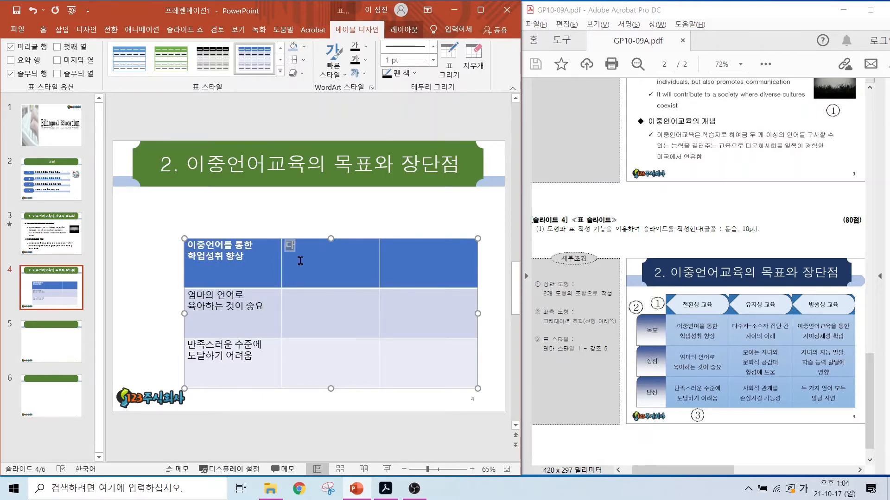
pyautogui.press('Down')
pyautogui.write('몽이는 자녀와 문화적 공감대 형성에 도움')
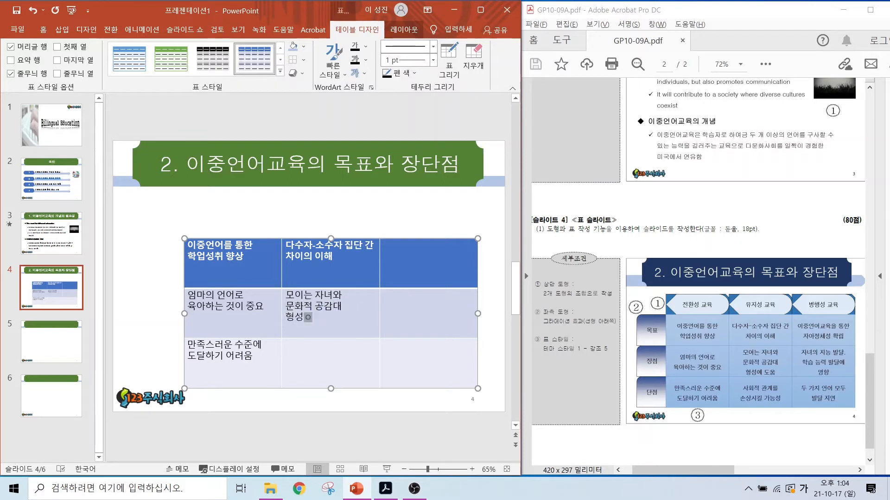
pyautogui.press('Down')
pyautogui.write('사회적 관계를 손상시킬 가능성')
# Step: Fill the third column with "이중언어교육을 통한 자아정체성 확립", "자녀의 지능 발달, 학습 능력 발달에 영향" and "두 가지 언어 모두 발달 지연"
pyautogui.click(410, 260)
pyautogui.write('이중언어교육을 통한 자아정체성 확립')
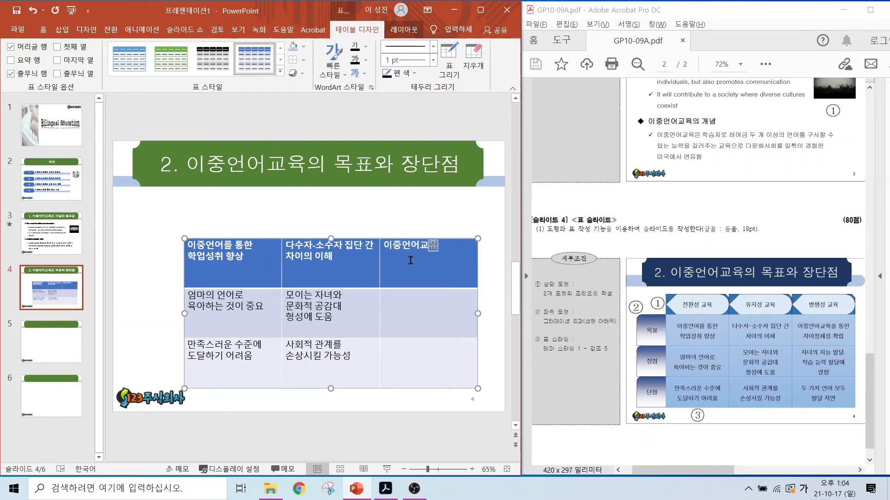
pyautogui.press('Down')
pyautogui.write('자녀의 지능 발달, 학습 능력 발달에 영향')
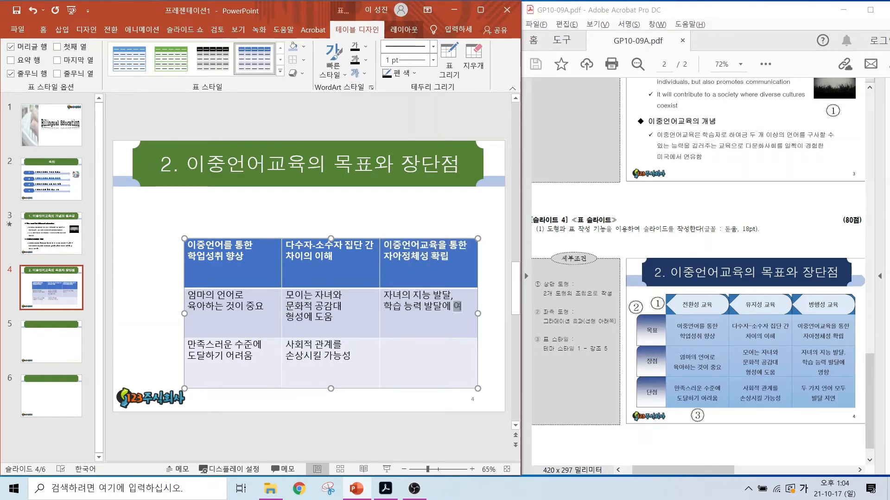
pyautogui.press('Down')
pyautogui.write('두 가지 언어 모두 발달 지연')
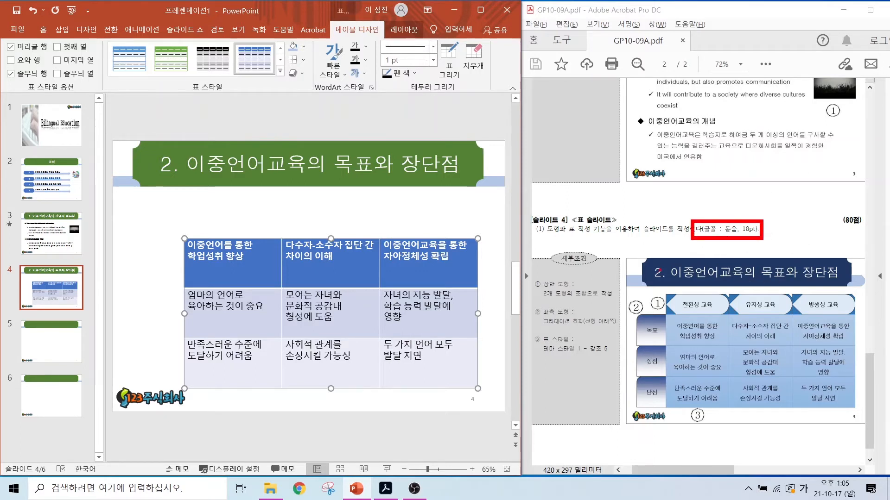
pyautogui.moveTo(522, 325); pyautogui.dragTo(629, 370)
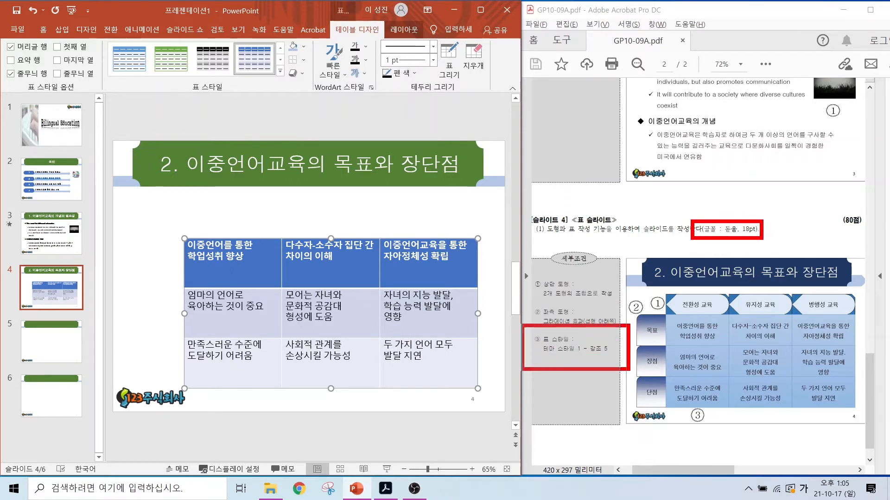
pyautogui.press('Escape')
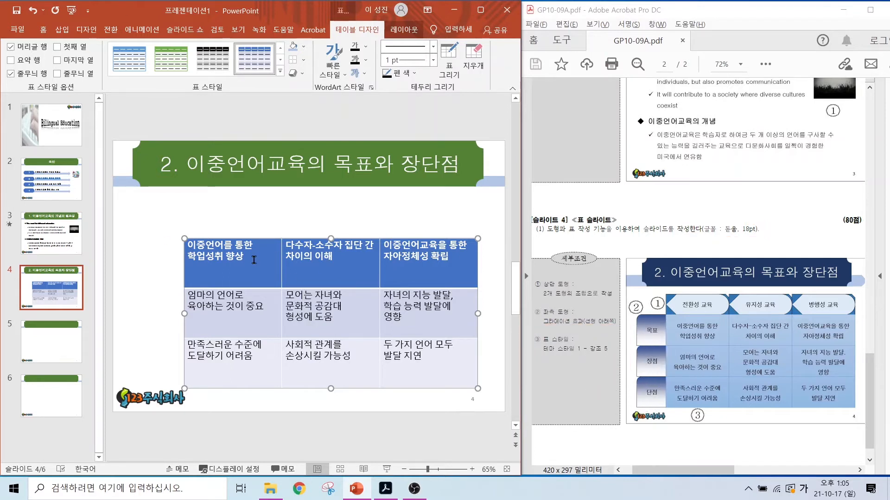
# Step: Set the font of all table cells to 돋움 and centre their text horizontally and vertically
pyautogui.moveTo(244, 257); pyautogui.dragTo(435, 355)
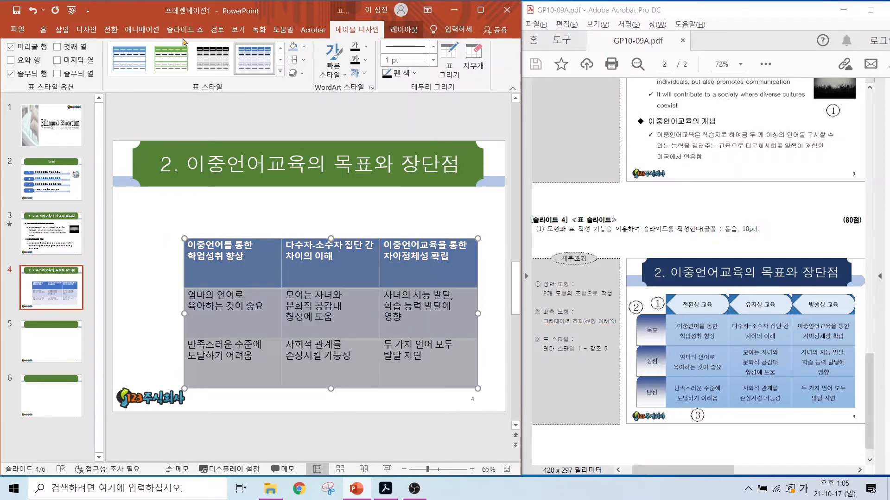
pyautogui.click(44, 29)
pyautogui.click(159, 46)
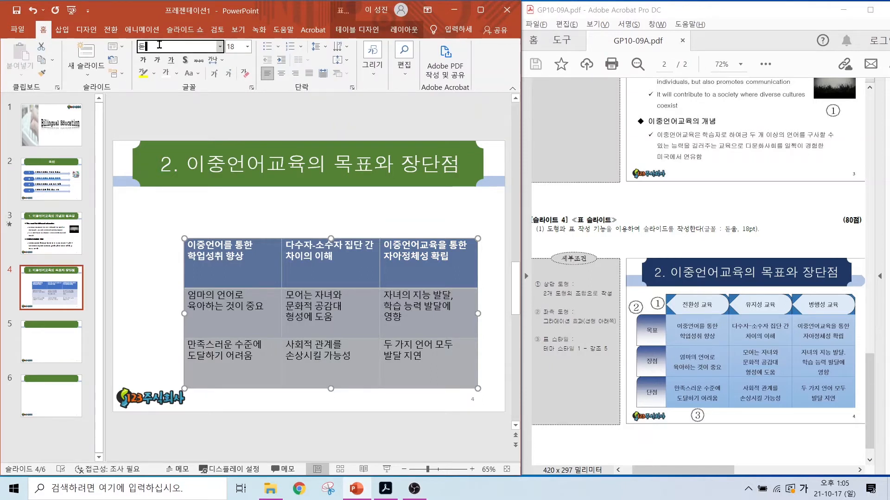
pyautogui.write('돋움')
pyautogui.press('Return')
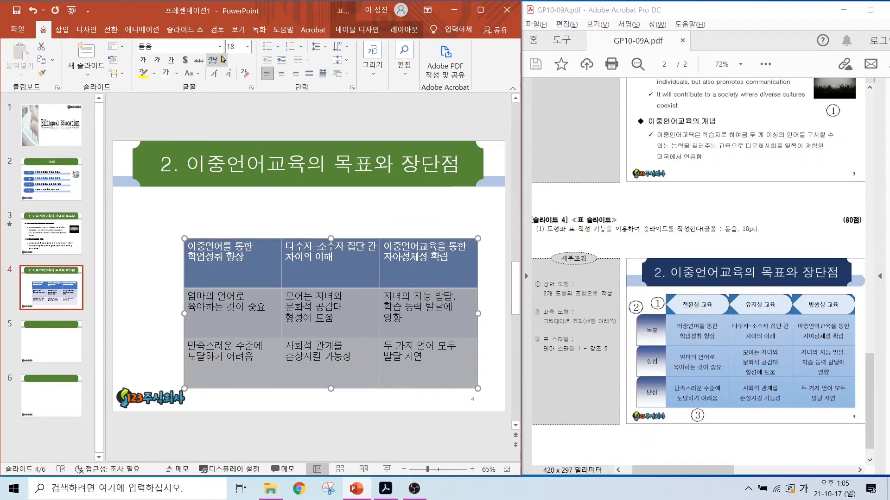
pyautogui.click(282, 74)
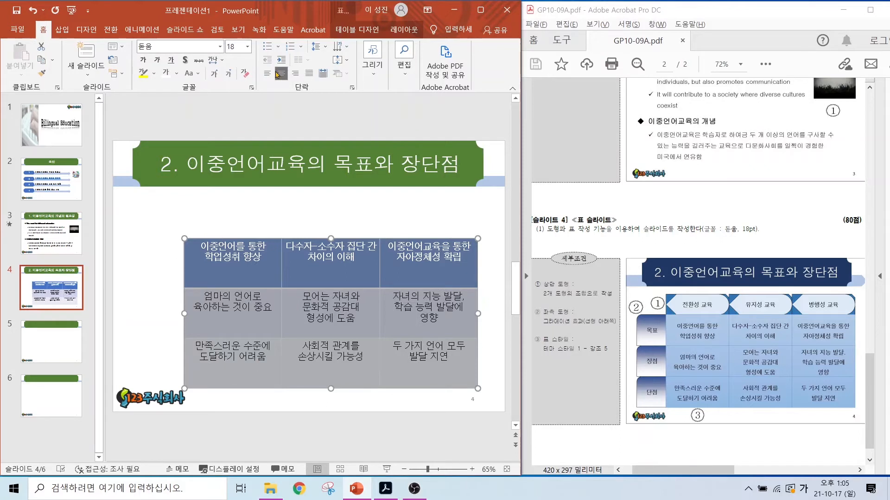
pyautogui.click(338, 61)
pyautogui.click(356, 122)
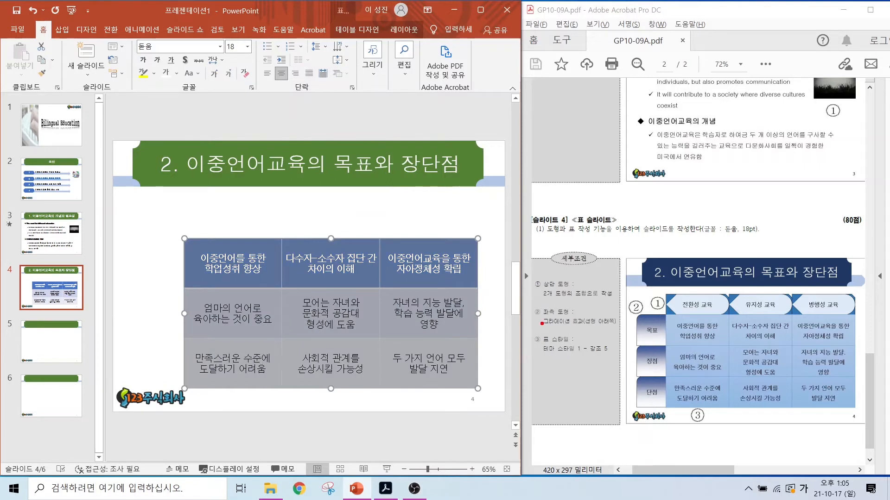
# Step: Apply the table style 테마 스타일 1 - 강조 5 to the table and deselect it
pyautogui.moveTo(540, 322)
pyautogui.mouseDown()
pyautogui.moveTo(612, 362)
pyautogui.moveTo(613, 396)
pyautogui.mouseUp()
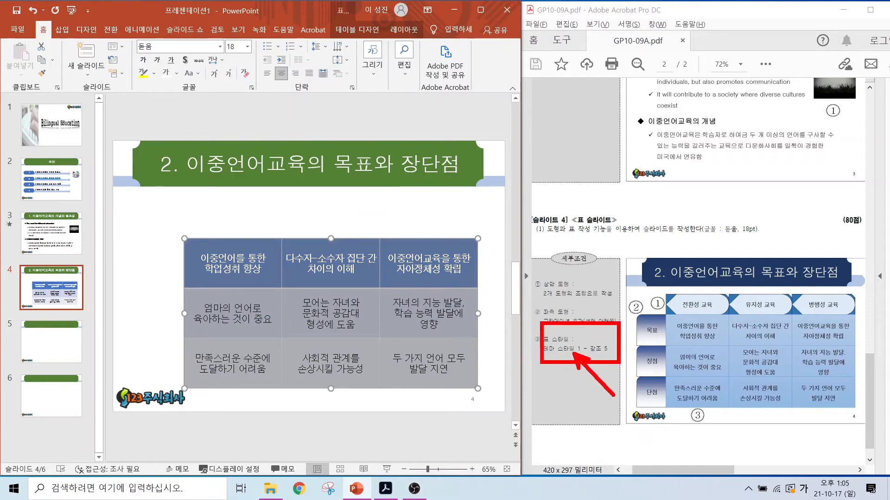
pyautogui.click(356, 30)
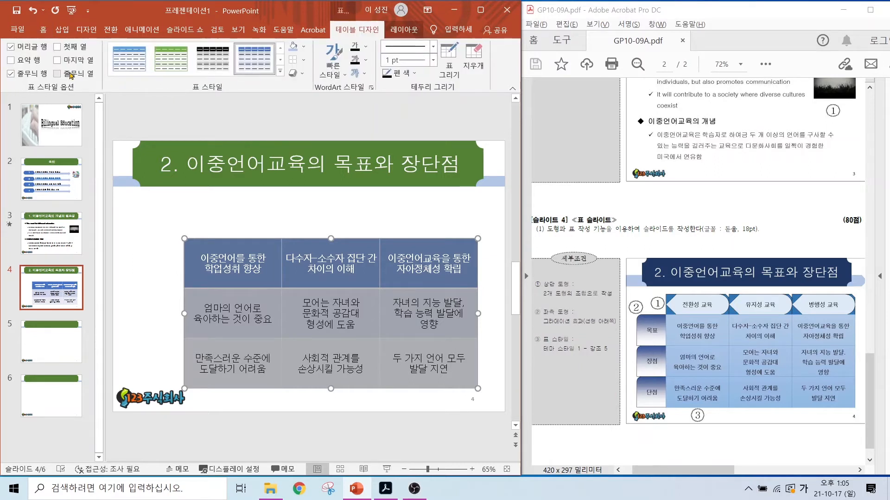
pyautogui.click(281, 72)
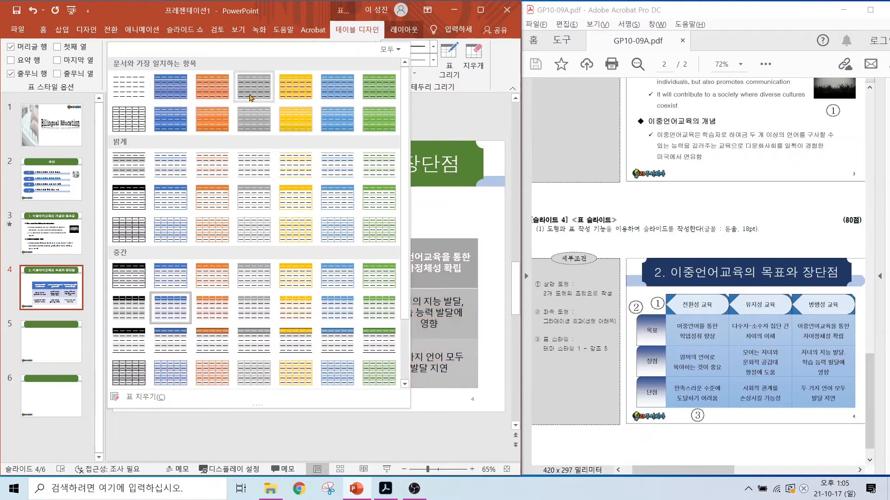
pyautogui.click(327, 96)
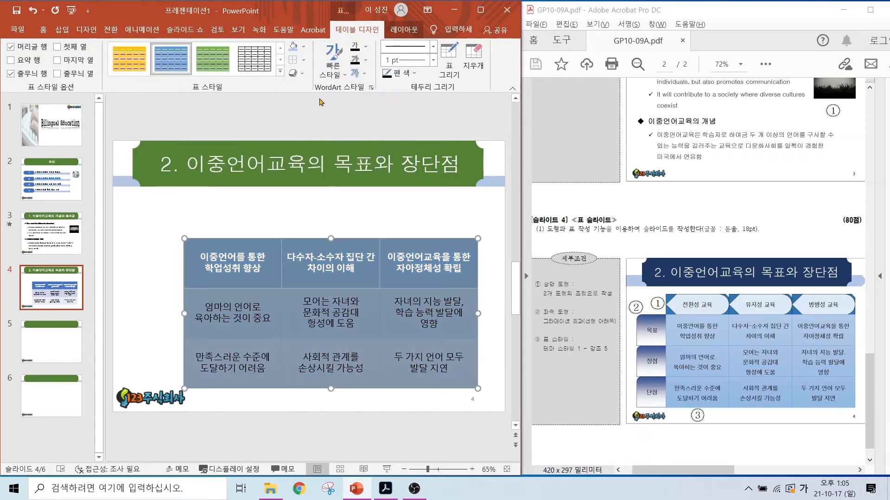
pyautogui.click(240, 222)
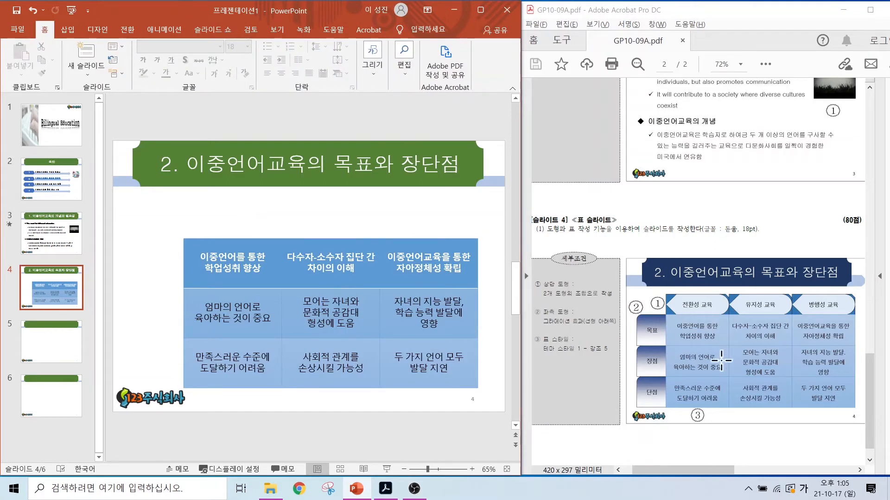
# Step: Turn off the table's header row (머리글 행) and banded rows (줄무늬 행) options, and deselect the table
pyautogui.click(242, 258)
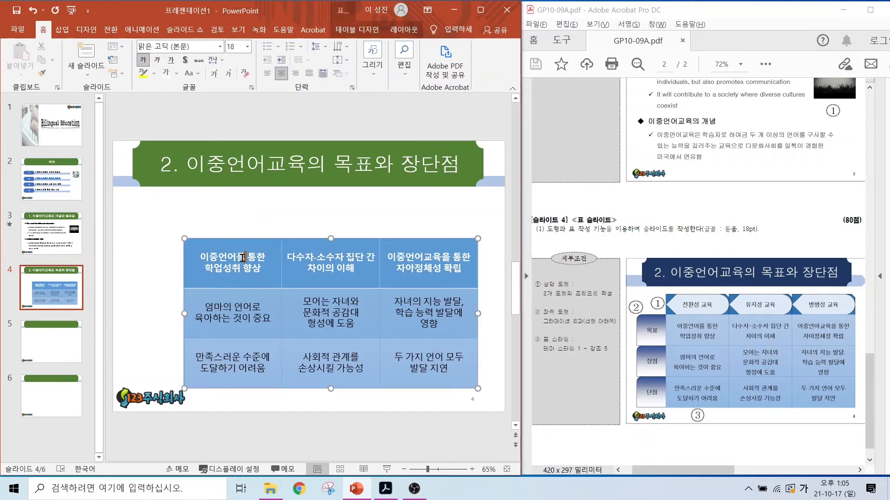
pyautogui.click(355, 30)
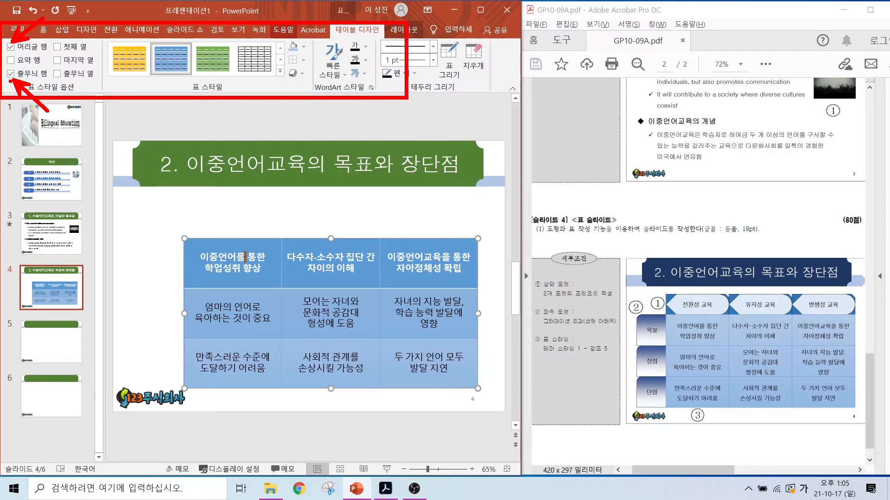
pyautogui.click(10, 46)
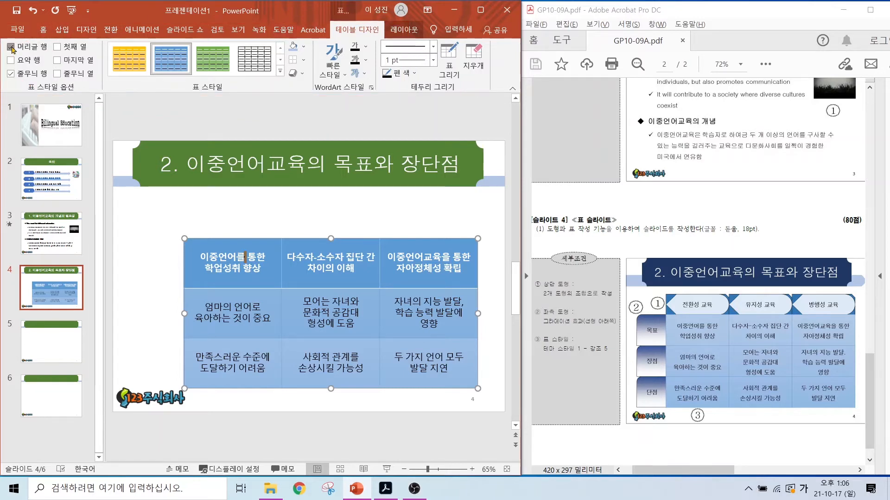
pyautogui.click(10, 74)
pyautogui.click(303, 211)
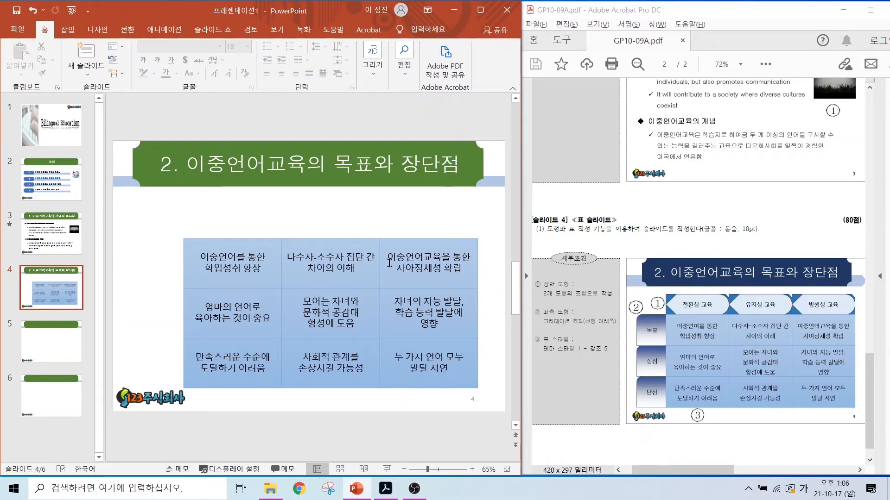
pyautogui.moveTo(582, 303)
pyautogui.mouseDown()
pyautogui.moveTo(541, 296)
pyautogui.moveTo(591, 276)
pyautogui.moveTo(577, 310)
pyautogui.moveTo(619, 245)
pyautogui.mouseUp()
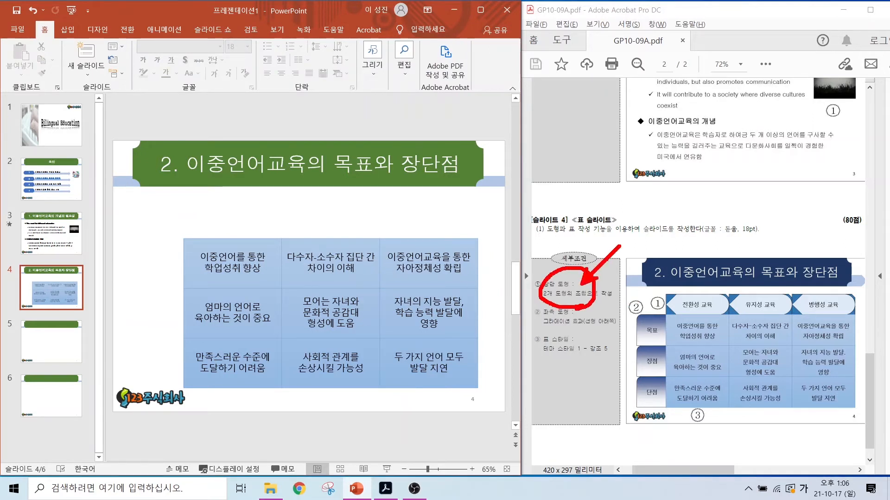
pyautogui.moveTo(581, 334)
pyautogui.mouseDown()
pyautogui.moveTo(535, 325)
pyautogui.moveTo(573, 304)
pyautogui.moveTo(628, 330)
pyautogui.mouseUp()
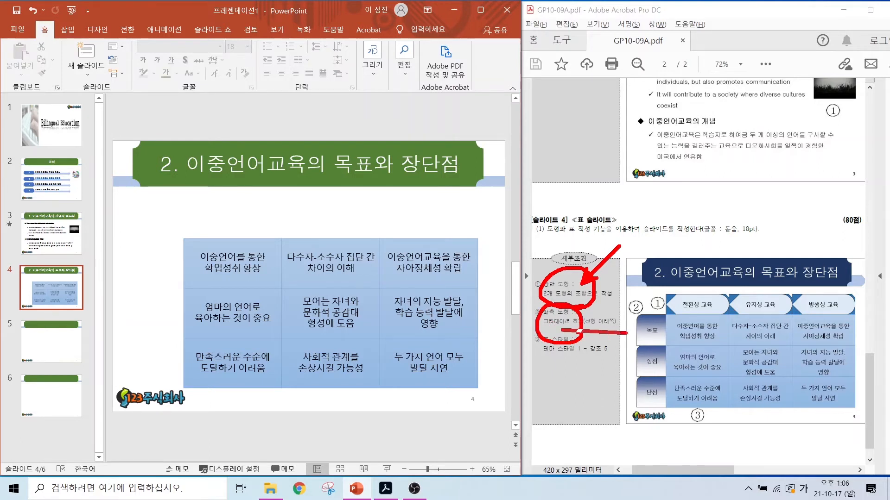
pyautogui.press('Escape')
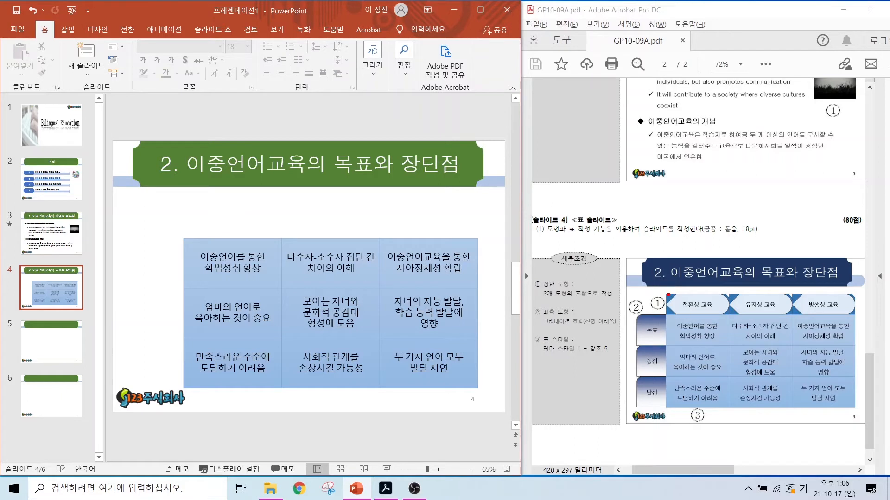
pyautogui.moveTo(669, 295); pyautogui.dragTo(653, 275)
pyautogui.moveTo(694, 297); pyautogui.dragTo(710, 276)
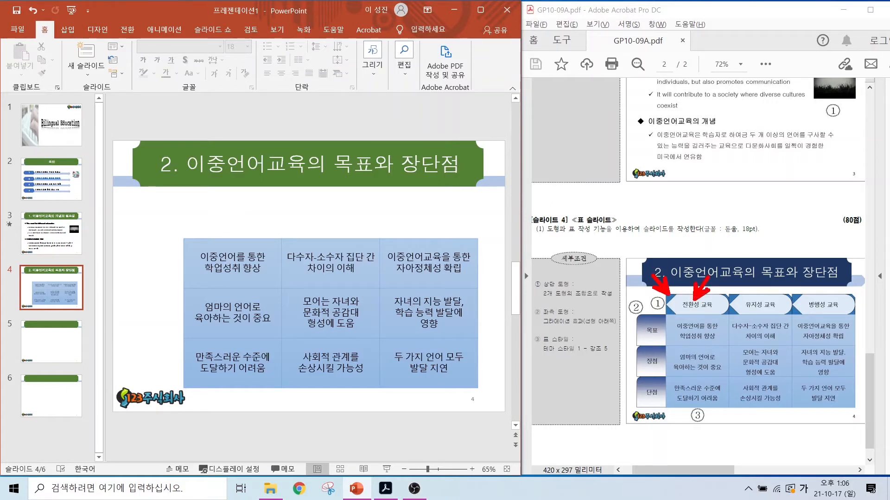
pyautogui.press('Escape')
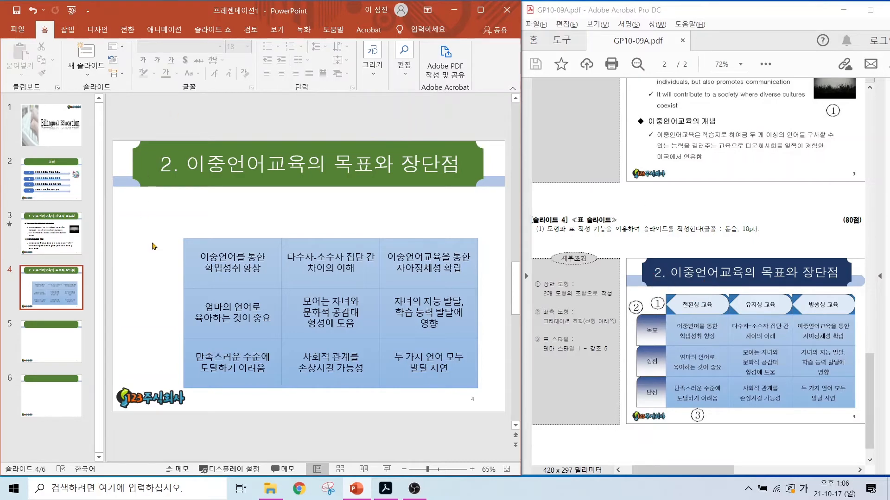